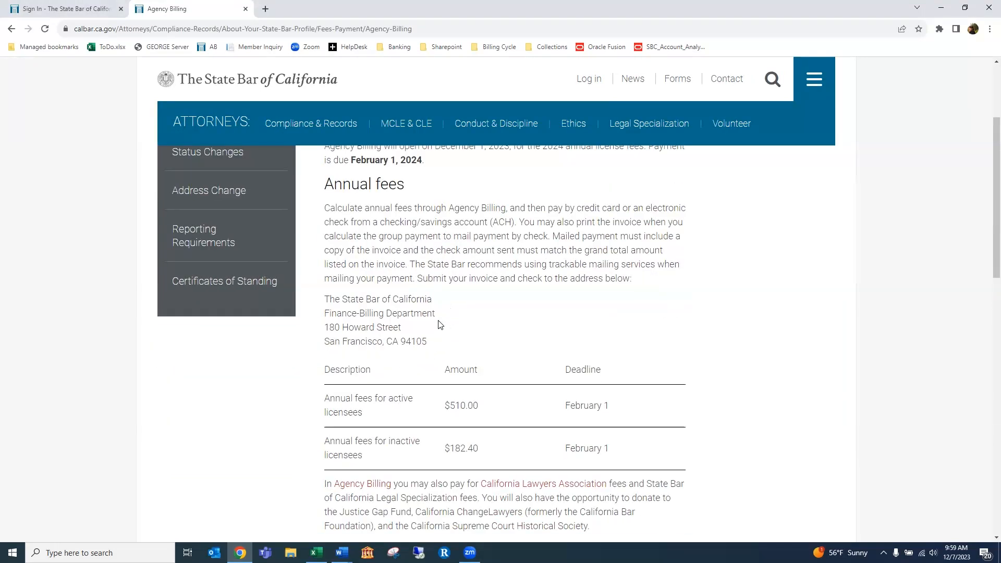
# Follow the Agency Billing link from the Fees Payment page and scroll its sign-in page
pyautogui.scroll(-4, 438, 324)
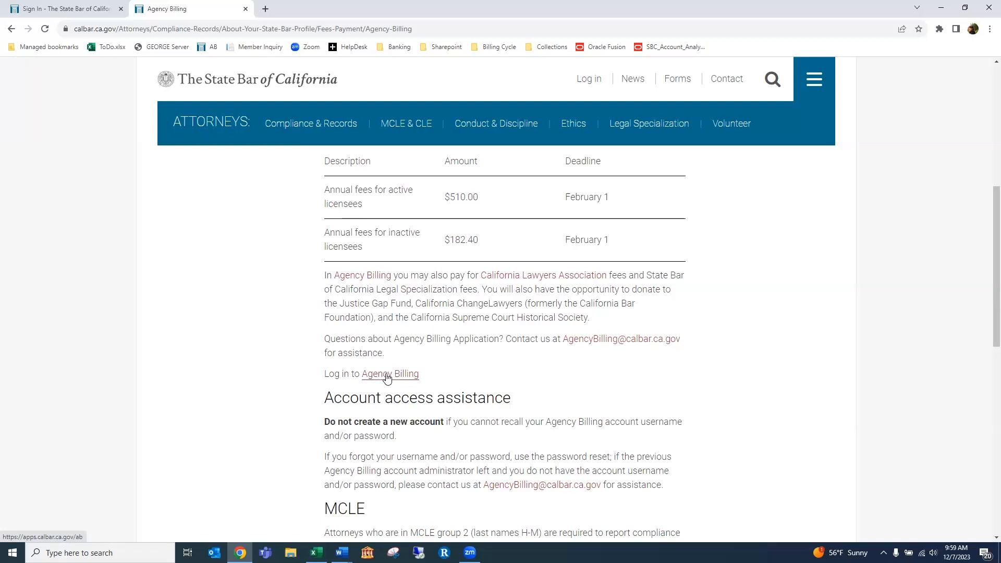
pyautogui.click(386, 378)
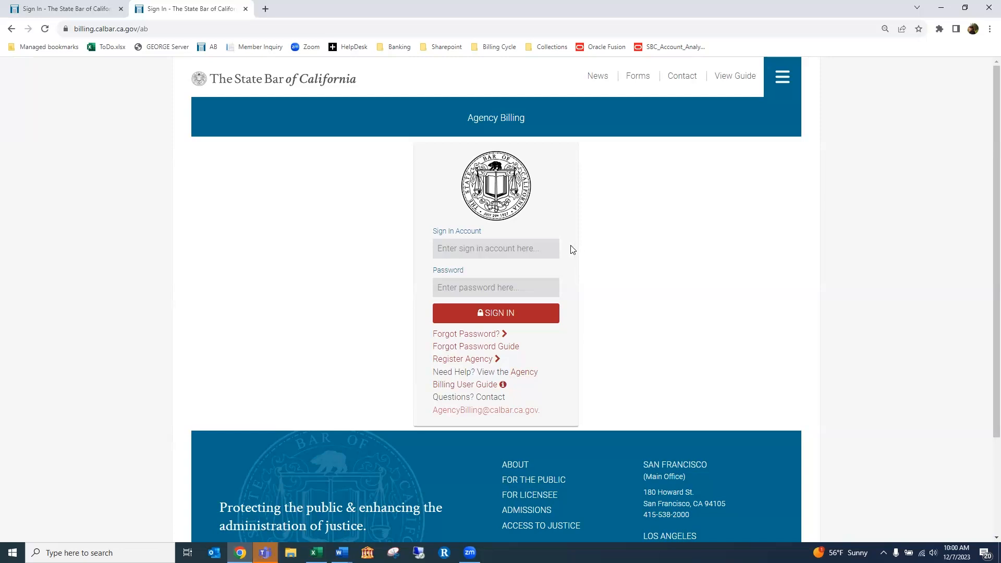
pyautogui.scroll(-1, 584, 246)
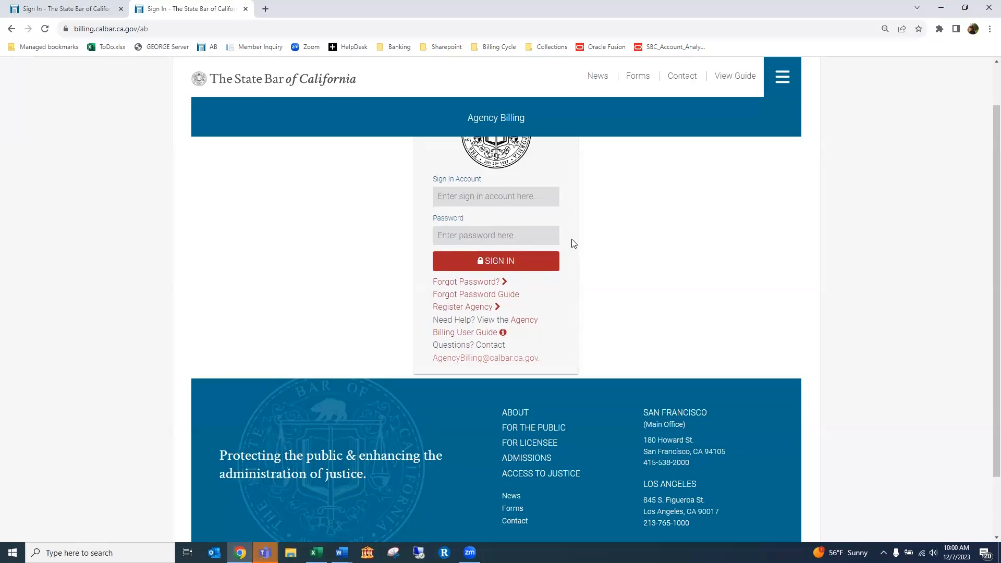
pyautogui.scroll(-1, 572, 241)
# Start registering agency 'Alpha LLP' and validate it with the contact's e-mail address
pyautogui.click(476, 259)
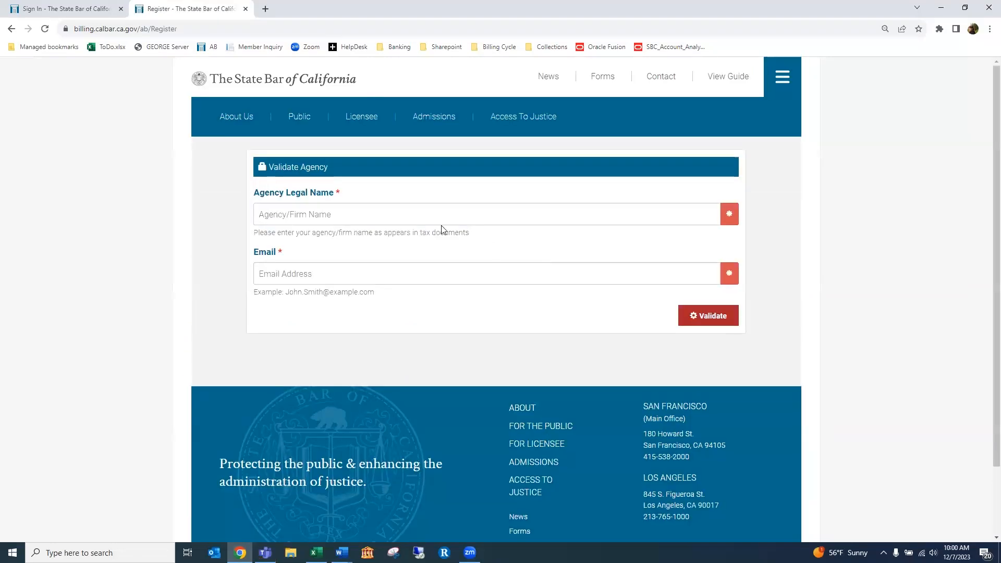
pyautogui.click(442, 207)
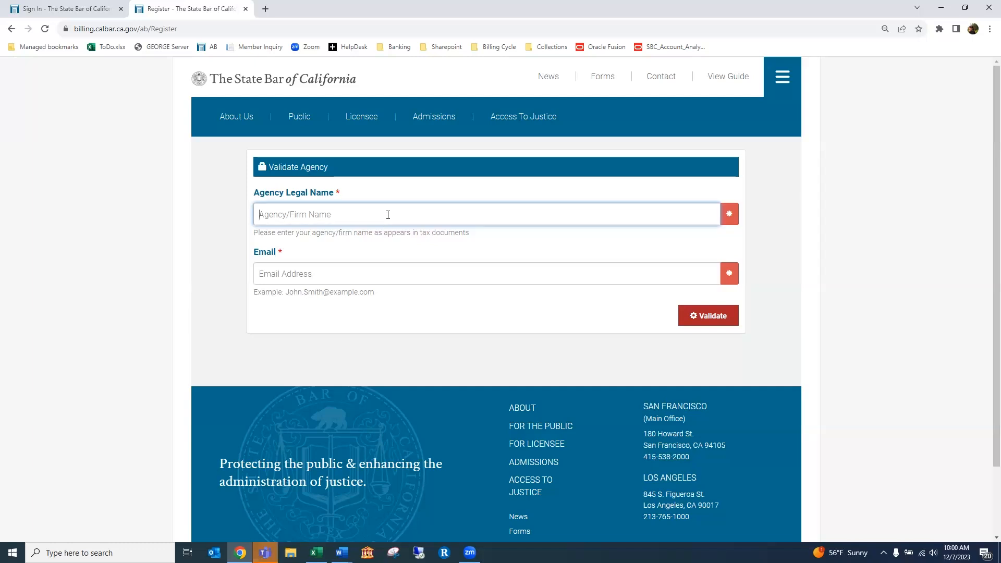
pyautogui.write('Alpha LLP')
pyautogui.click(364, 274)
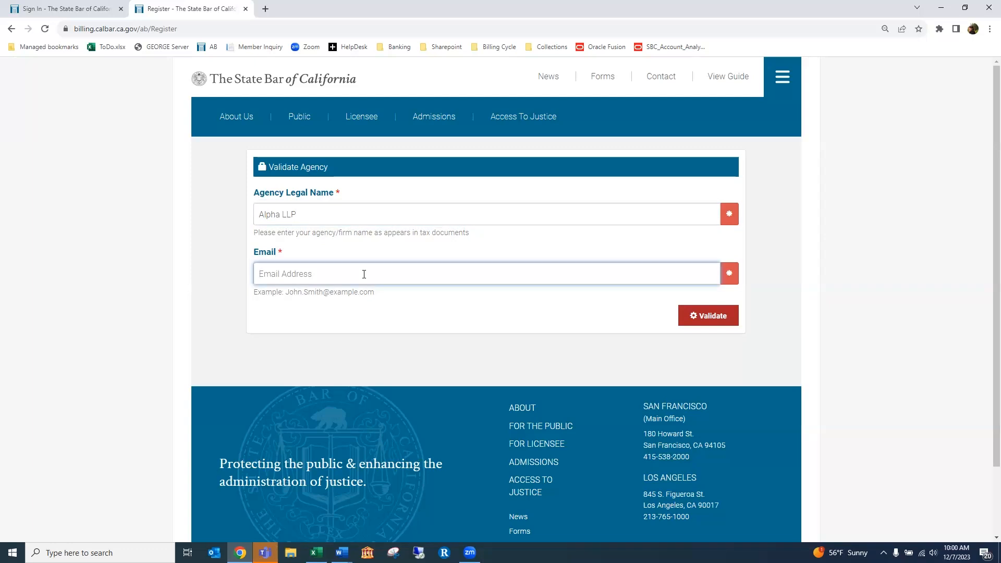
pyautogui.click(713, 320)
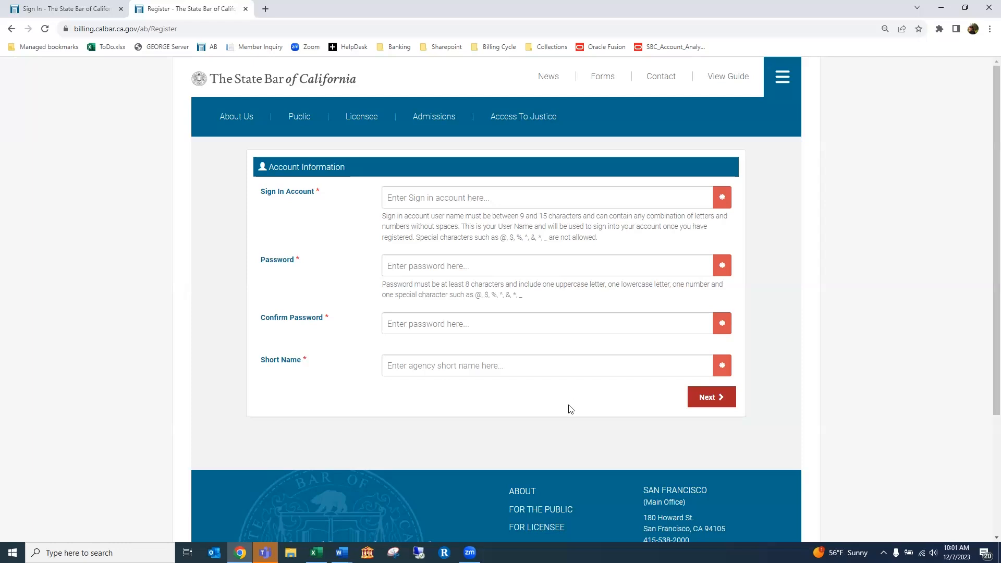
# Enter the sign-in account name and paste the account password into both password fields
pyautogui.click(437, 198)
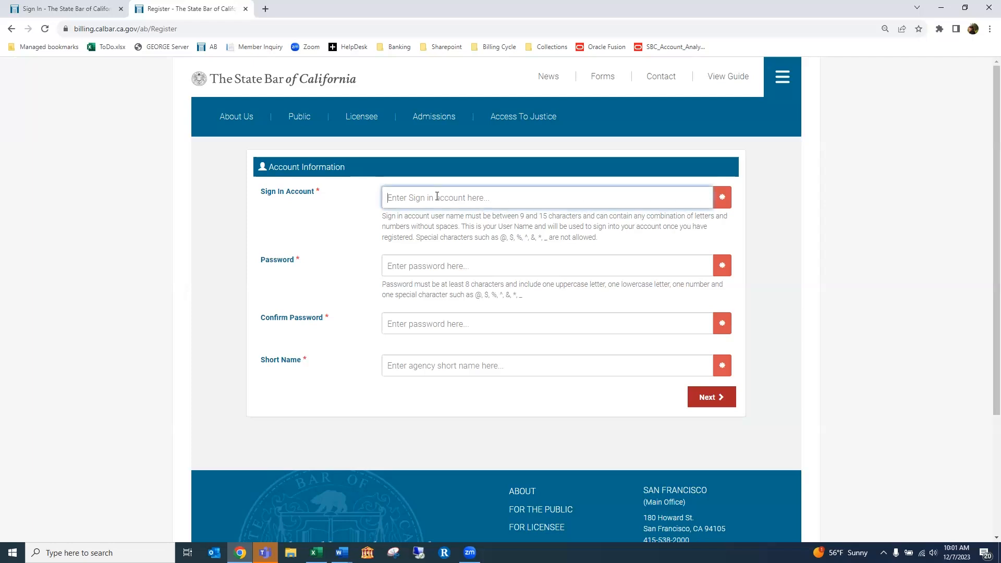
pyautogui.write('maureentest1')
pyautogui.press('Tab')
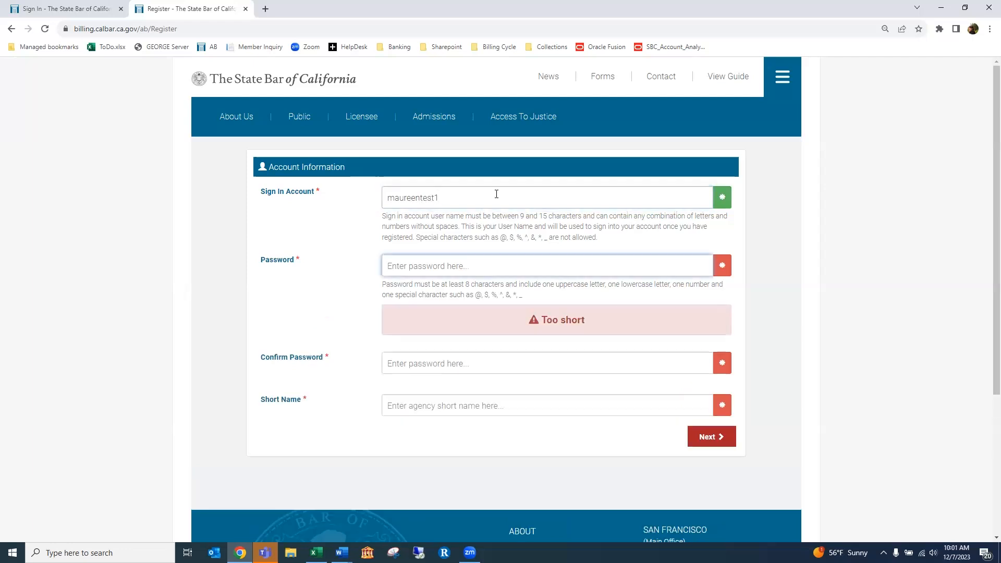
pyautogui.hotkey('alt', 'Tab')
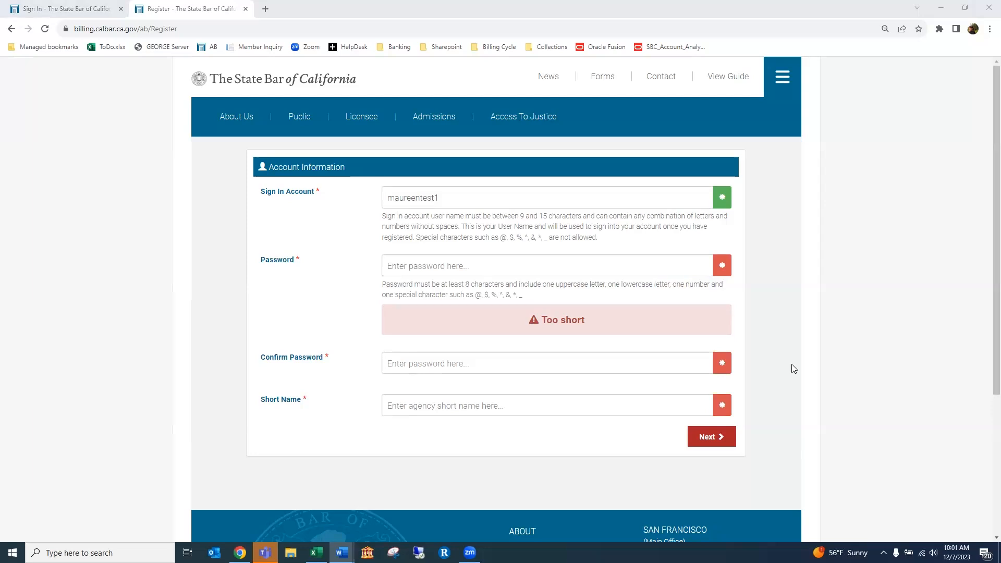
pyautogui.click(599, 263)
pyautogui.hotkey('ctrl', 'v')
pyautogui.click(446, 361)
pyautogui.hotkey('ctrl', 'v')
# Set the short name to 'Alpha' and continue to contact details
pyautogui.click(452, 446)
pyautogui.scroll(-2, 462, 434)
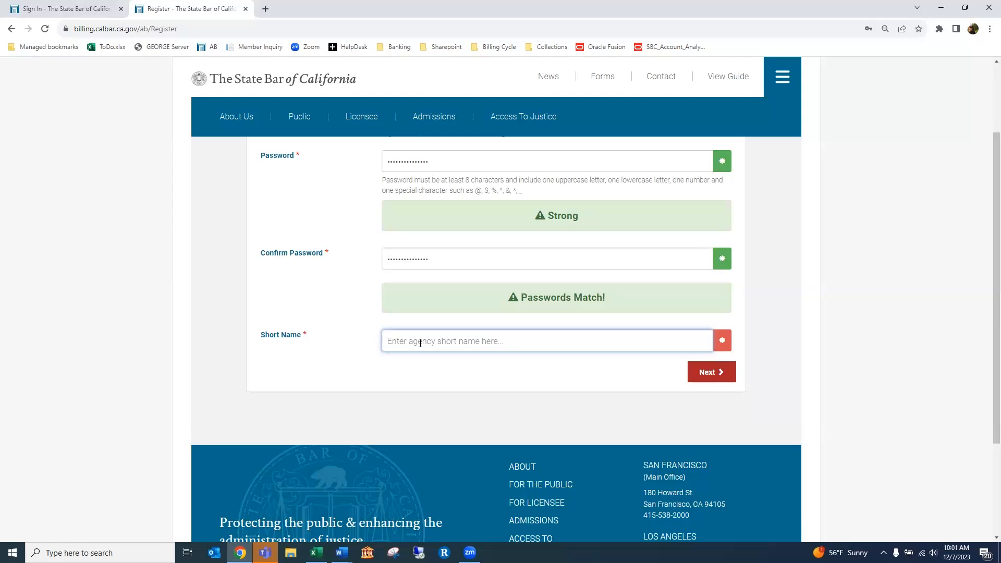
pyautogui.write('Alpha')
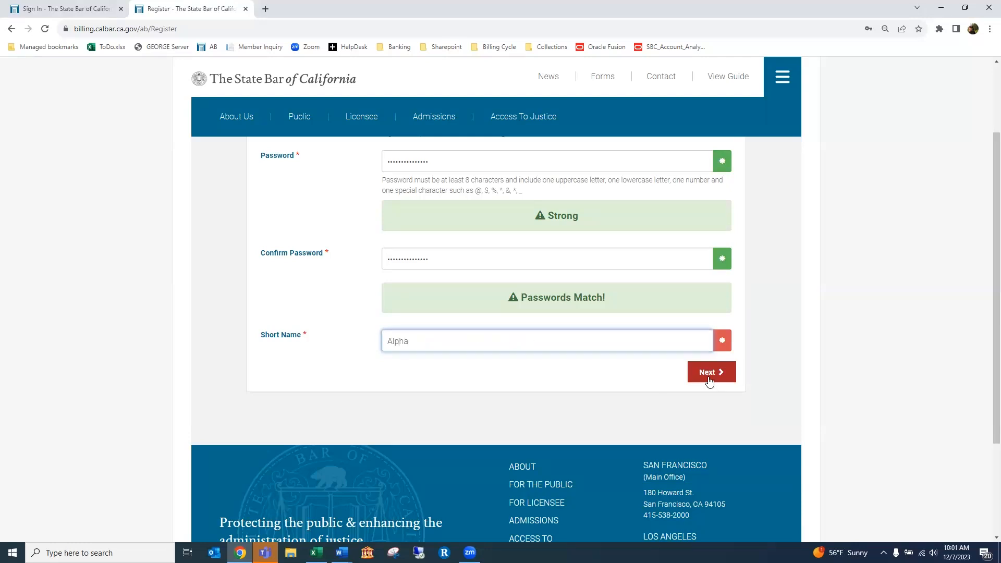
pyautogui.click(709, 373)
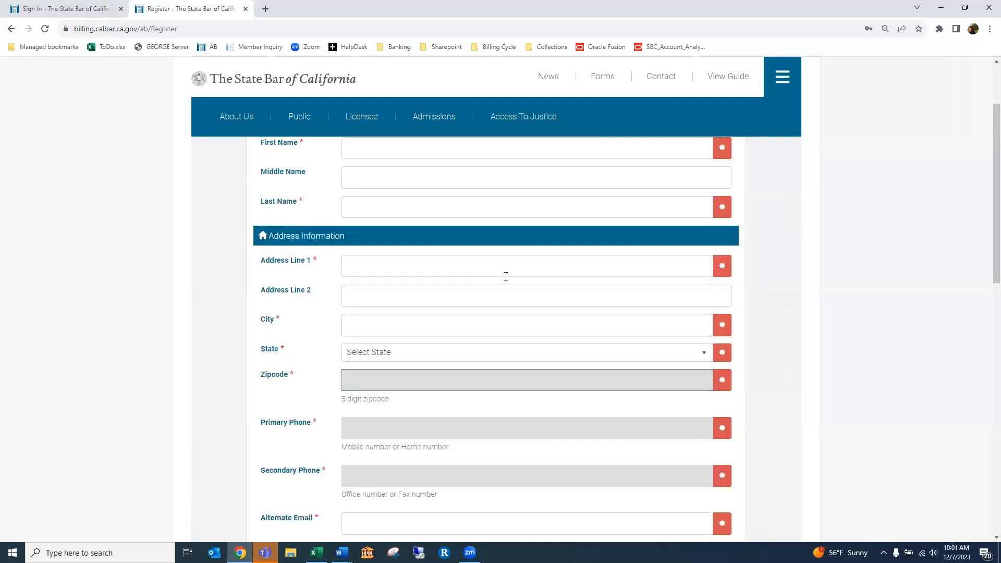
# Choose agency type Private Law Firm or Law Office and enter the contact's first and last name
pyautogui.scroll(2, 502, 277)
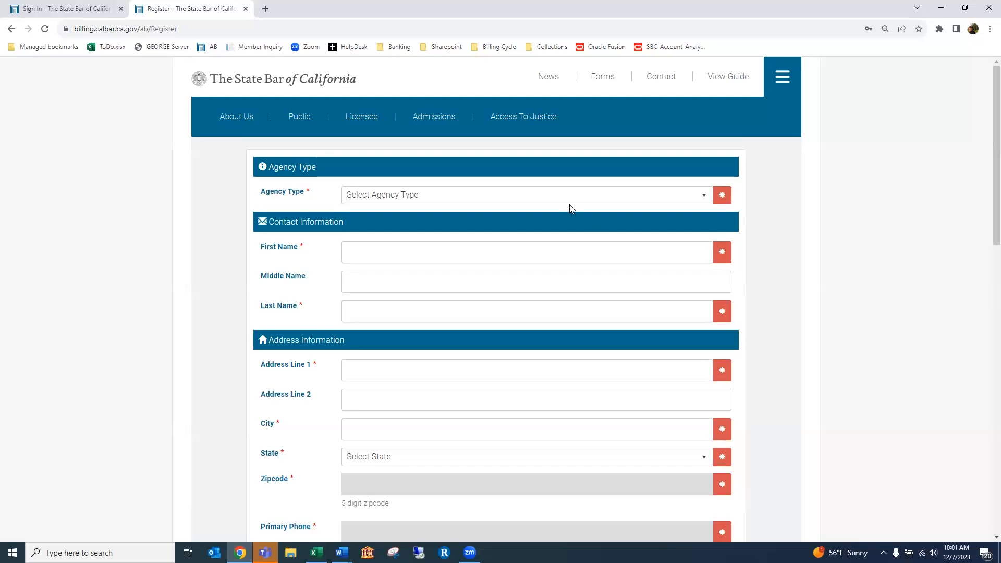
pyautogui.click(700, 197)
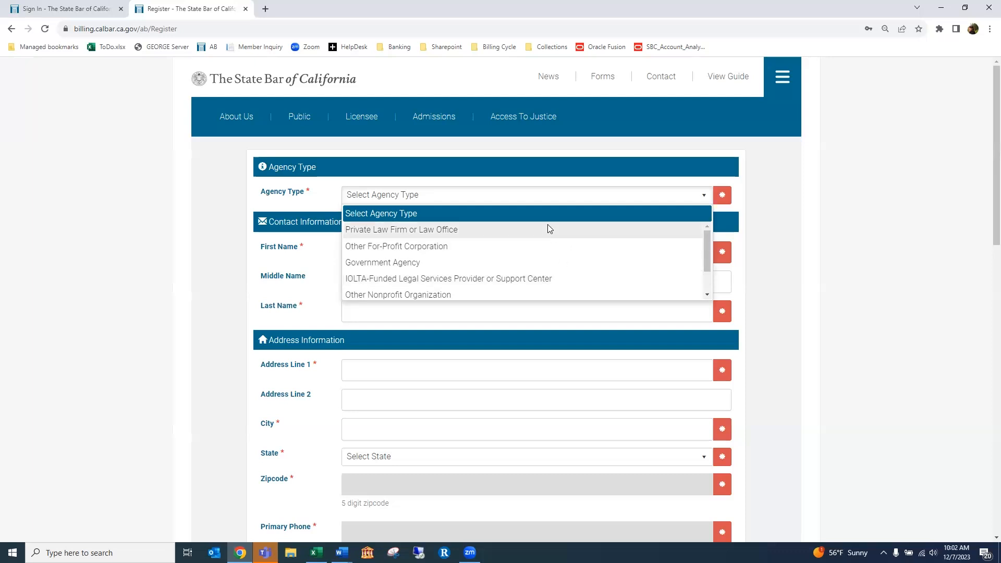
pyautogui.click(495, 231)
pyautogui.click(395, 248)
pyautogui.press('Tab')
pyautogui.press('Tab')
# Enter the contact's street address, city San Francisco, state CA and zip code
pyautogui.press('Tab')
pyautogui.write('1')
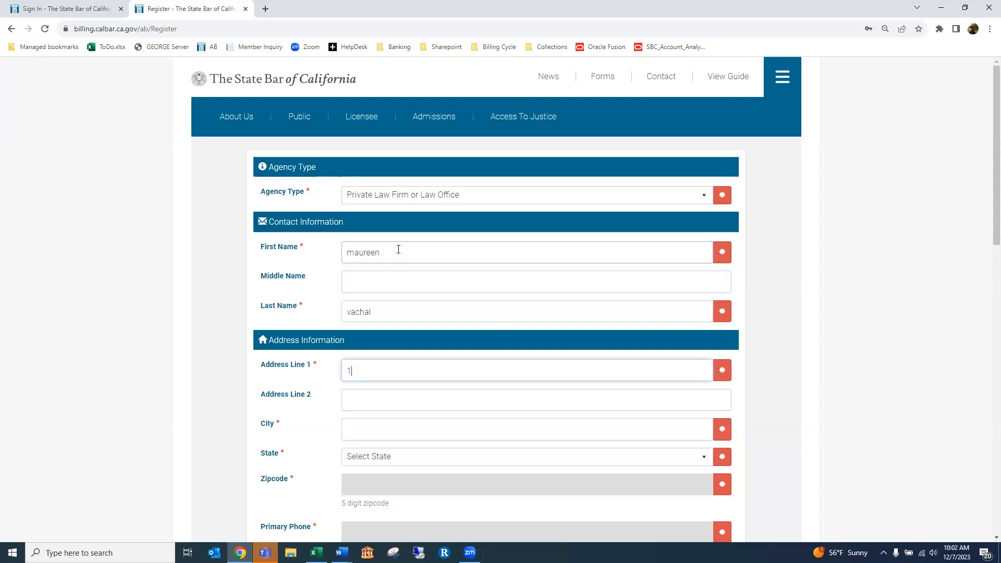
pyautogui.write('80 howard st')
pyautogui.press('Tab')
pyautogui.press('Tab')
pyautogui.write('San Francisco')
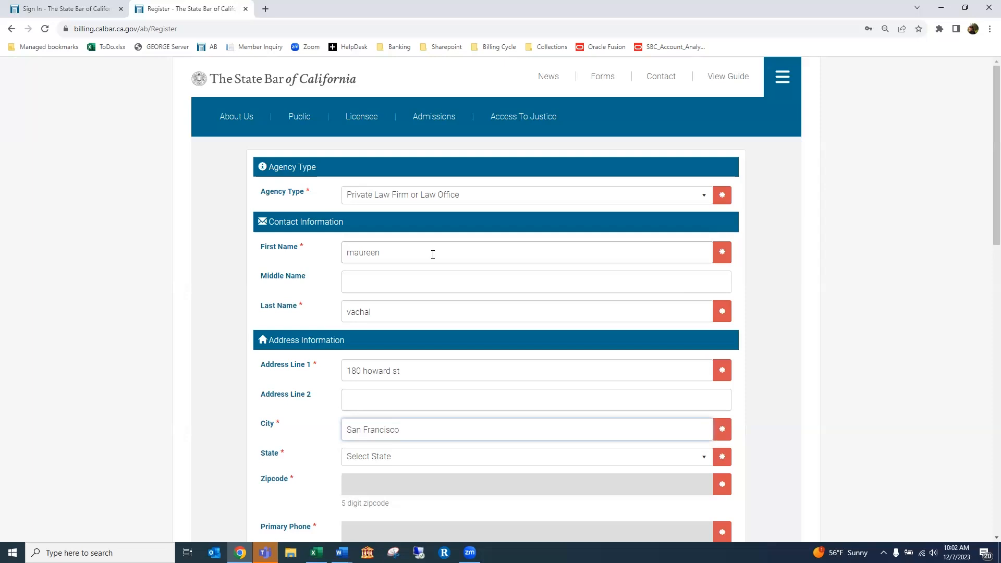
pyautogui.scroll(-2, 432, 254)
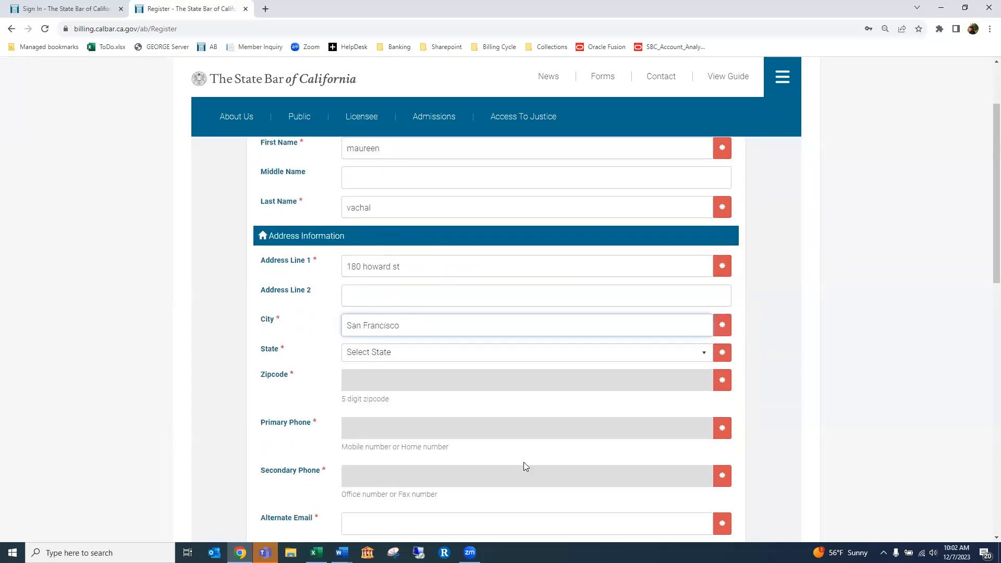
pyautogui.click(398, 355)
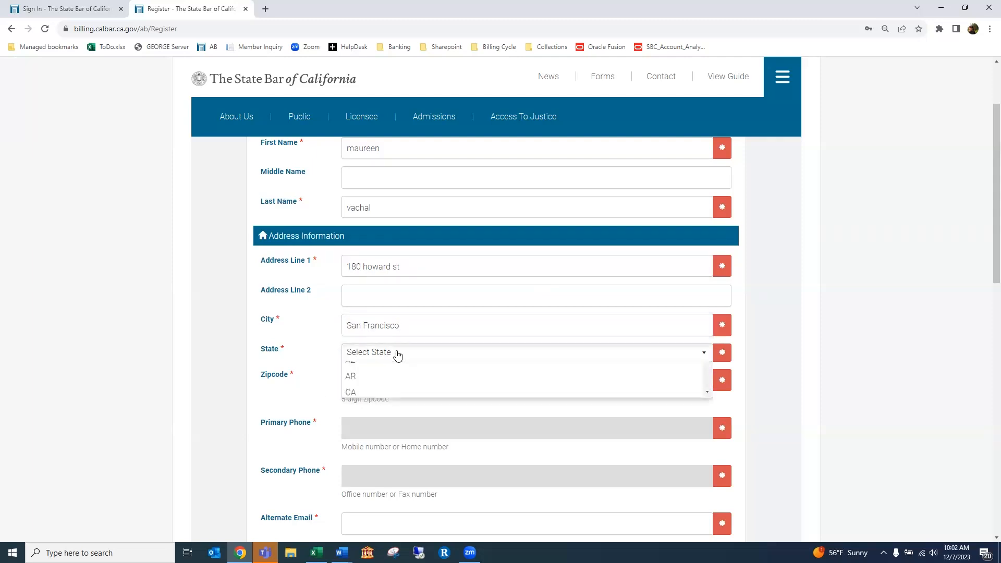
pyautogui.click(379, 453)
pyautogui.click(391, 379)
pyautogui.write('4105')
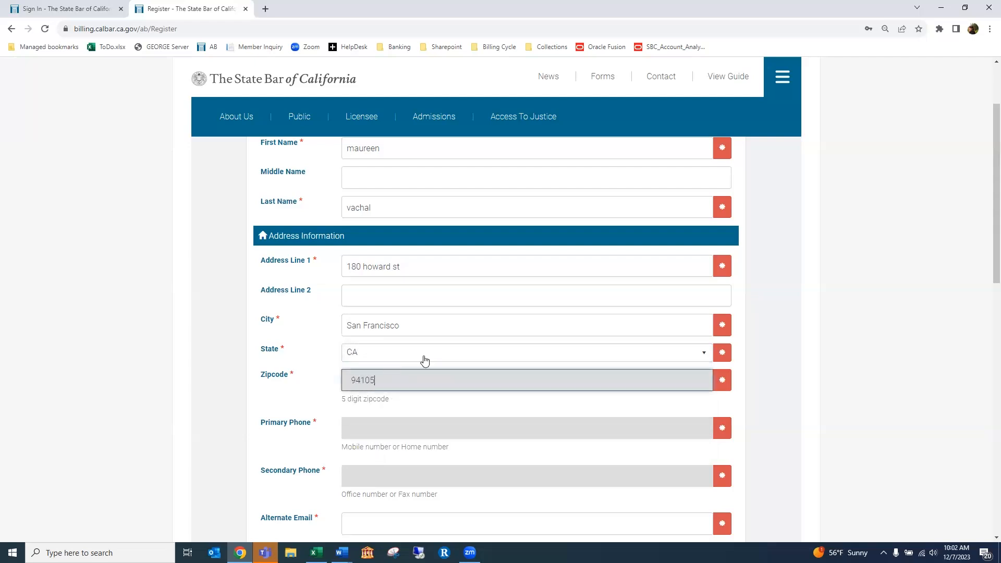
# Fill in the primary and secondary phone numbers and the alternate e-mail address
pyautogui.click(428, 424)
pyautogui.write('5555555555')
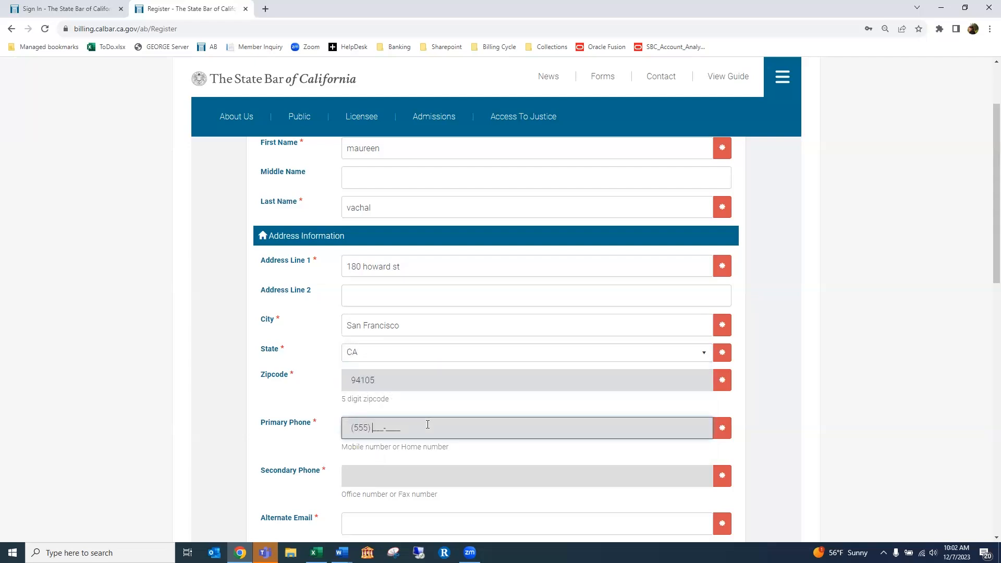
pyautogui.click(461, 472)
pyautogui.write('555) 555-5556')
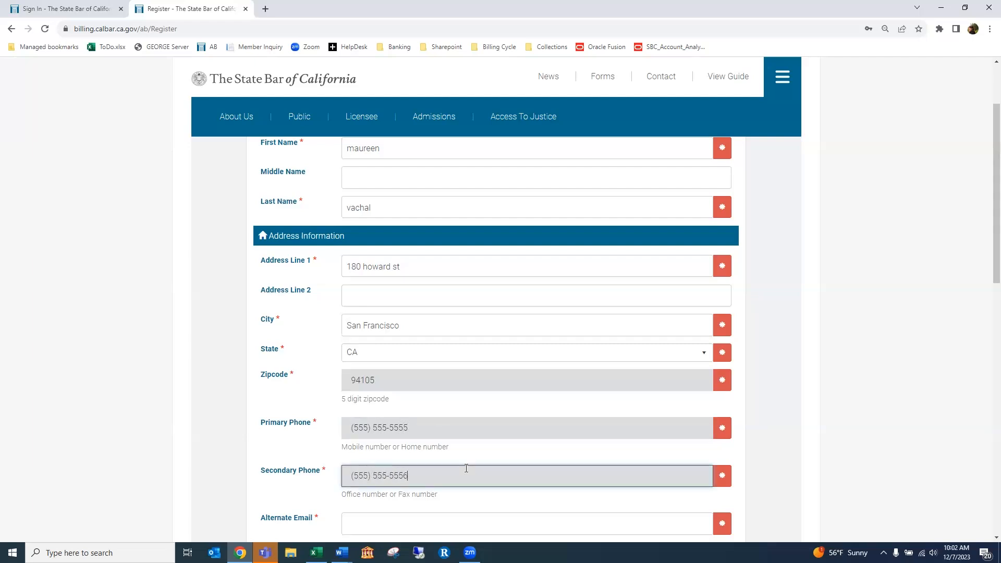
pyautogui.scroll(-2, 454, 411)
pyautogui.scroll(-1, 453, 411)
pyautogui.click(440, 362)
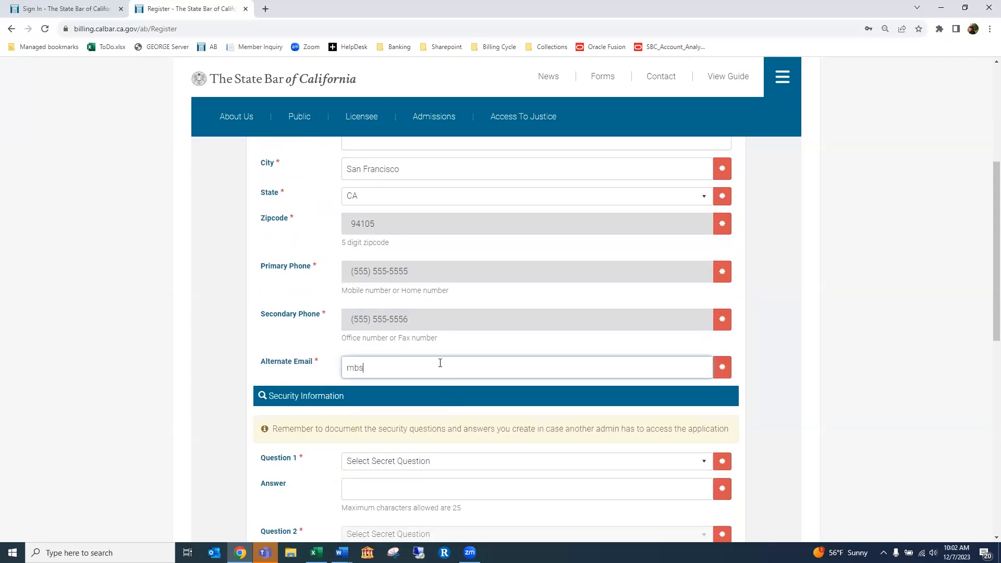
pyautogui.scroll(-4, 440, 361)
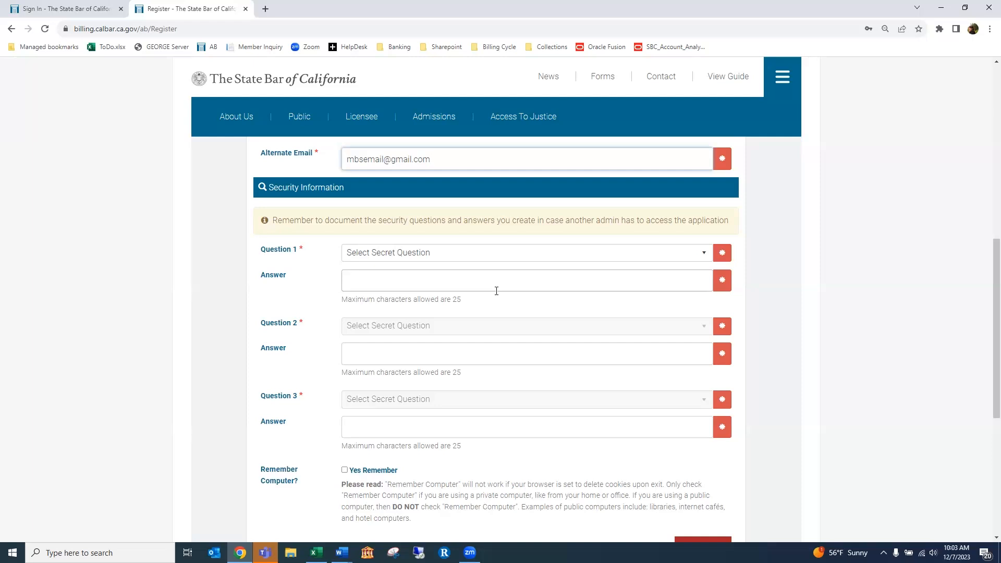
# Answer security questions 1 (mother's maiden name) and 2 (who founded the firm)
pyautogui.click(707, 255)
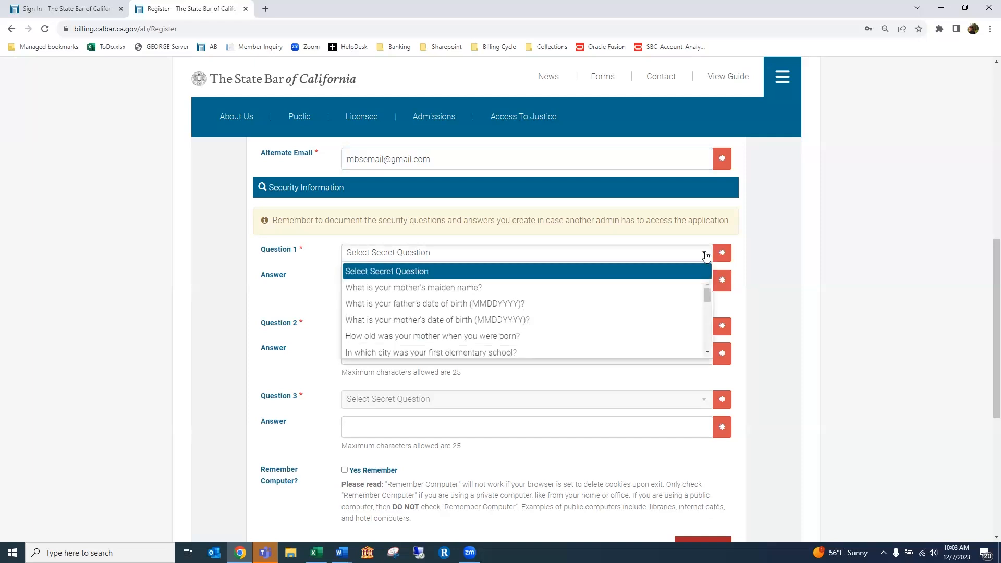
pyautogui.click(568, 288)
pyautogui.click(494, 279)
pyautogui.write('Alpha')
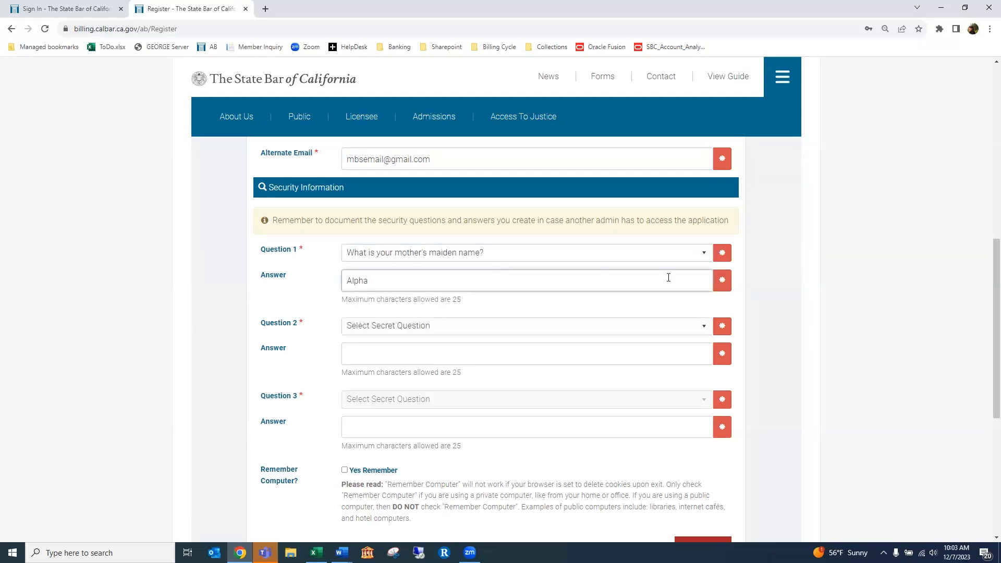
pyautogui.click(703, 328)
pyautogui.scroll(-2, 532, 398)
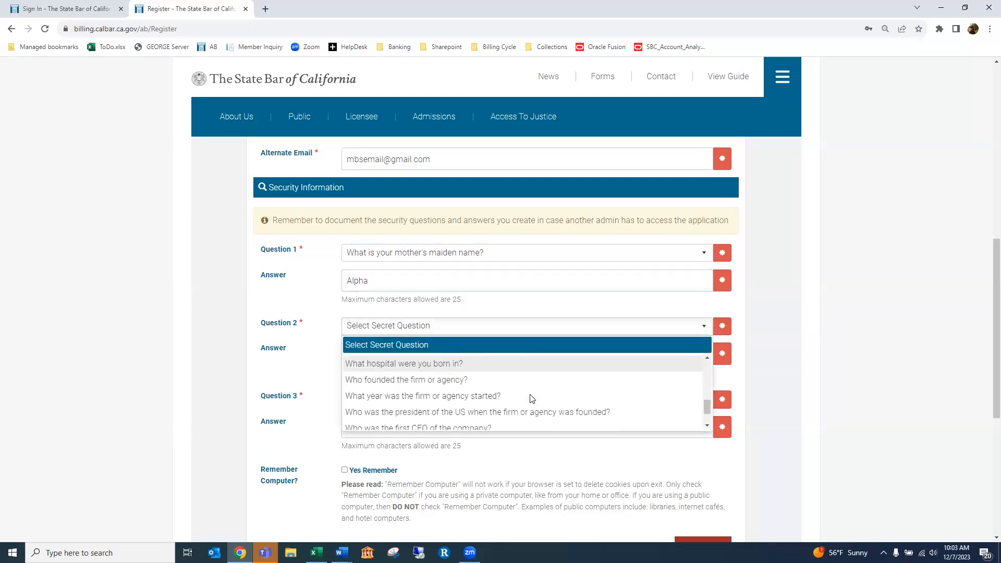
pyautogui.click(495, 378)
pyautogui.click(422, 355)
pyautogui.write('1995')
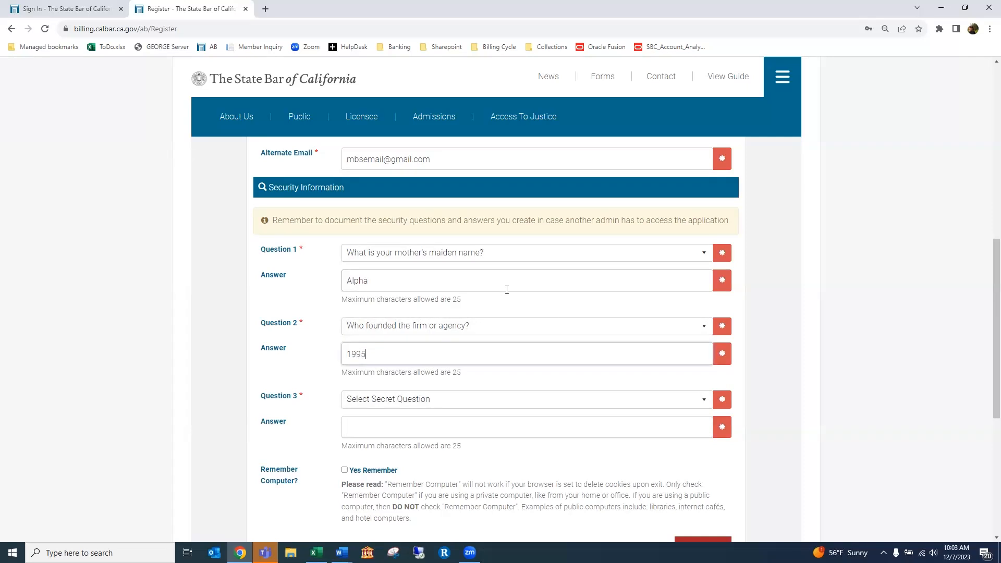
# Answer question 3 (first pet's name), tick Remember this computer, and submit the registration
pyautogui.click(704, 399)
pyautogui.scroll(-1, 592, 450)
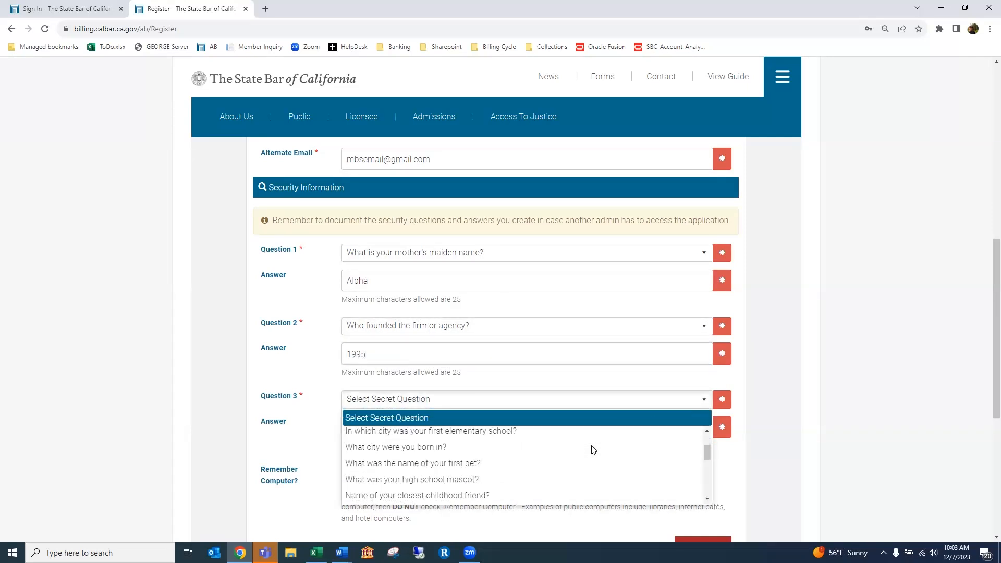
pyautogui.click(526, 463)
pyautogui.click(461, 424)
pyautogui.write('Alpha Pet')
pyautogui.scroll(-2, 465, 416)
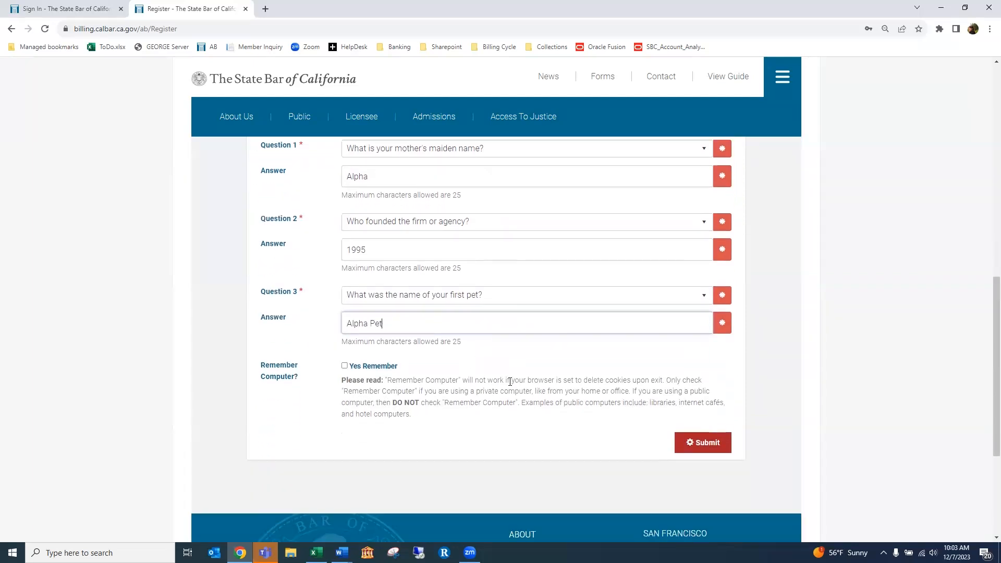
pyautogui.click(345, 365)
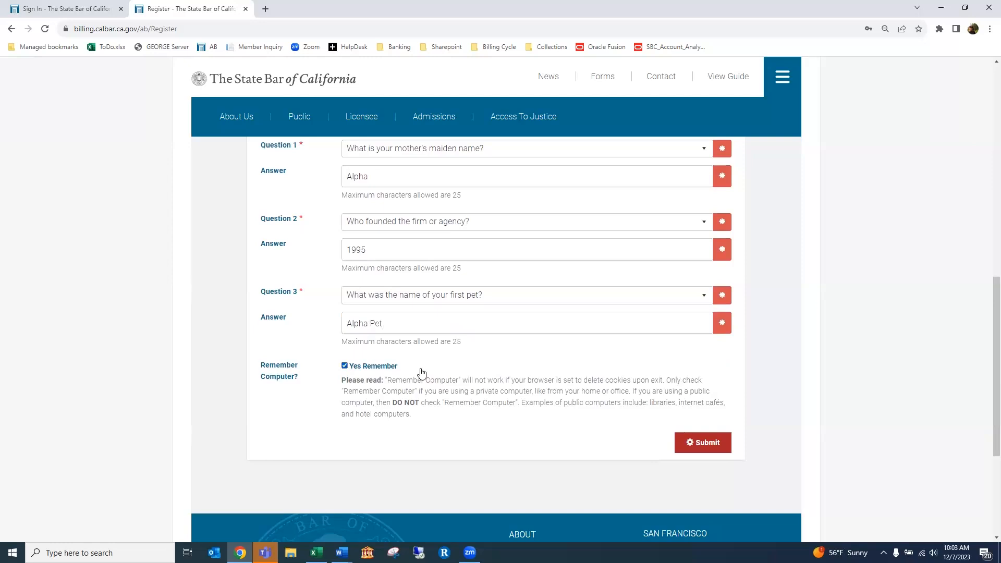
pyautogui.click(708, 447)
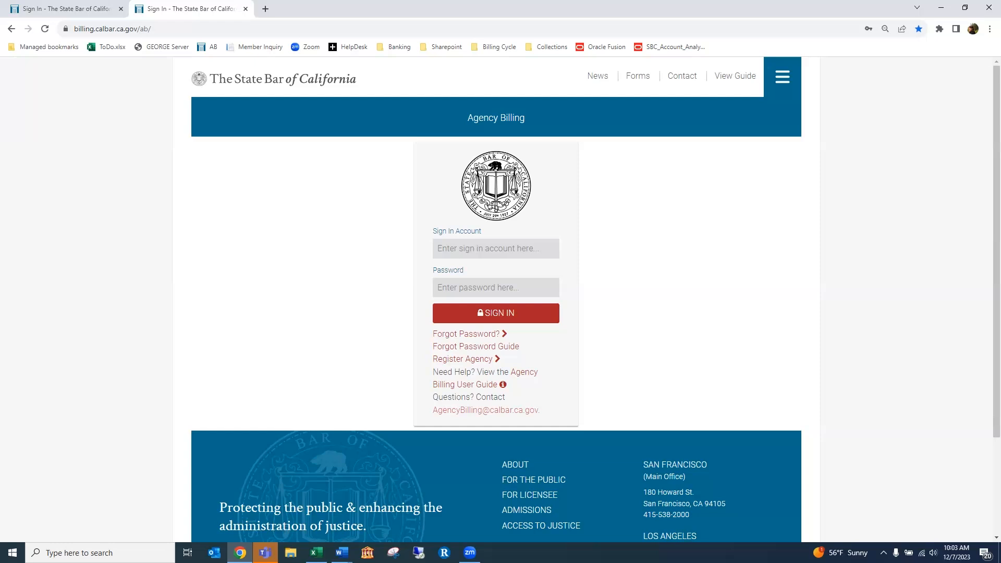
# Sign in on the testing site with the pasted account name and the saved password
pyautogui.hotkey('alt', 'Tab')
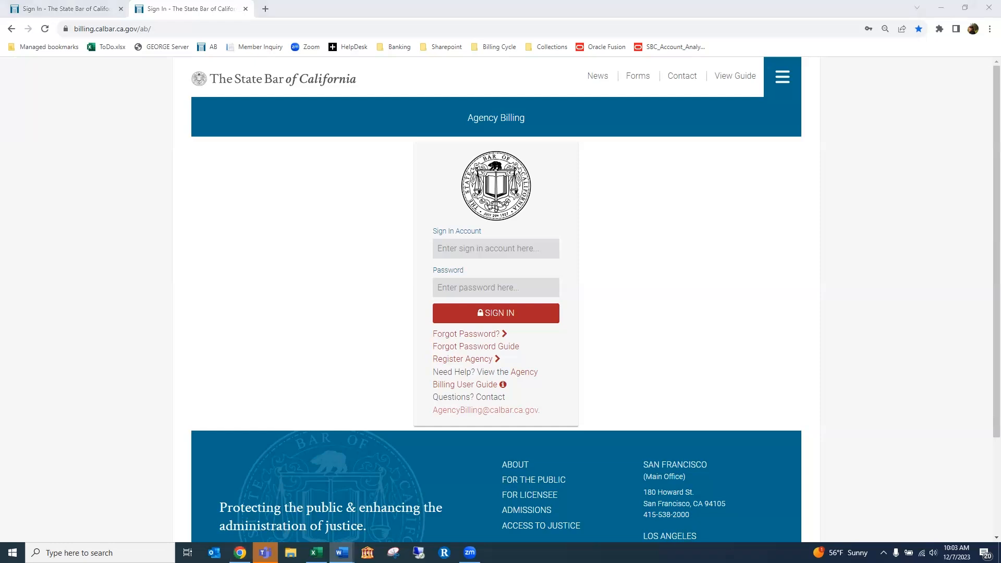
pyautogui.click(48, 9)
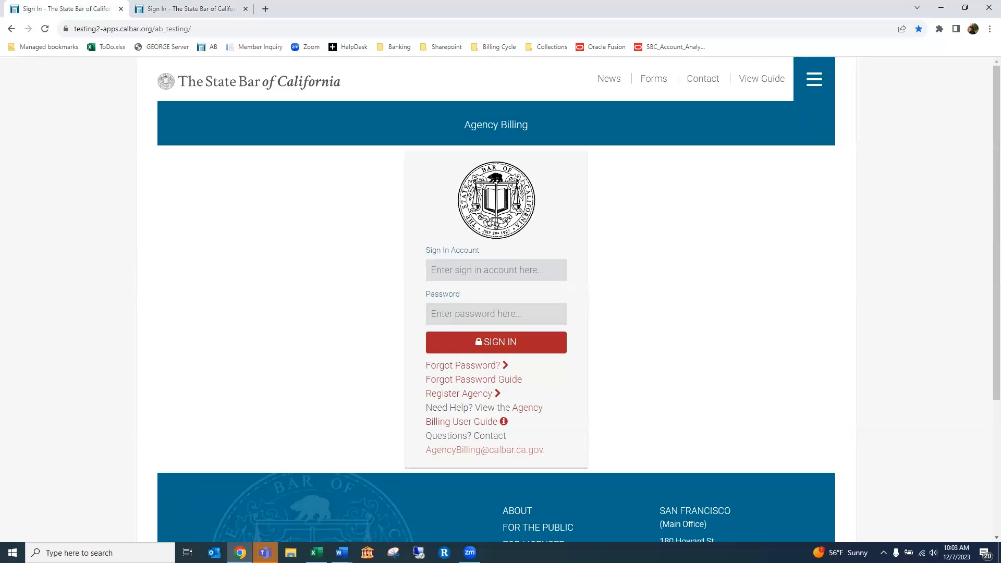
pyautogui.hotkey('alt', 'Tab')
pyautogui.click(447, 274)
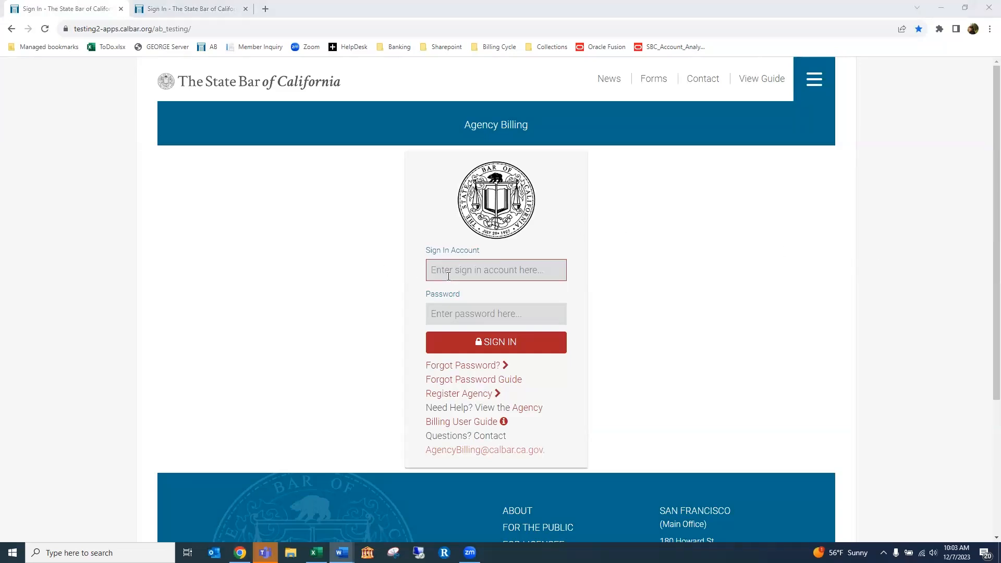
pyautogui.hotkey('ctrl', 'v')
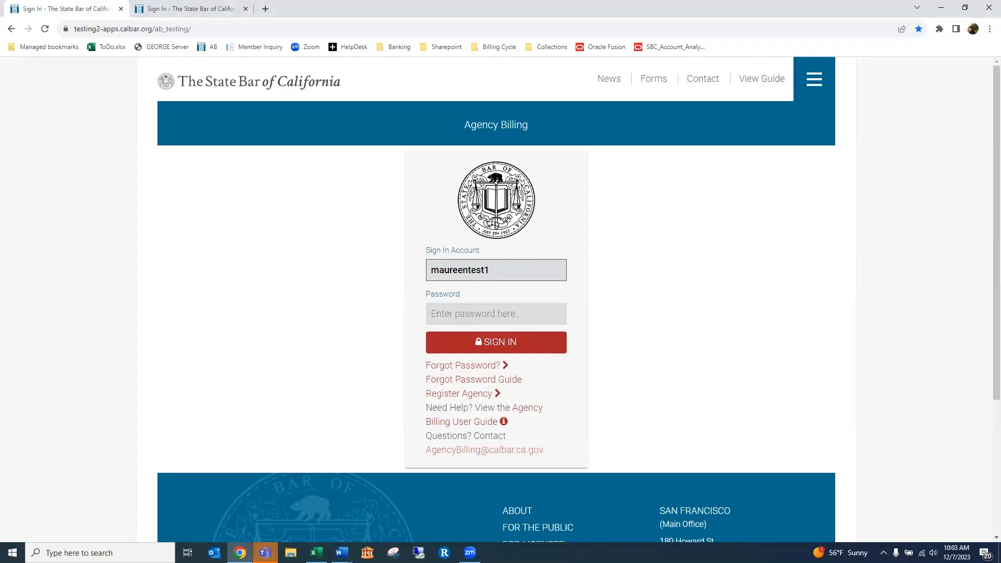
pyautogui.hotkey('alt', 'Tab')
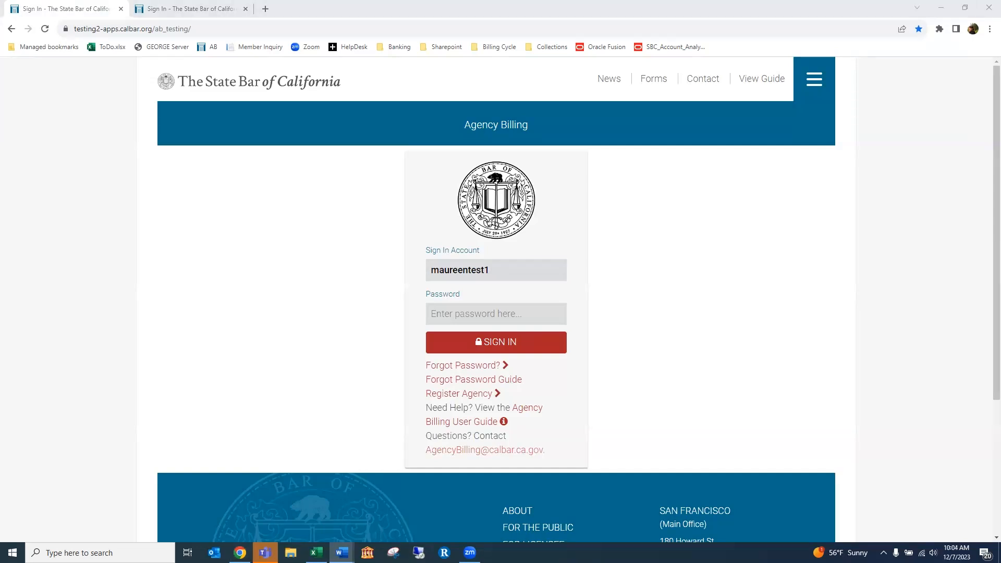
pyautogui.click(440, 313)
pyautogui.click(485, 342)
pyautogui.click(485, 344)
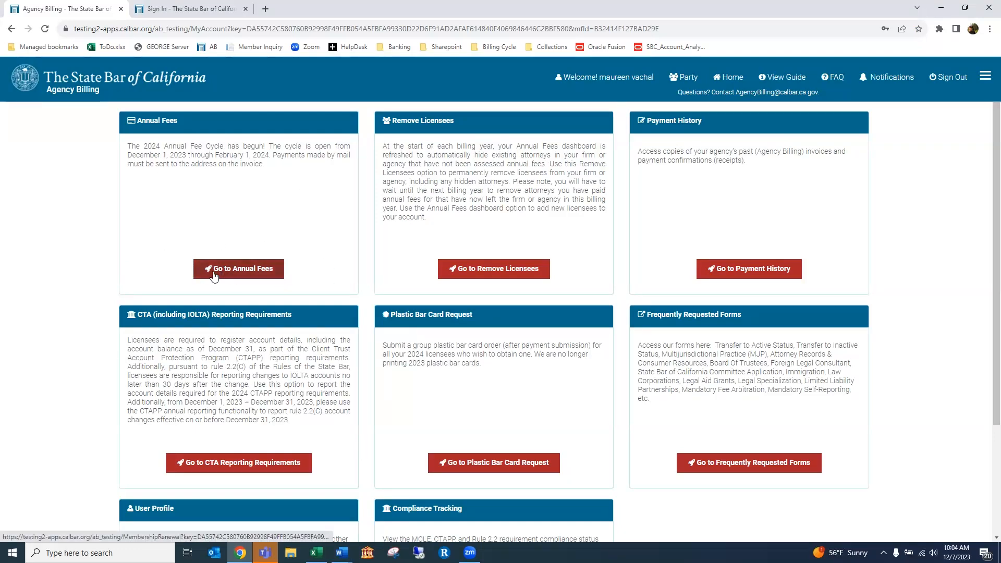
pyautogui.scroll(-1, 70, 276)
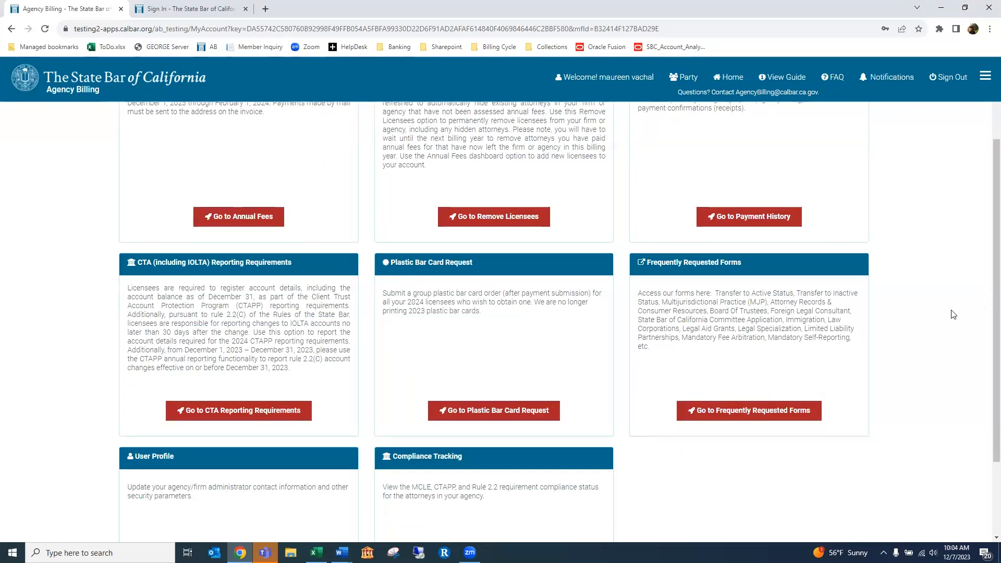
pyautogui.scroll(1, 949, 313)
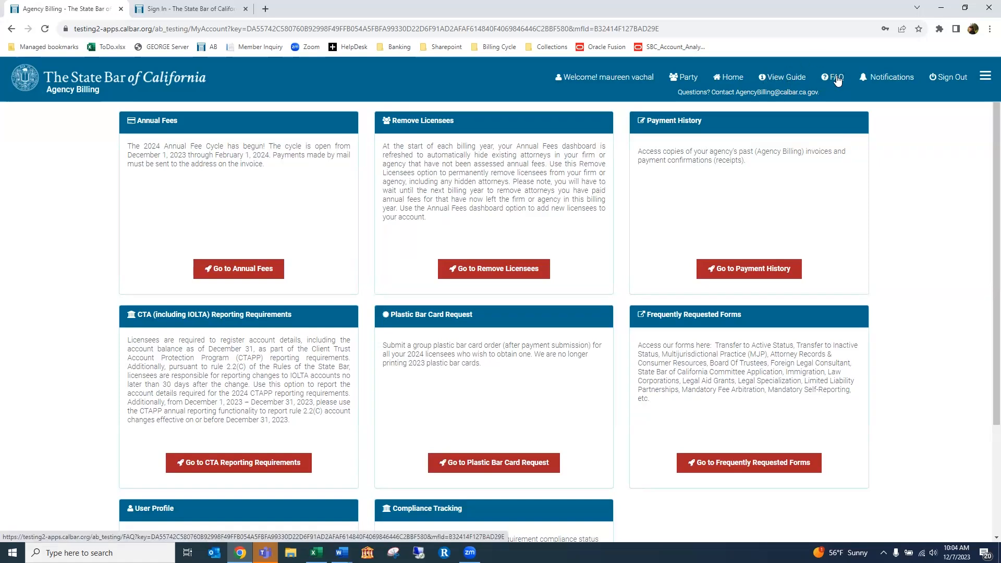
pyautogui.click(767, 268)
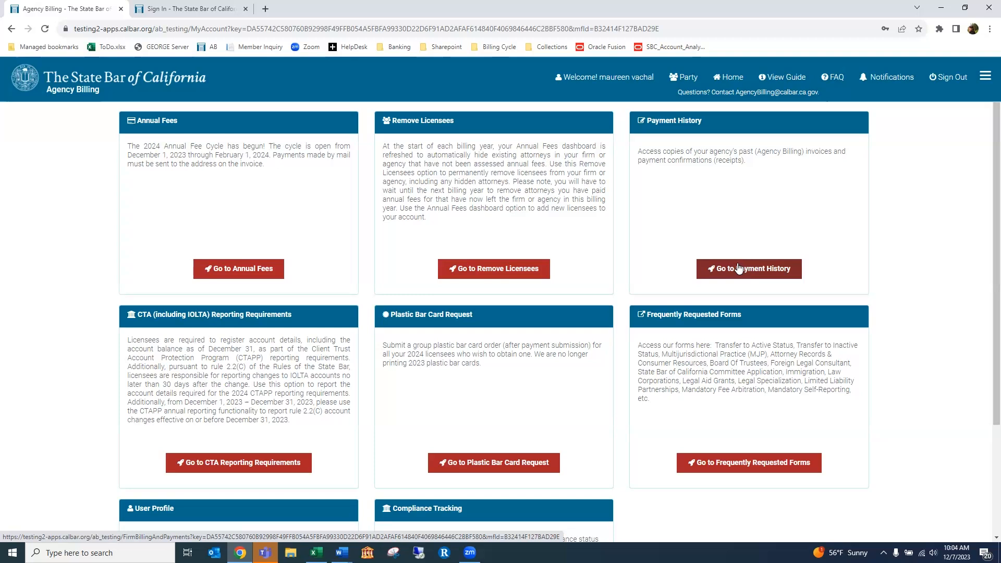
pyautogui.scroll(-2, 739, 268)
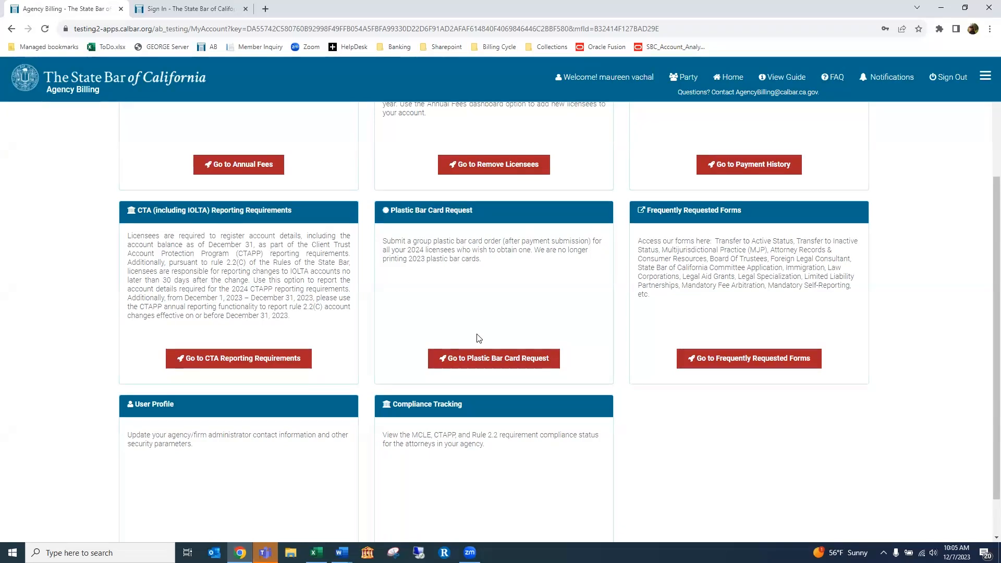
pyautogui.scroll(-1, 479, 338)
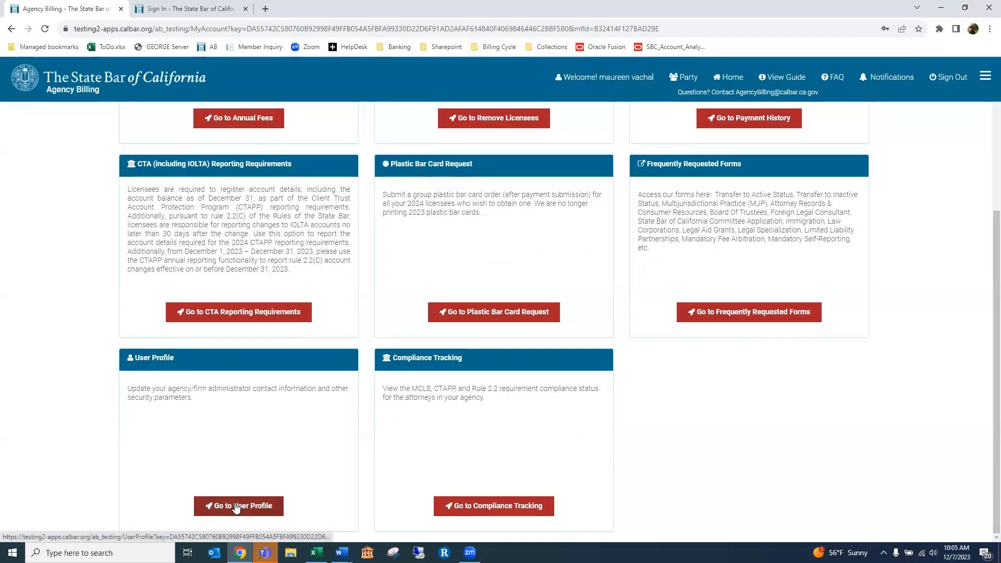
# Review the Administrator Profile's contact, security and Password Reset sections, then return to the dashboard
pyautogui.click(236, 507)
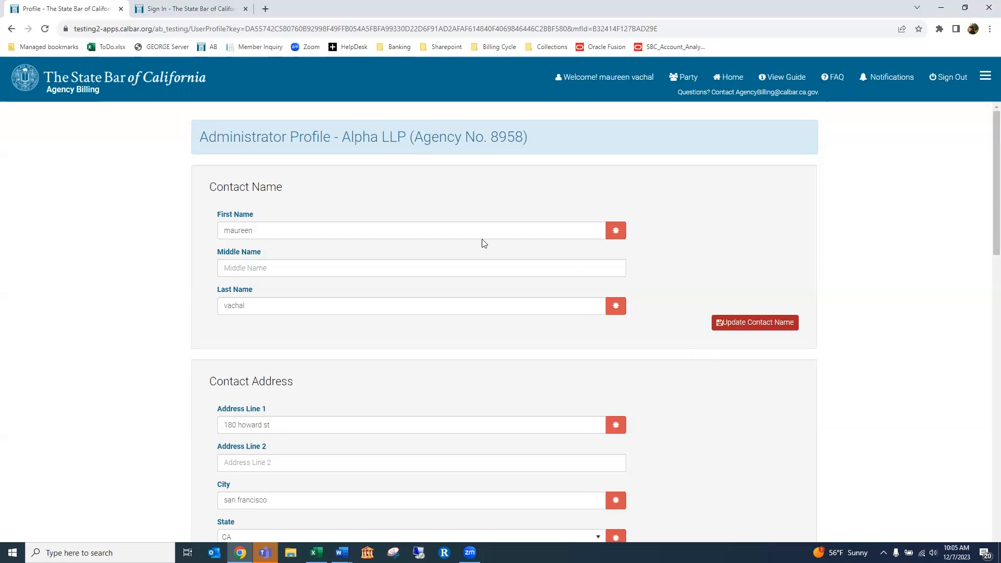
pyautogui.scroll(-5, 706, 248)
pyautogui.scroll(-5, 706, 249)
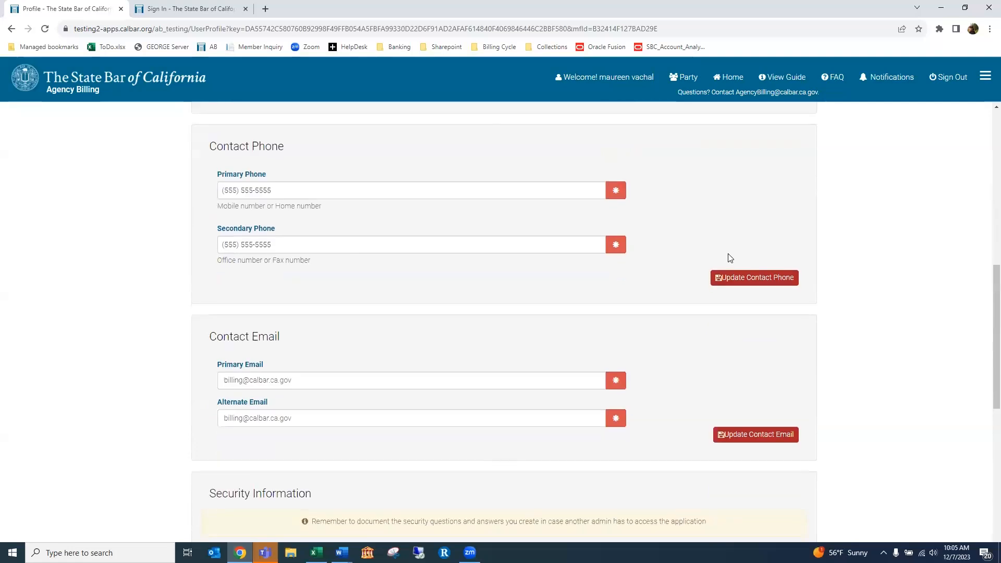
pyautogui.scroll(-6, 730, 257)
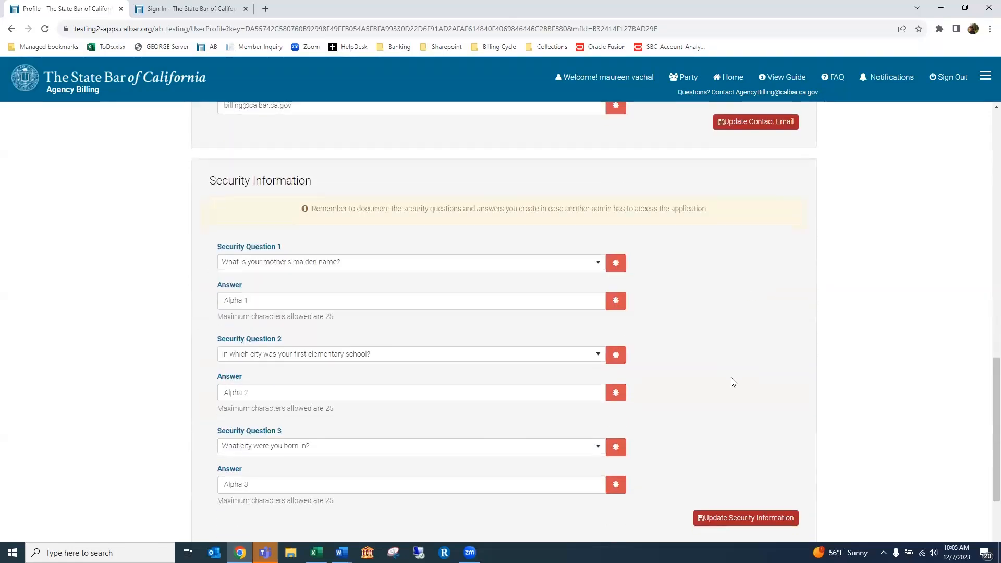
pyautogui.scroll(-5, 743, 313)
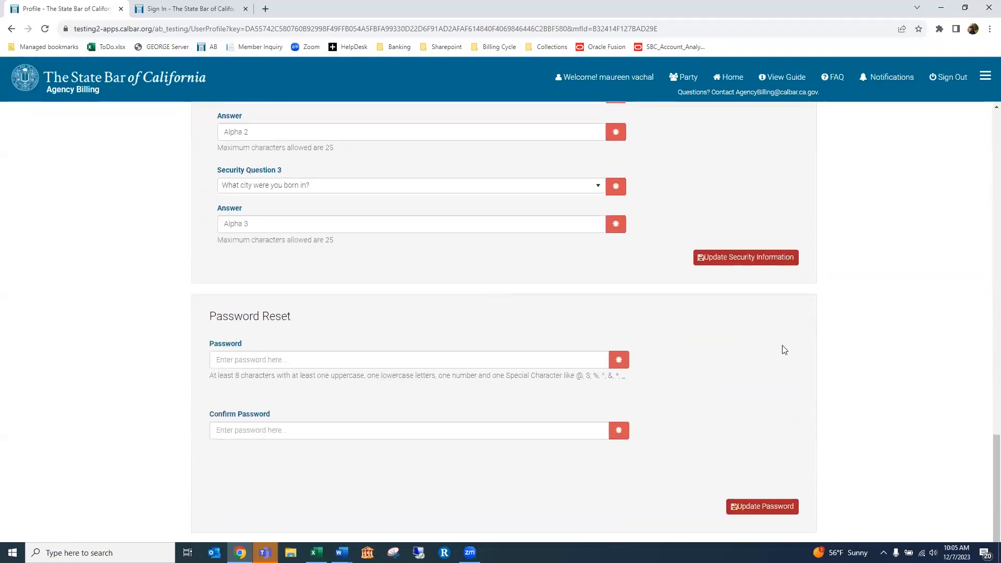
pyautogui.click(741, 79)
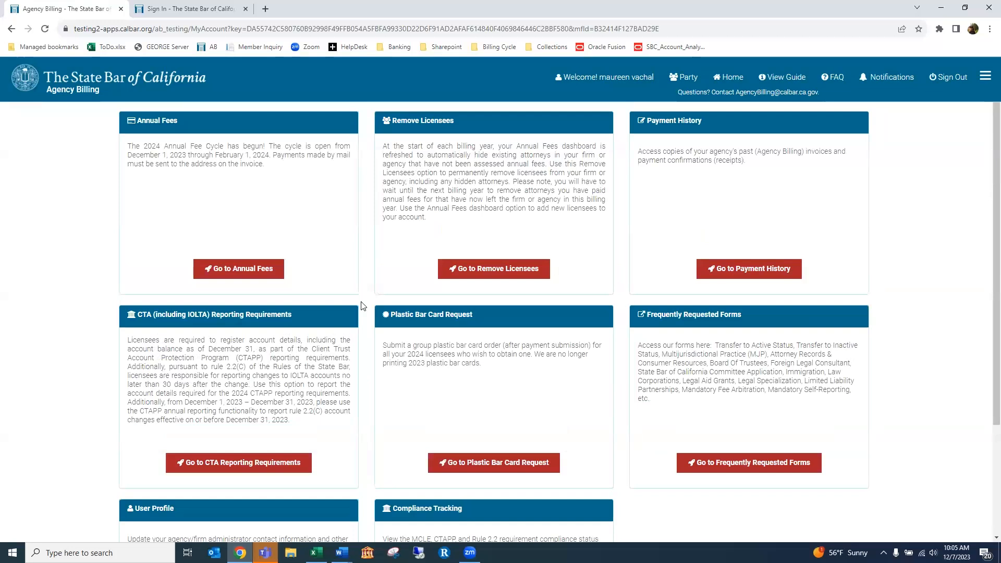
# Open the 2024 Annual Fees roster, showing one active licensee and $735.00 due
pyautogui.click(228, 270)
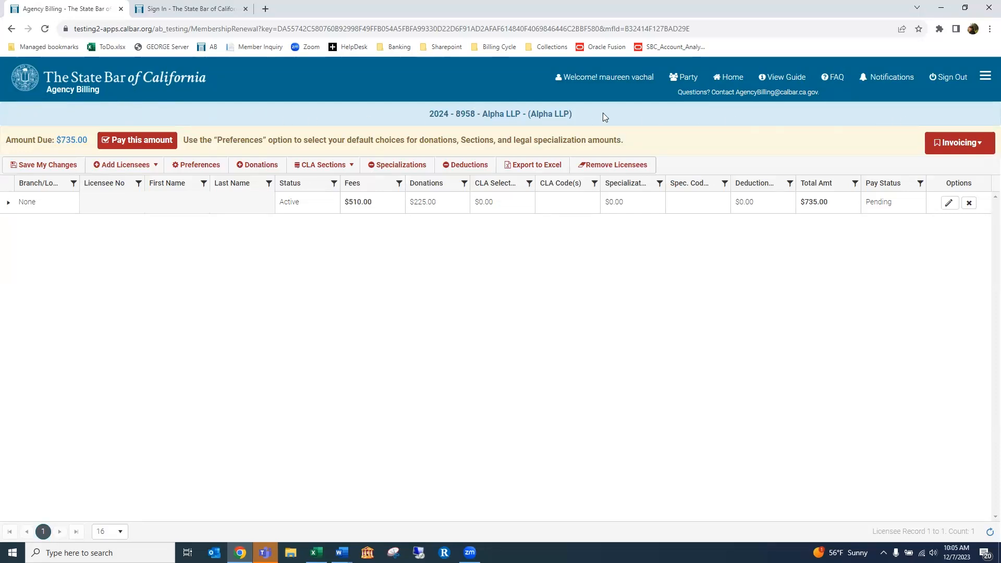
pyautogui.moveTo(431, 113); pyautogui.dragTo(448, 113)
pyautogui.click(463, 114)
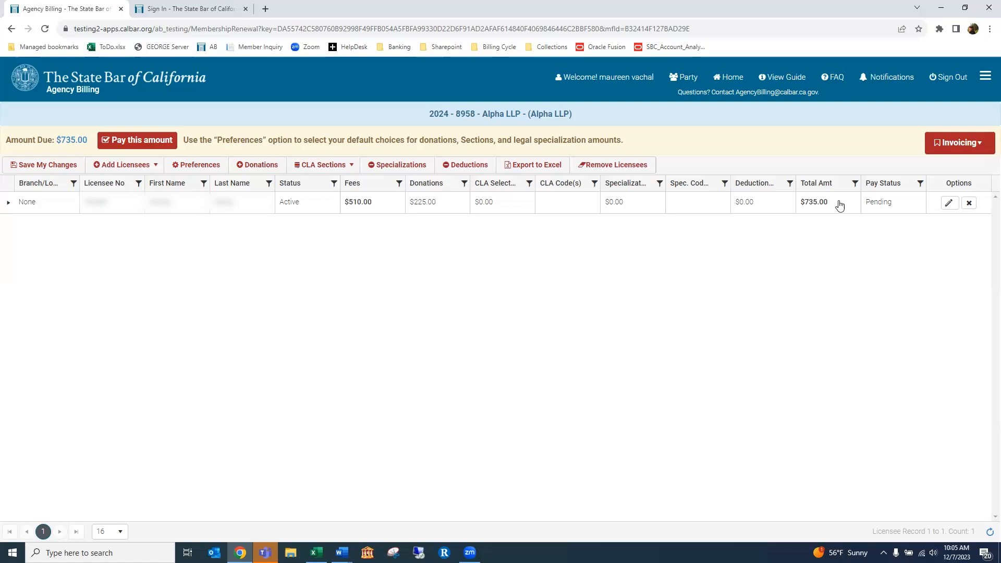
# Delete the only licensee from the 2024 roster, confirming the warning, so $0.00 is due
pyautogui.click(968, 203)
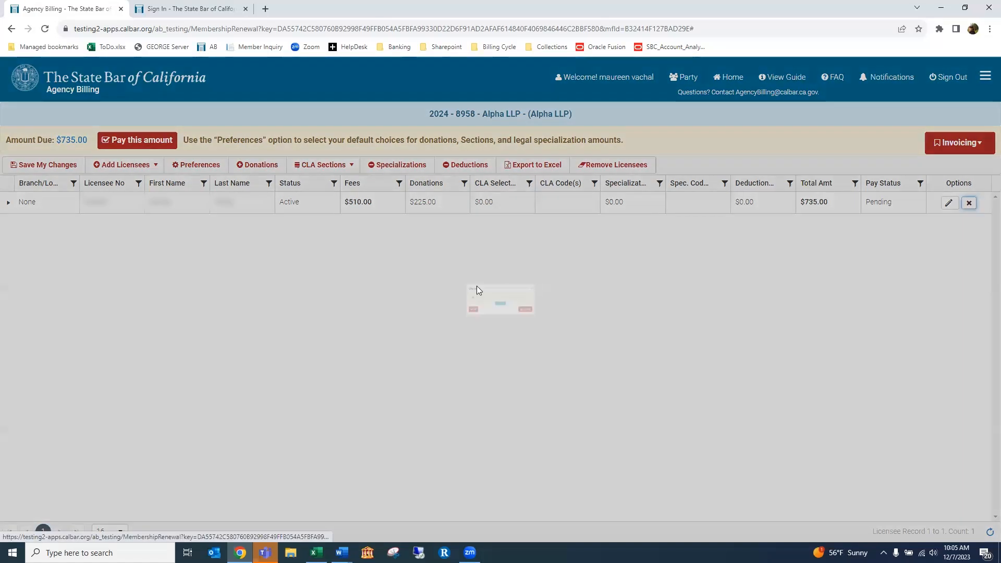
pyautogui.click(433, 324)
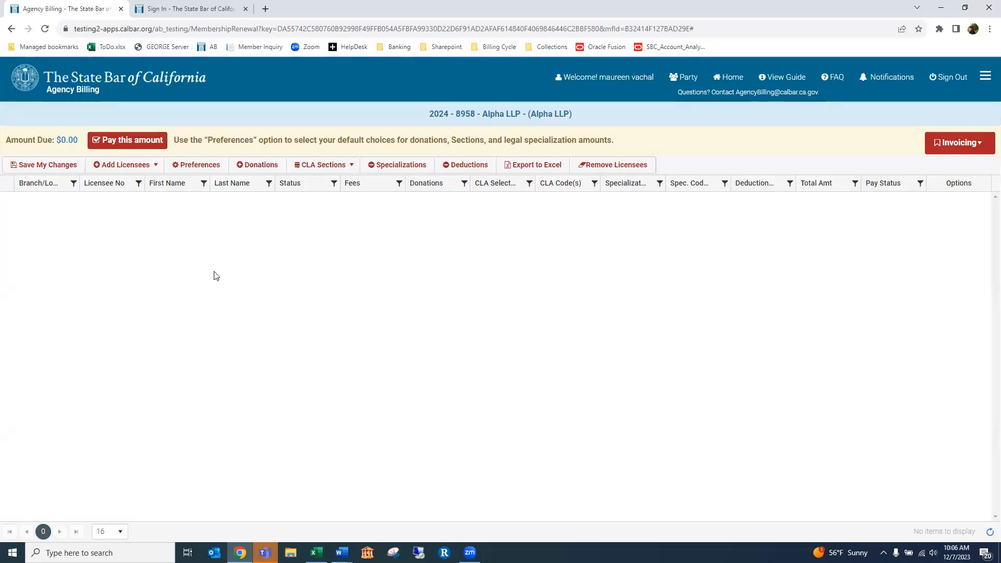
pyautogui.click(156, 166)
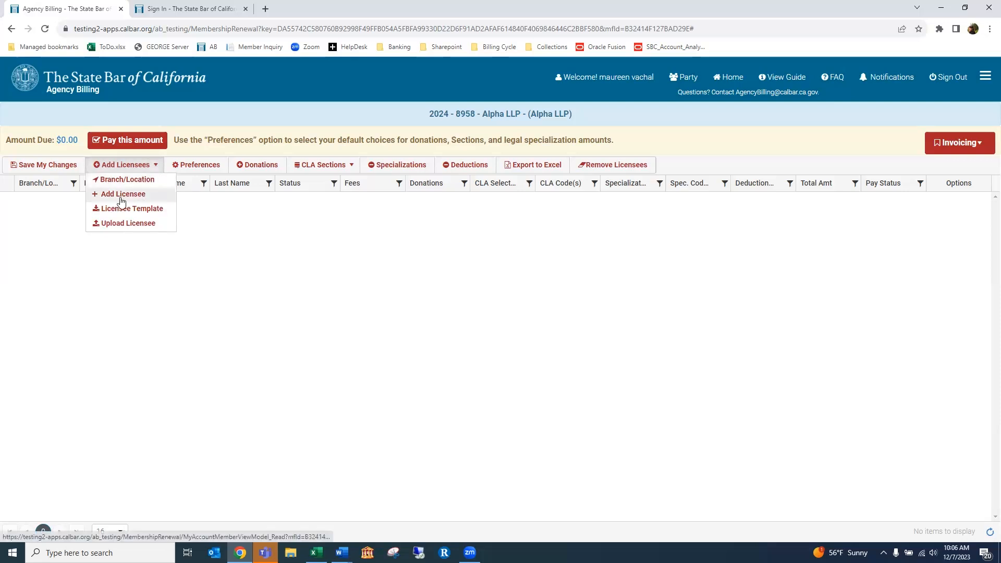
# Add one licensee by licensee number with branch None, bringing the amount due to $735.00
pyautogui.click(139, 199)
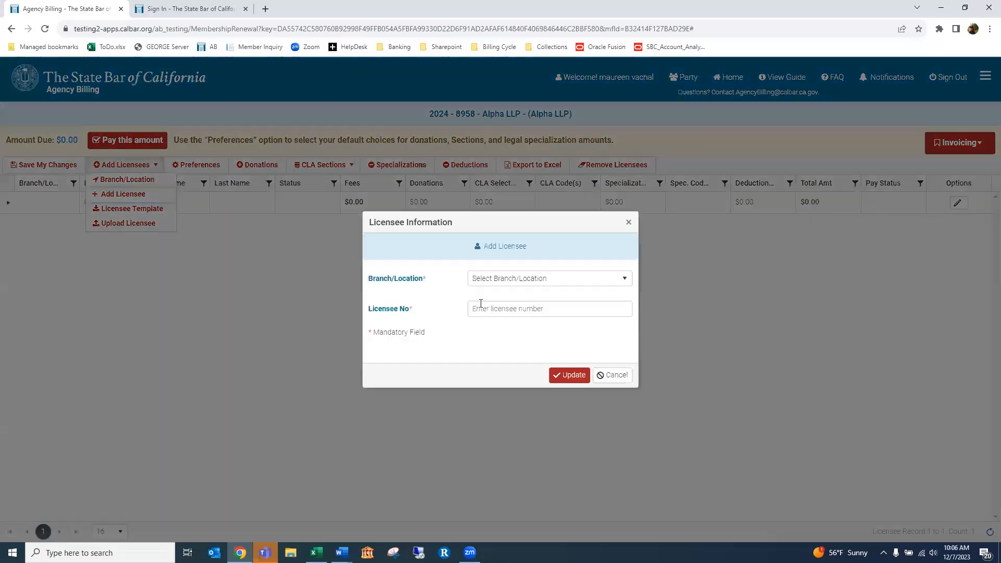
pyautogui.click(521, 280)
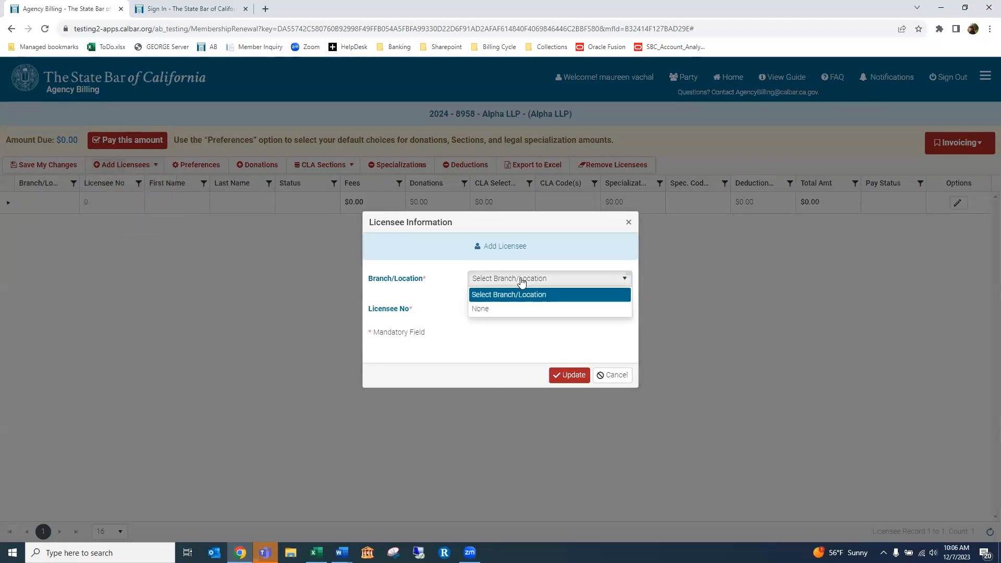
pyautogui.click(488, 309)
pyautogui.click(507, 309)
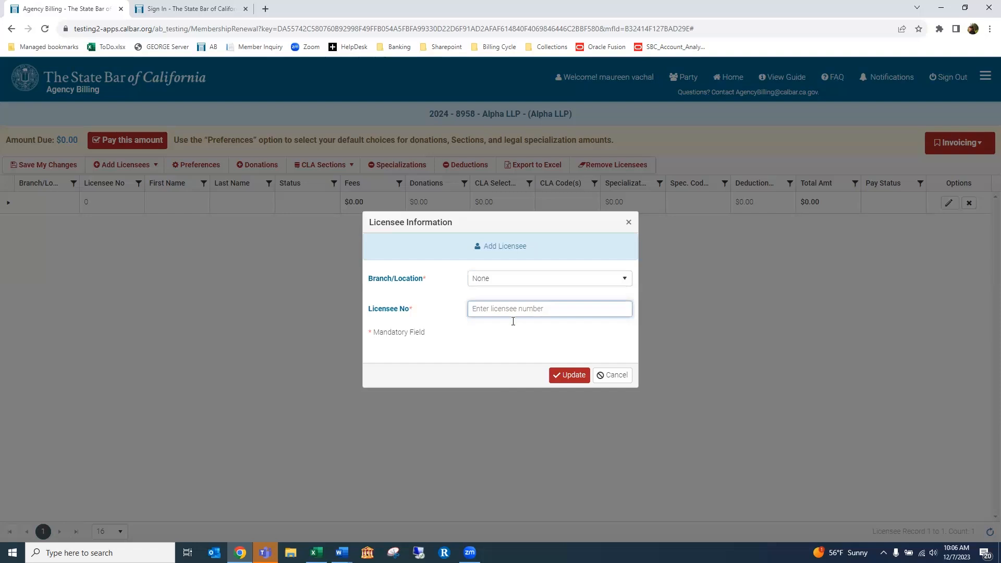
pyautogui.write('2')
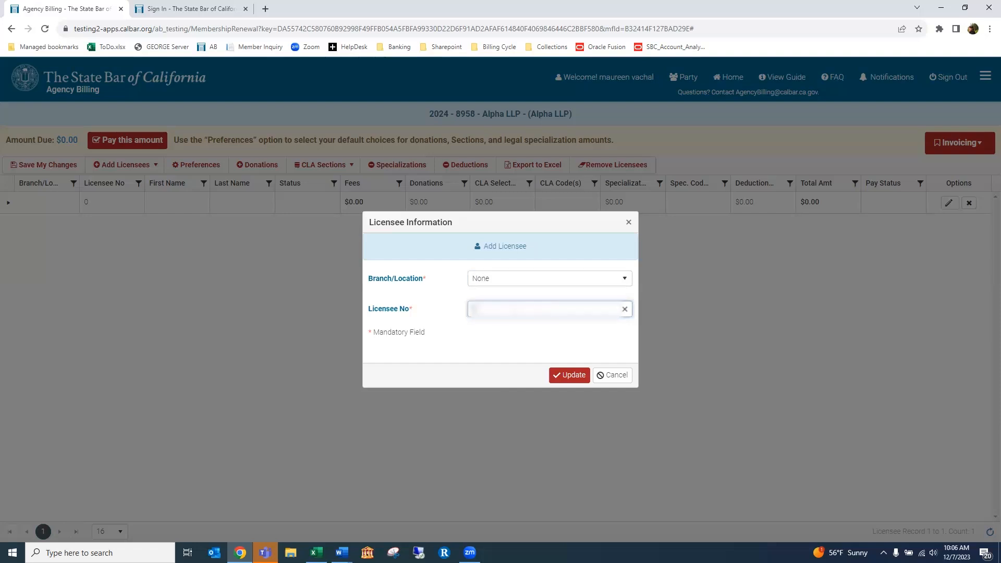
pyautogui.write('345')
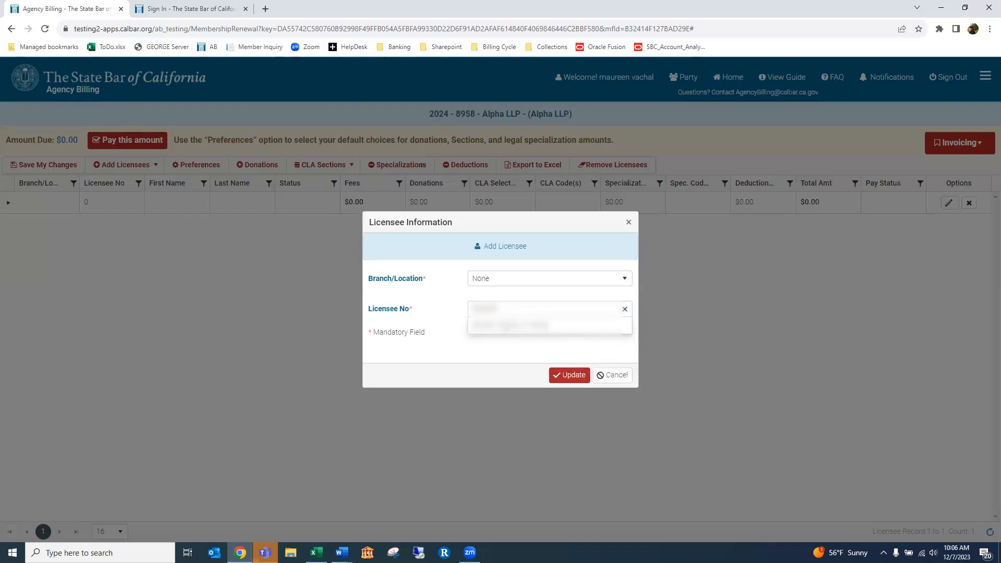
pyautogui.click(509, 329)
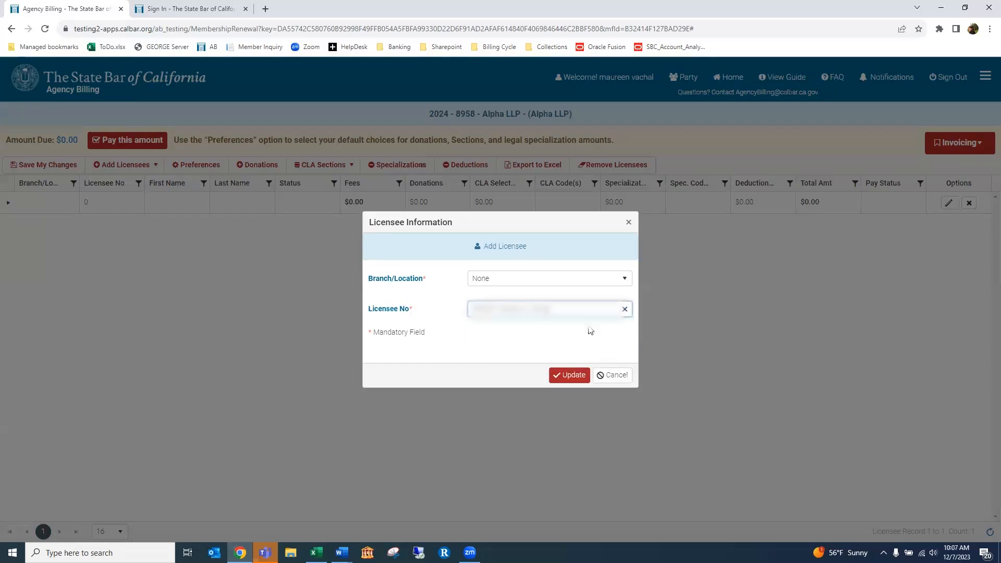
pyautogui.click(564, 376)
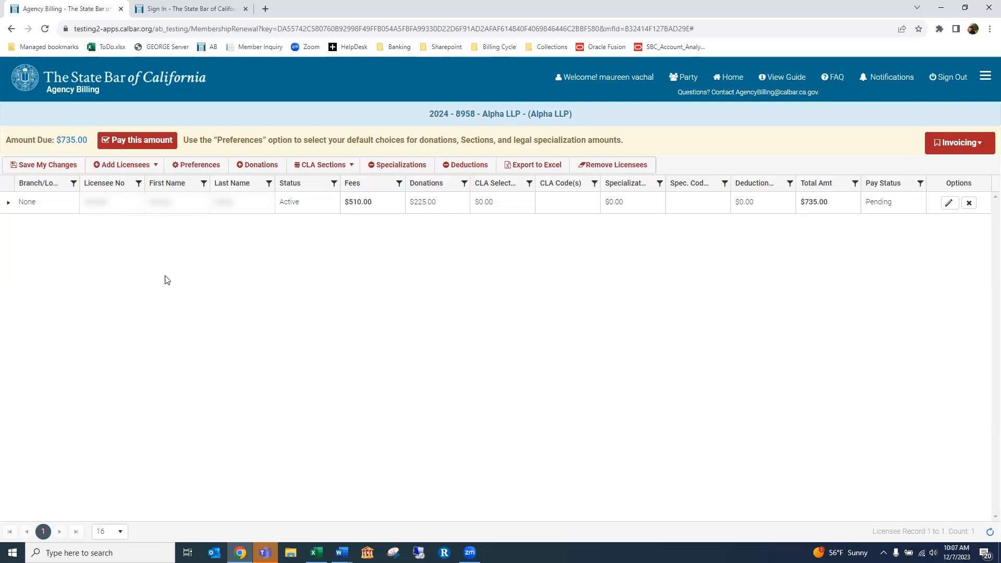
# Download the blank Licensee Template and open Template_Licensee (5).xlsx in Excel
pyautogui.click(151, 167)
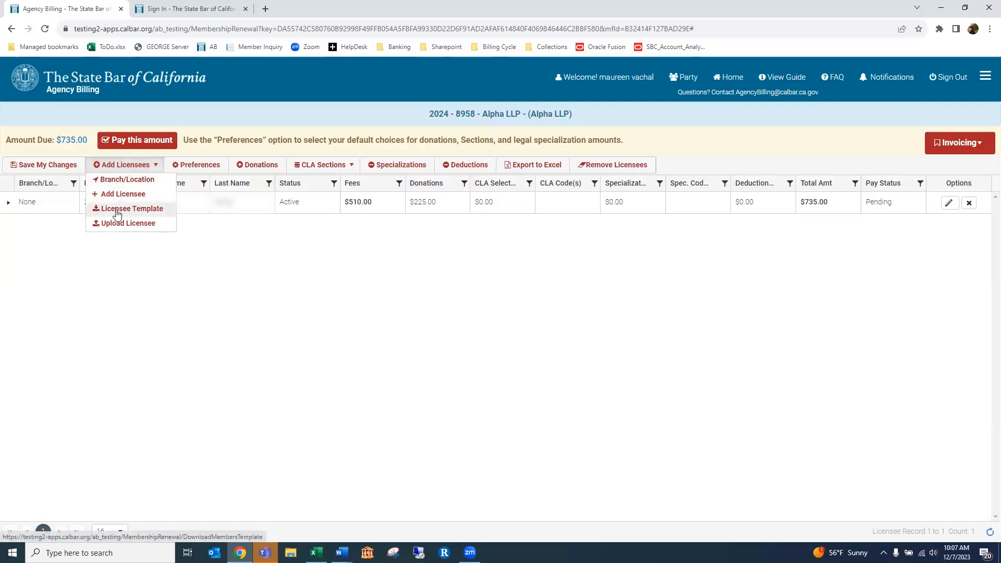
pyautogui.click(147, 208)
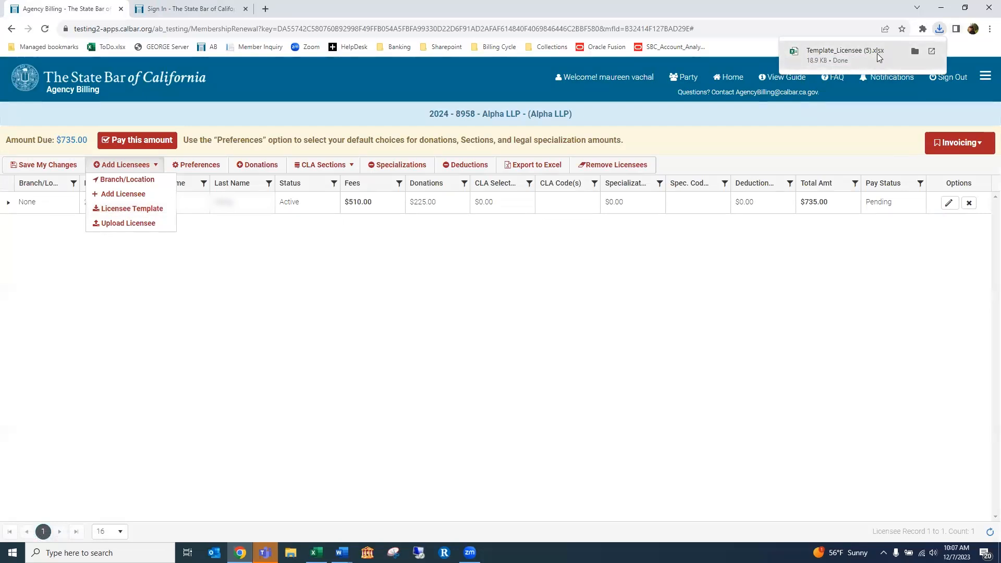
pyautogui.click(844, 54)
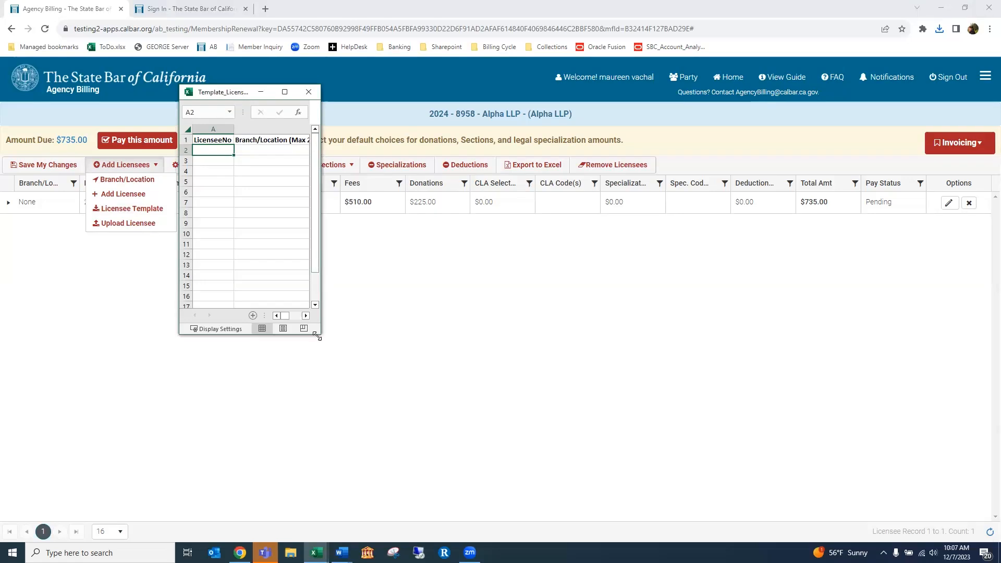
# Enlarge the template workbook and paste the 15 licence numbers into A2:A16
pyautogui.moveTo(316, 336); pyautogui.dragTo(667, 497)
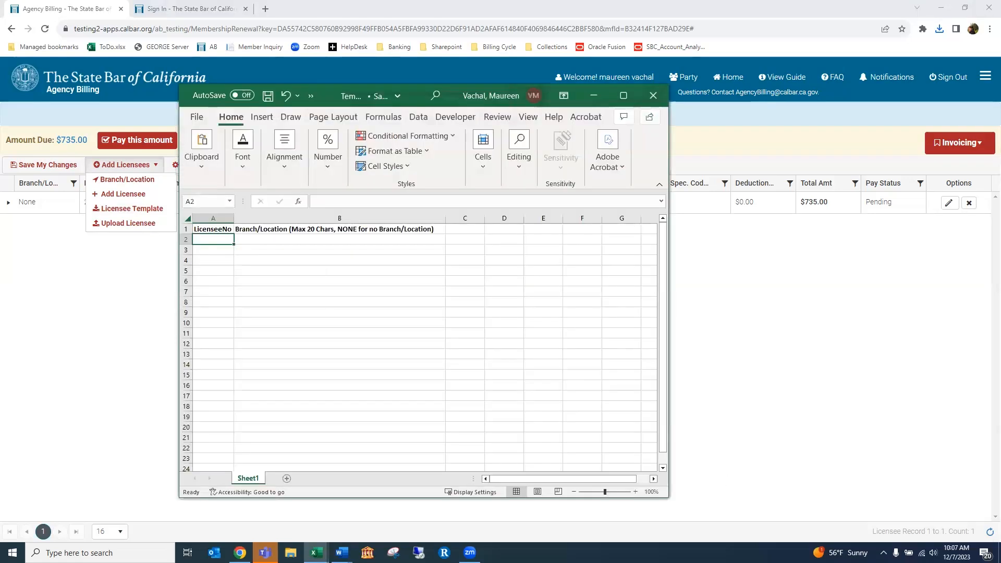
pyautogui.hotkey('alt', 'Tab')
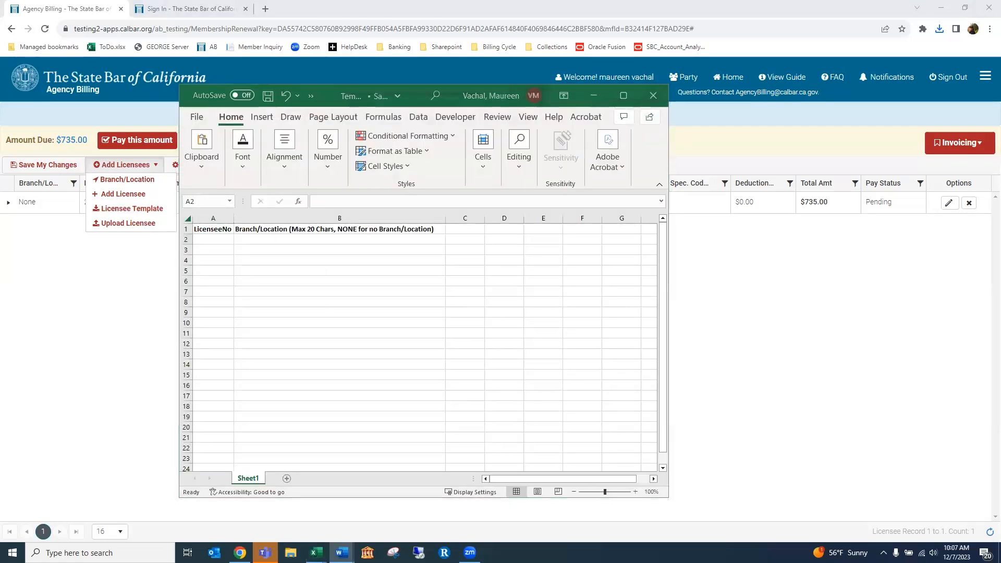
pyautogui.hotkey('alt', 'Tab')
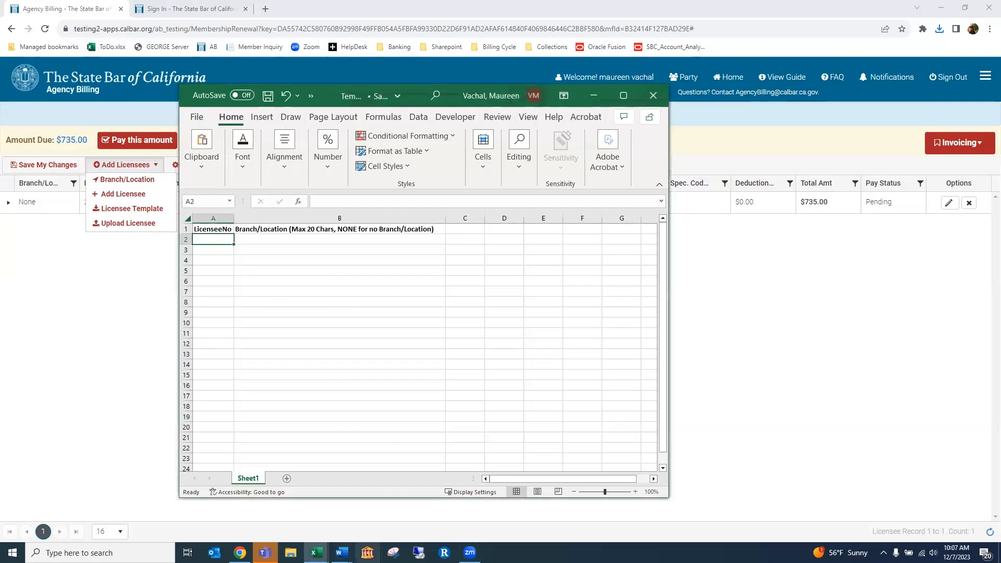
pyautogui.click(316, 552)
pyautogui.click(285, 527)
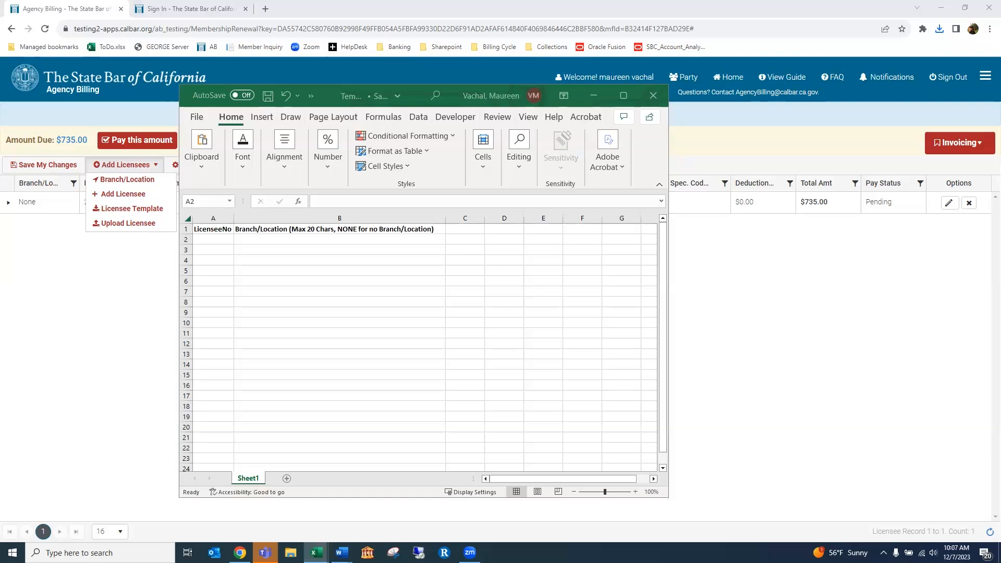
pyautogui.click(212, 239)
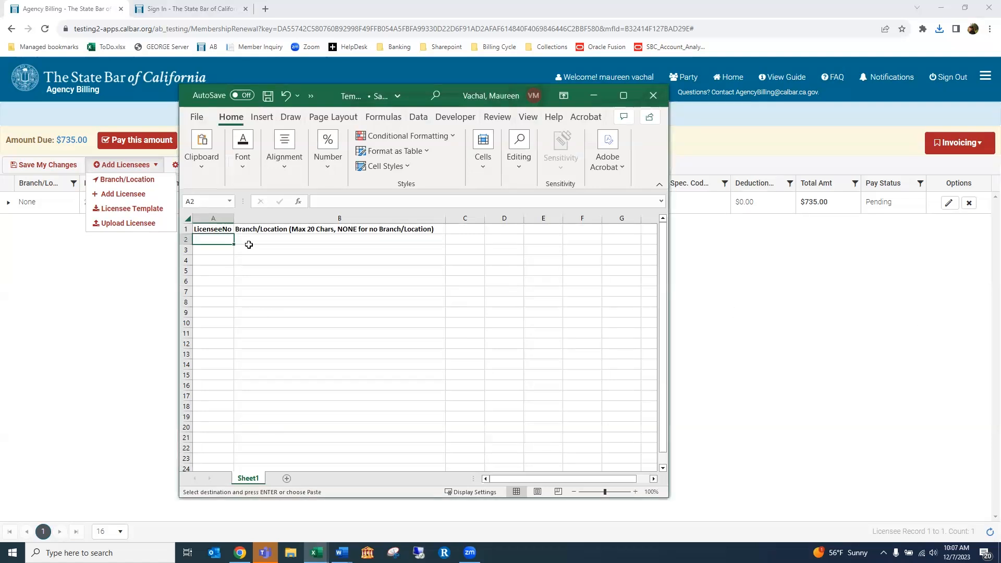
pyautogui.hotkey('ctrl', 'v')
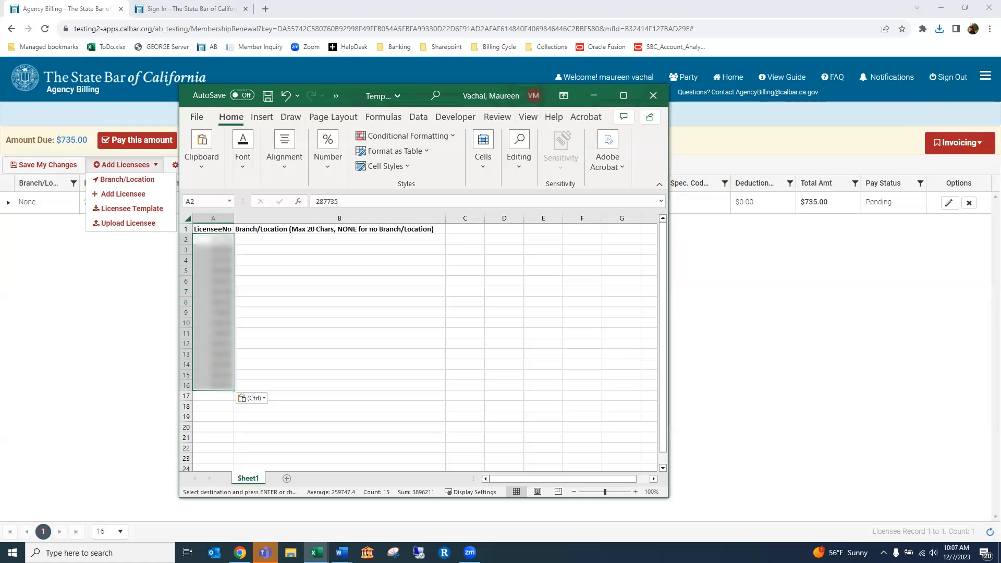
# Enter San Diego in B2 and copy it down to B3:B9
pyautogui.click(223, 240)
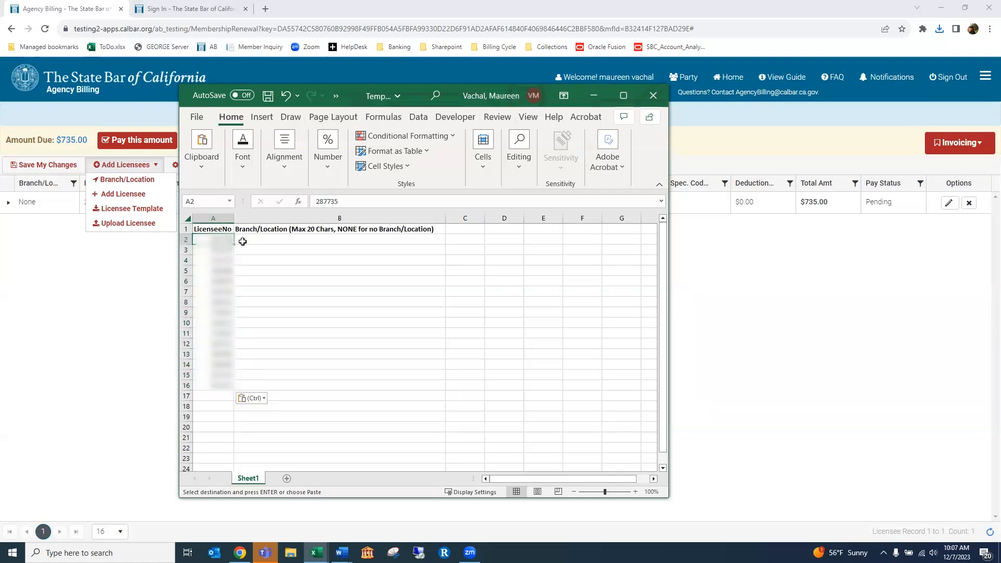
pyautogui.click(242, 241)
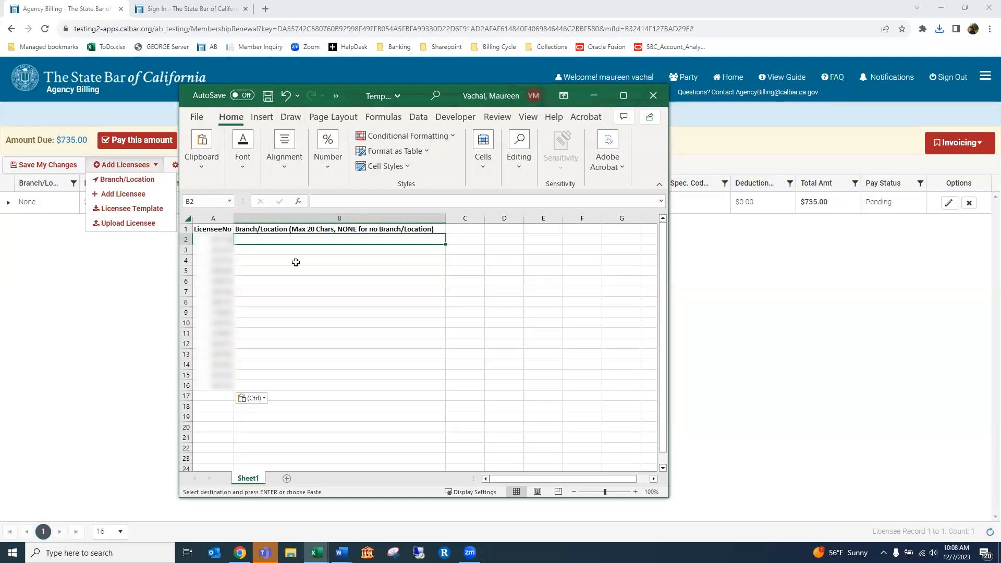
pyautogui.write('San Diego')
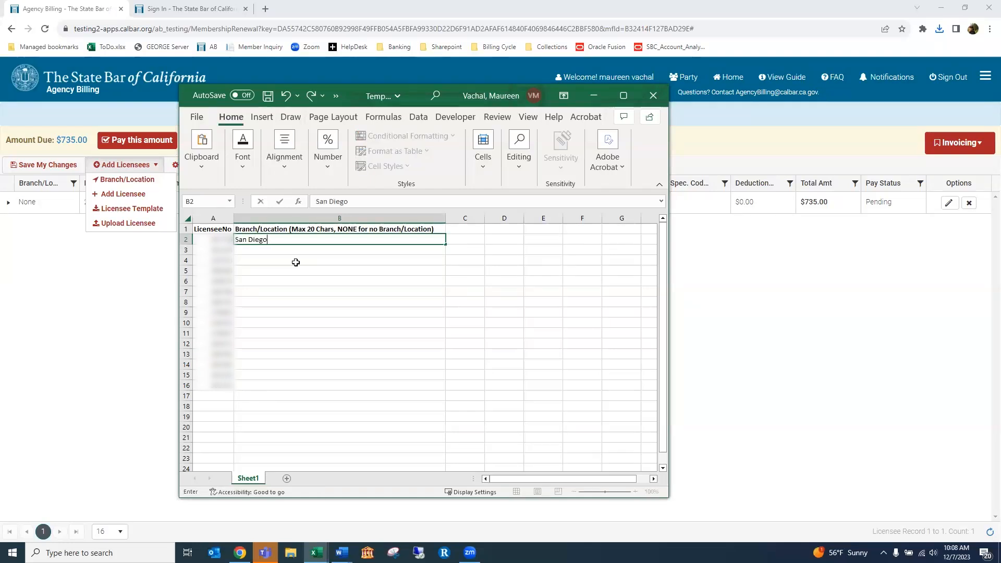
pyautogui.press('Return')
pyautogui.click(292, 240)
pyautogui.hotkey('ctrl', 'c')
pyautogui.moveTo(277, 250); pyautogui.dragTo(271, 313)
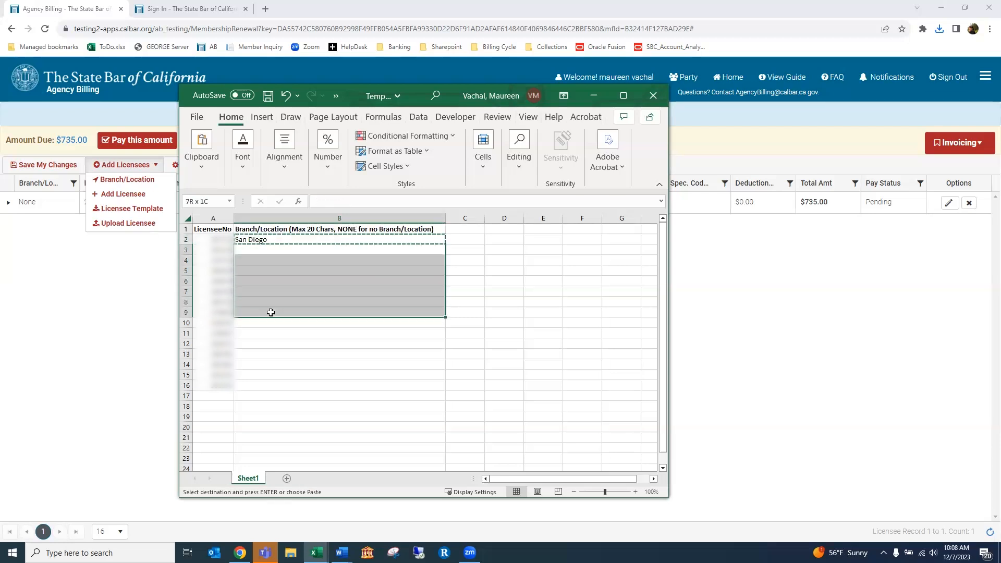
pyautogui.hotkey('ctrl', 'v')
# Enter San Francisco in B10 and copy it down to B11:B16
pyautogui.click(261, 321)
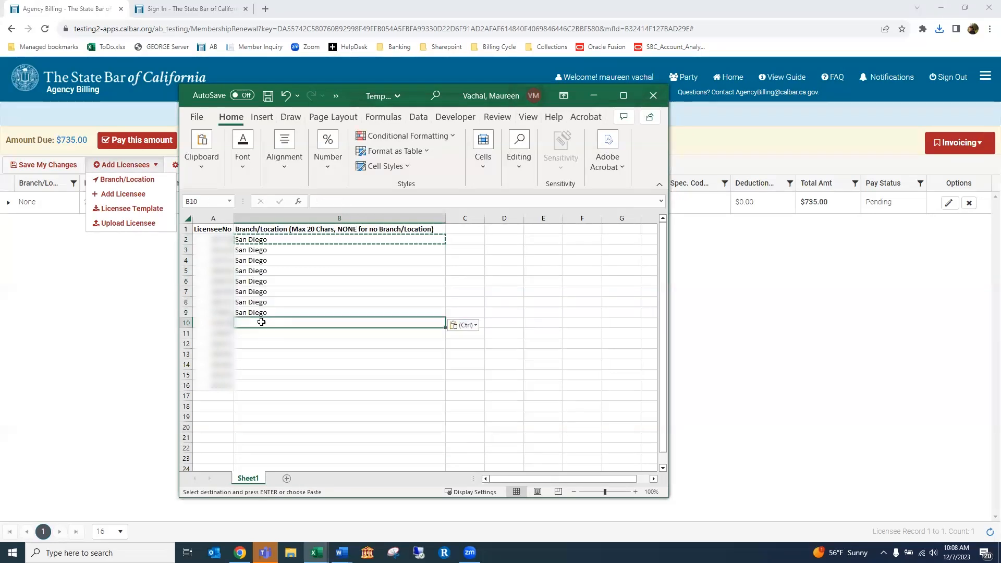
pyautogui.write('San Francisco')
pyautogui.press('Return')
pyautogui.click(302, 321)
pyautogui.hotkey('ctrl', 'c')
pyautogui.moveTo(289, 333); pyautogui.dragTo(292, 385)
pyautogui.hotkey('ctrl', 'v')
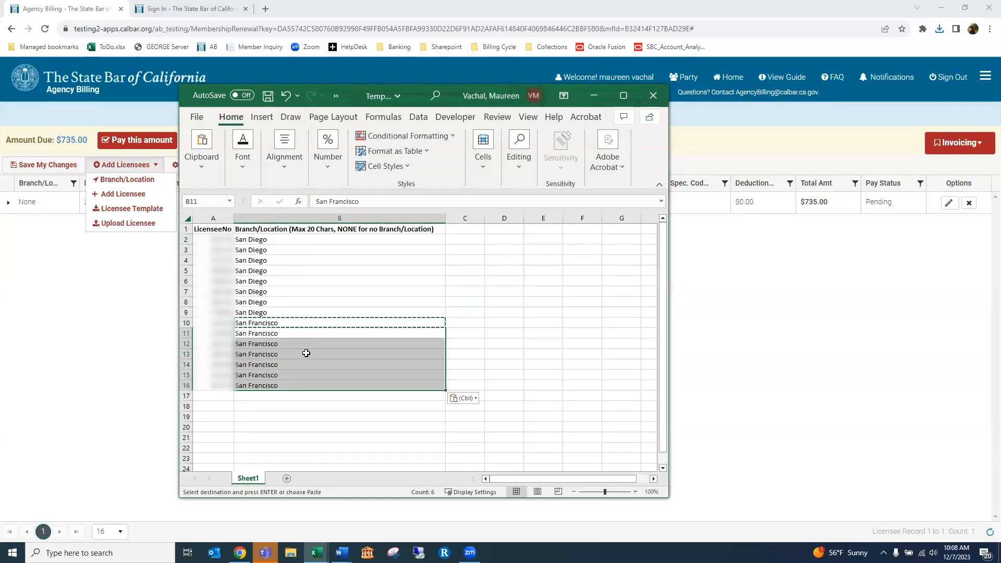
pyautogui.click(322, 290)
pyautogui.press('Escape')
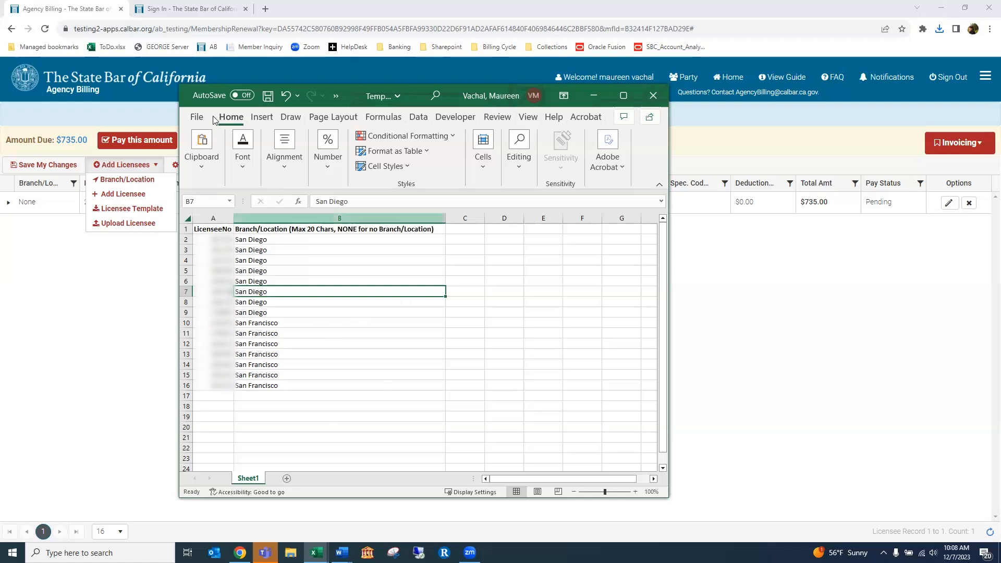
# Save the filled workbook as Template_Licensee (5).xlsx on the Desktop using Save As
pyautogui.click(196, 116)
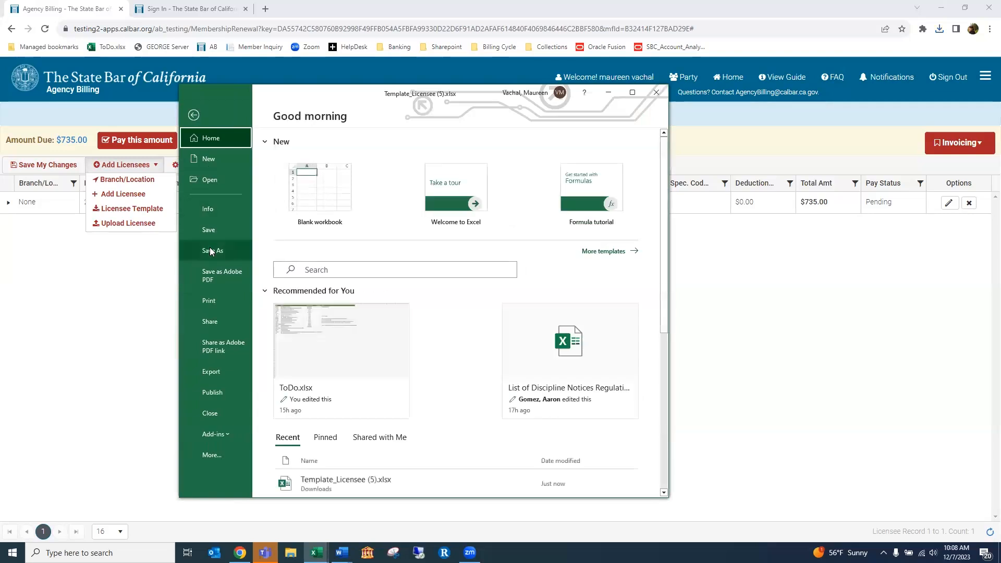
pyautogui.click(210, 248)
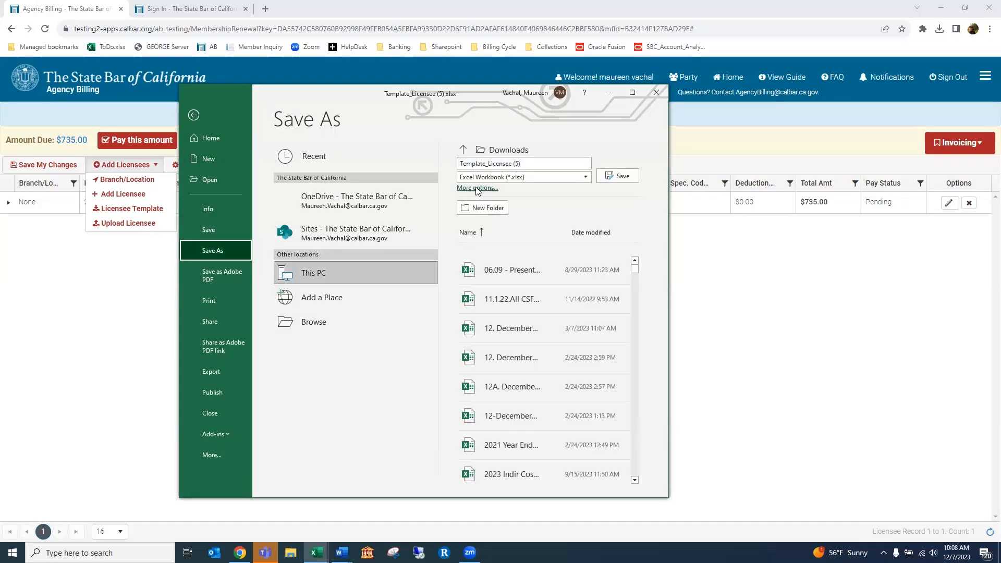
pyautogui.click(475, 187)
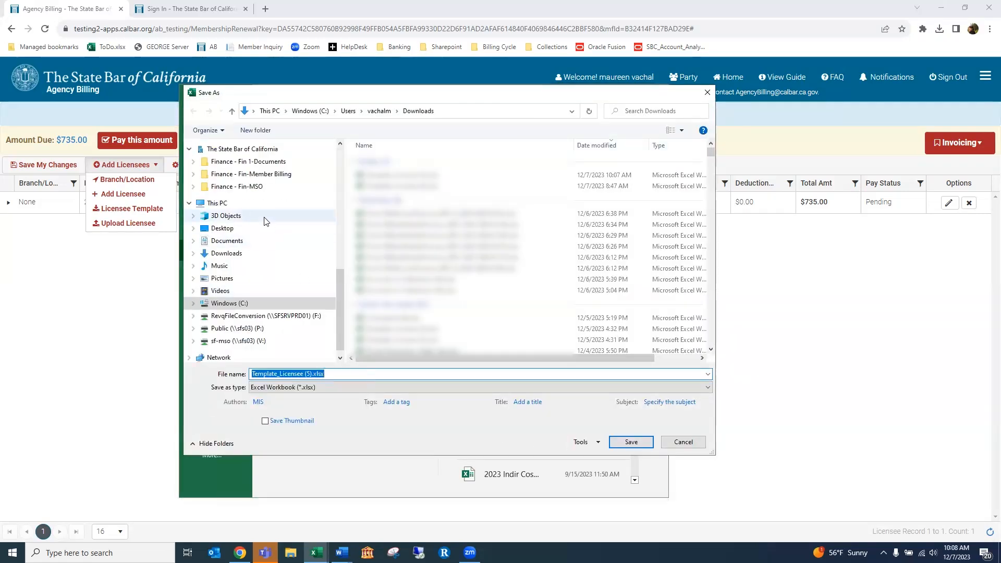
pyautogui.click(259, 232)
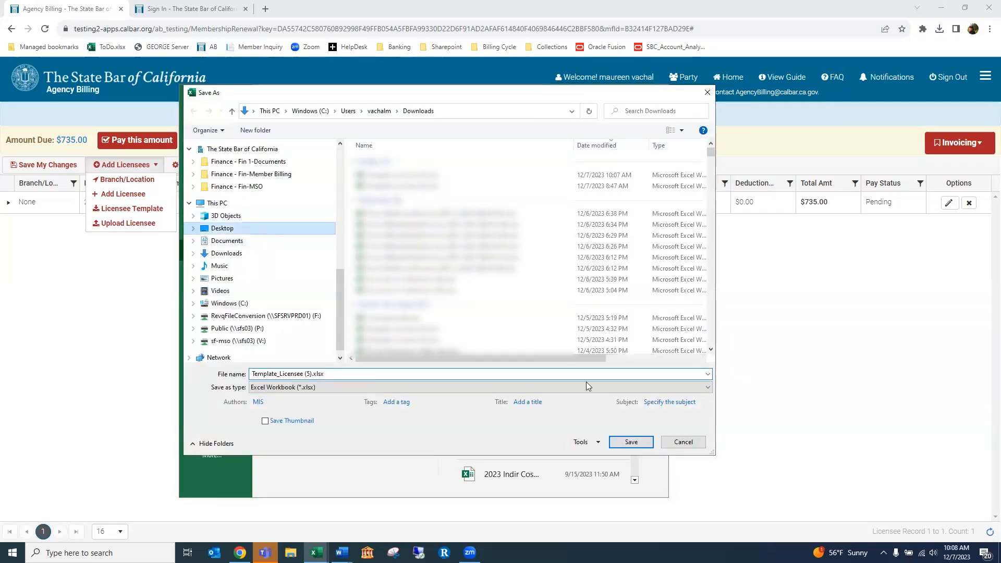
pyautogui.click(631, 442)
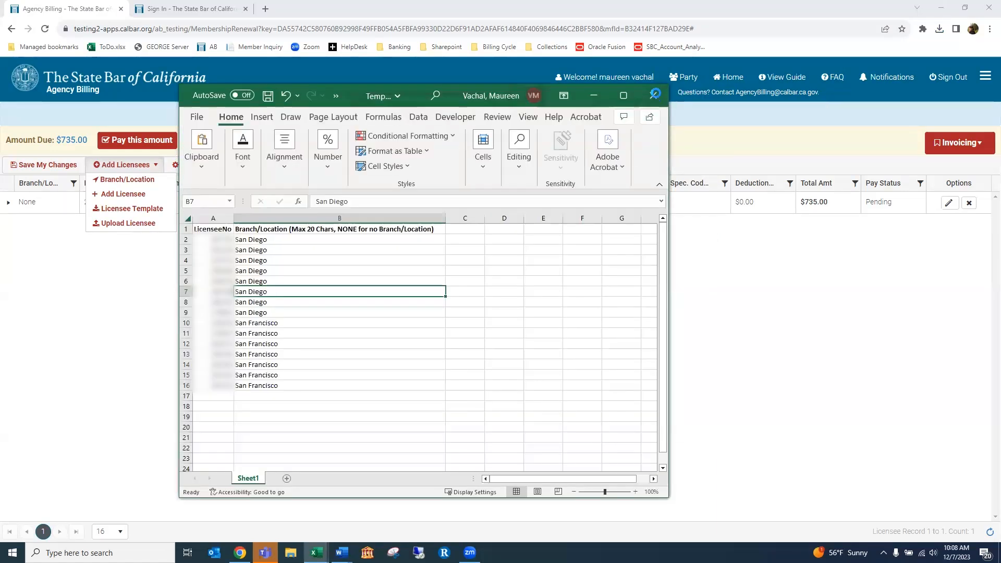
# Close Excel, upload Template_Licensee (5).xlsx and save the 16 licensees to the roster ($12,807.60 due)
pyautogui.click(653, 95)
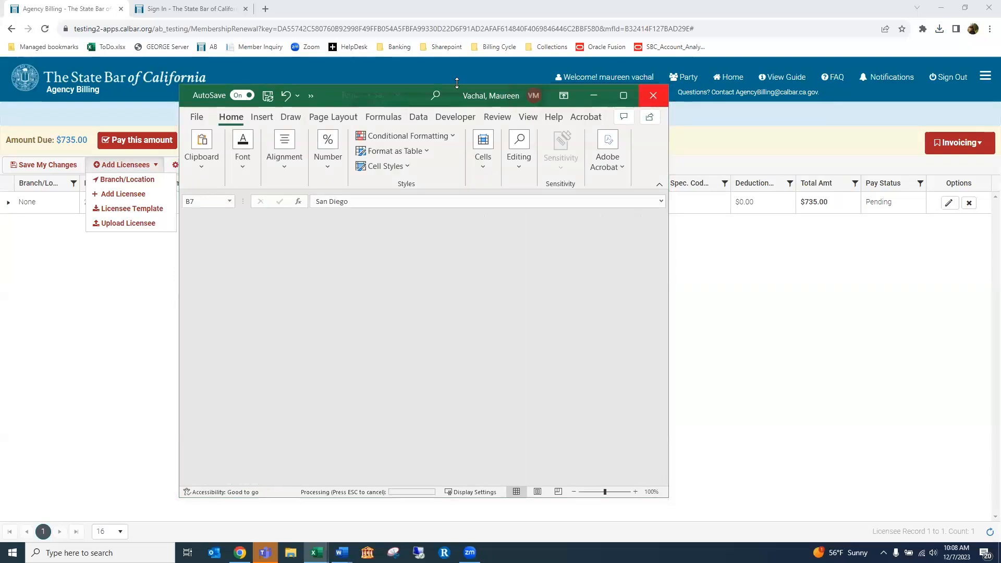
pyautogui.click(118, 223)
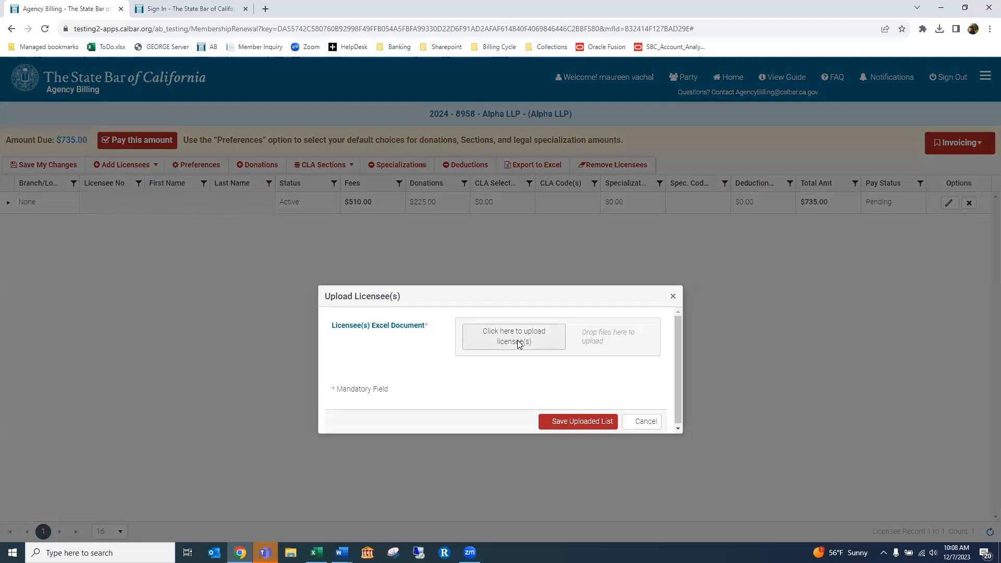
pyautogui.click(514, 340)
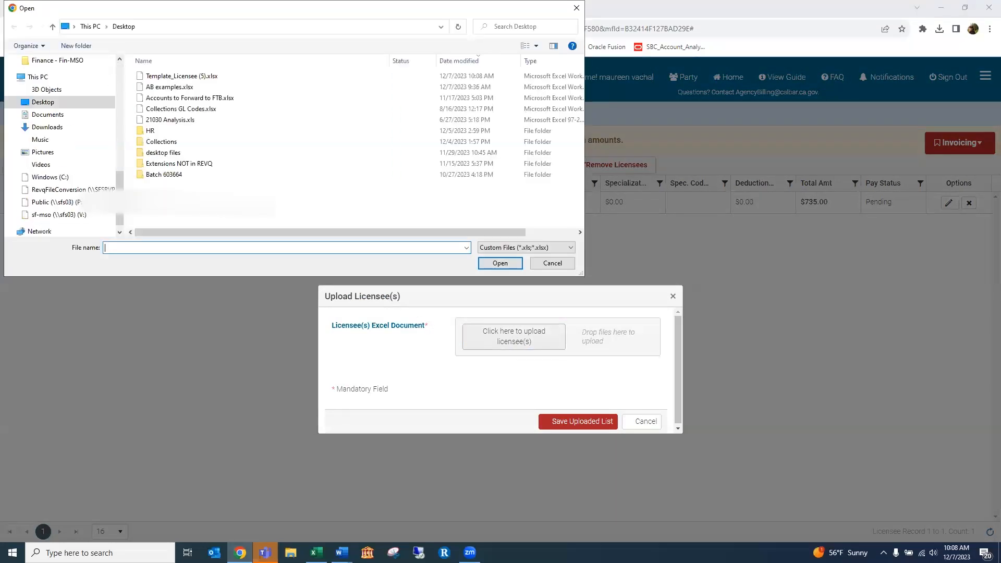
pyautogui.click(208, 76)
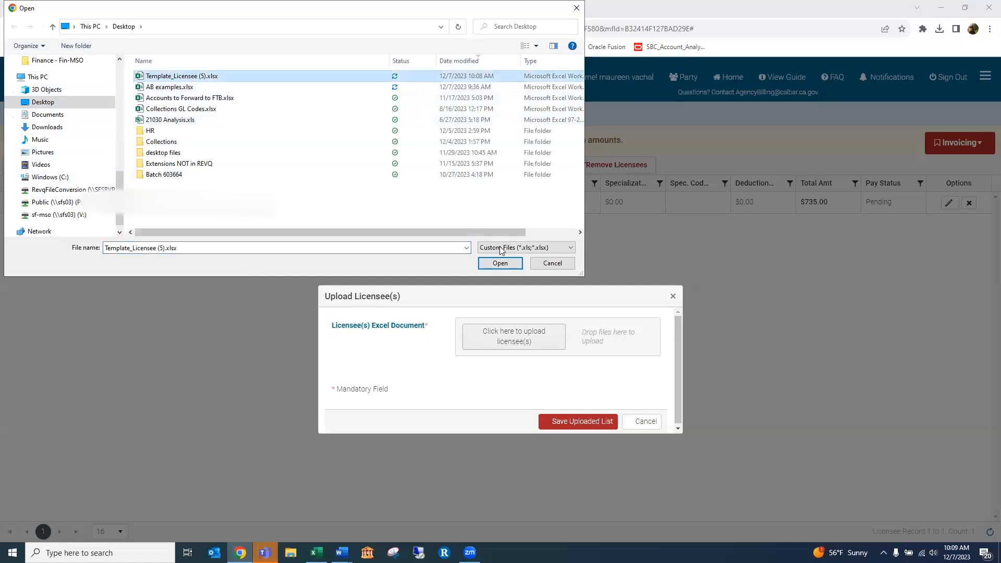
pyautogui.click(493, 264)
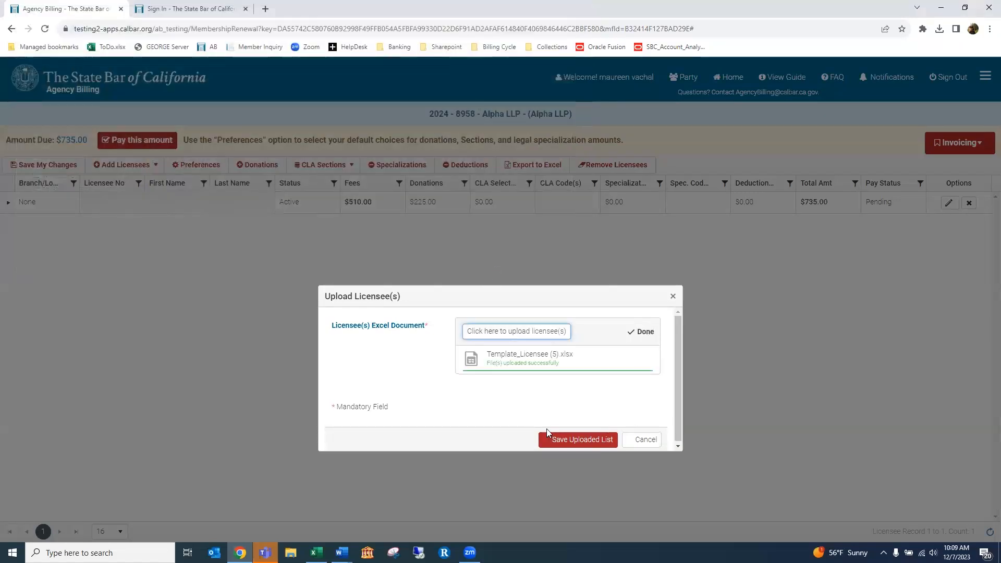
pyautogui.click(573, 440)
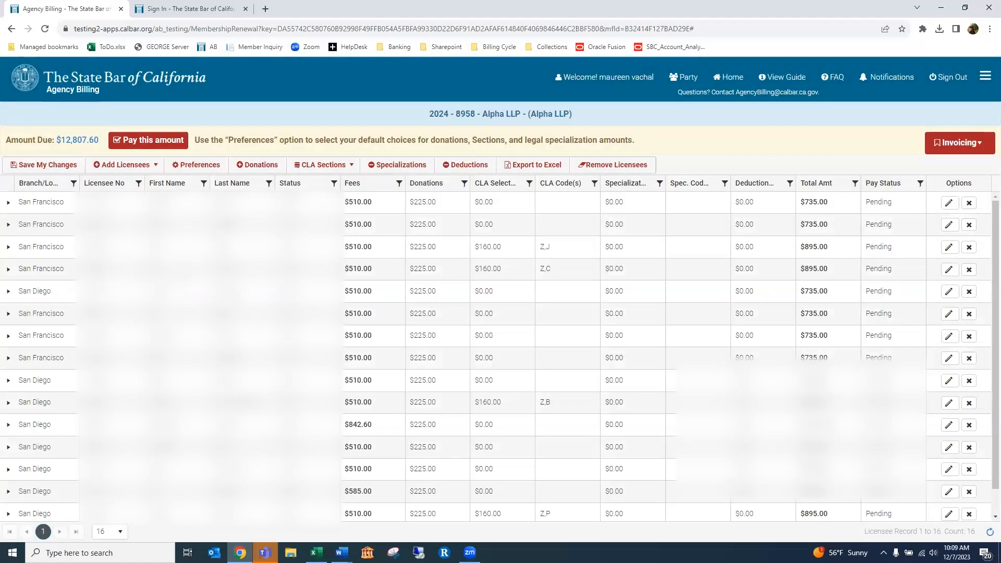
pyautogui.scroll(-1, 500, 356)
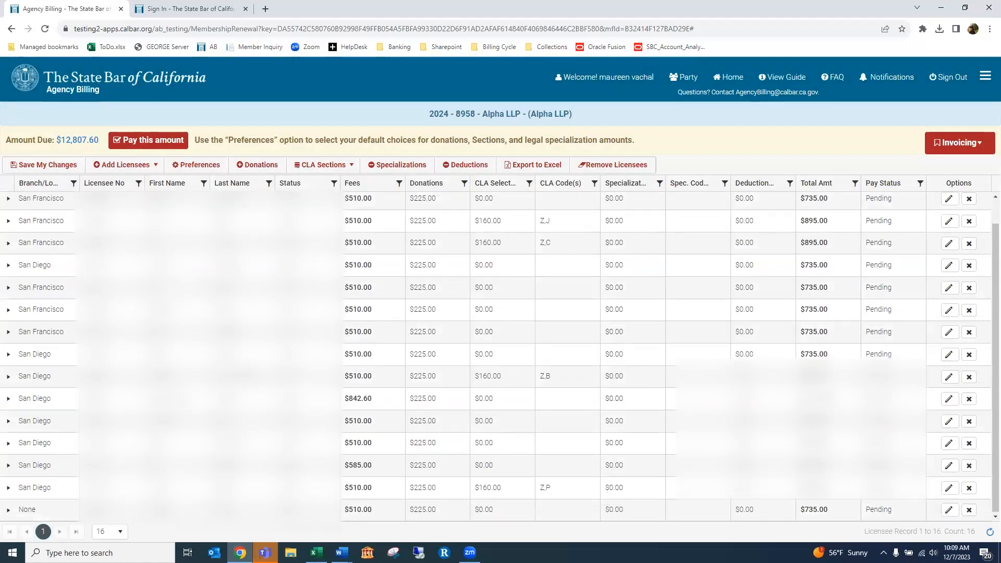
# Show 20 licensee records per page and sort the roster by Licensee No
pyautogui.scroll(1, 499, 356)
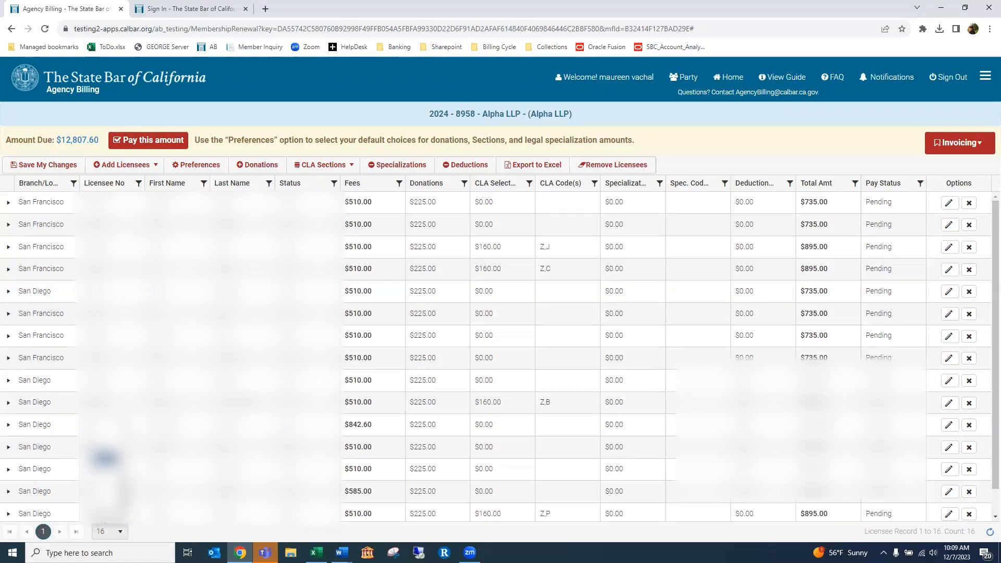
pyautogui.click(104, 458)
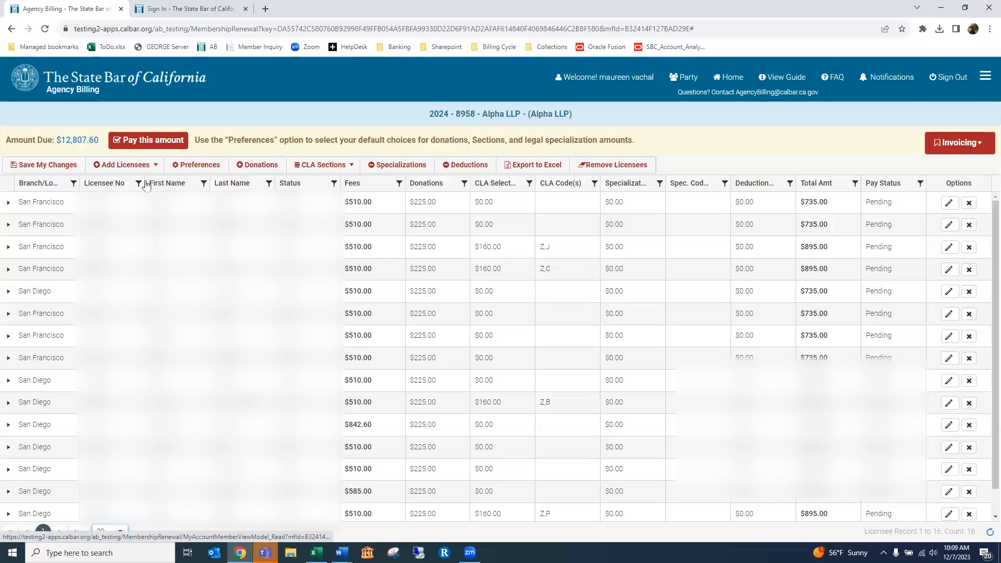
pyautogui.click(108, 183)
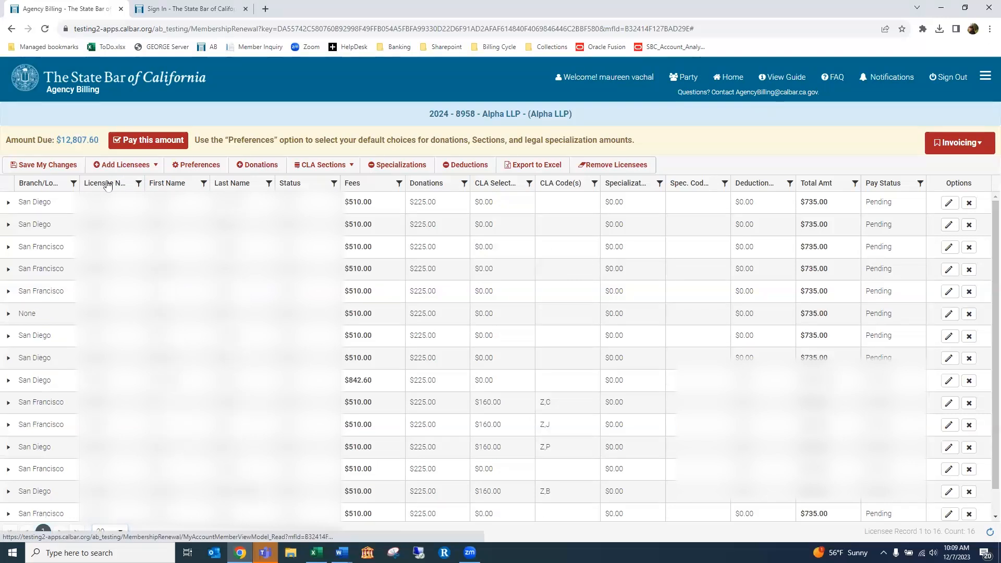
# Sort Licensee No descending, filter Branch/Location to San Diego, then clear the filter
pyautogui.click(108, 185)
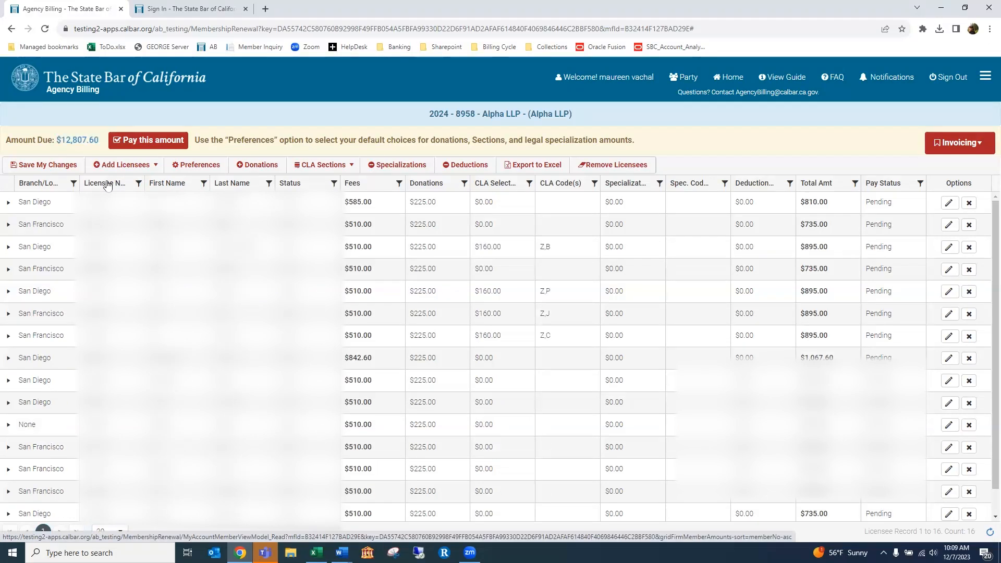
pyautogui.click(73, 183)
pyautogui.click(106, 233)
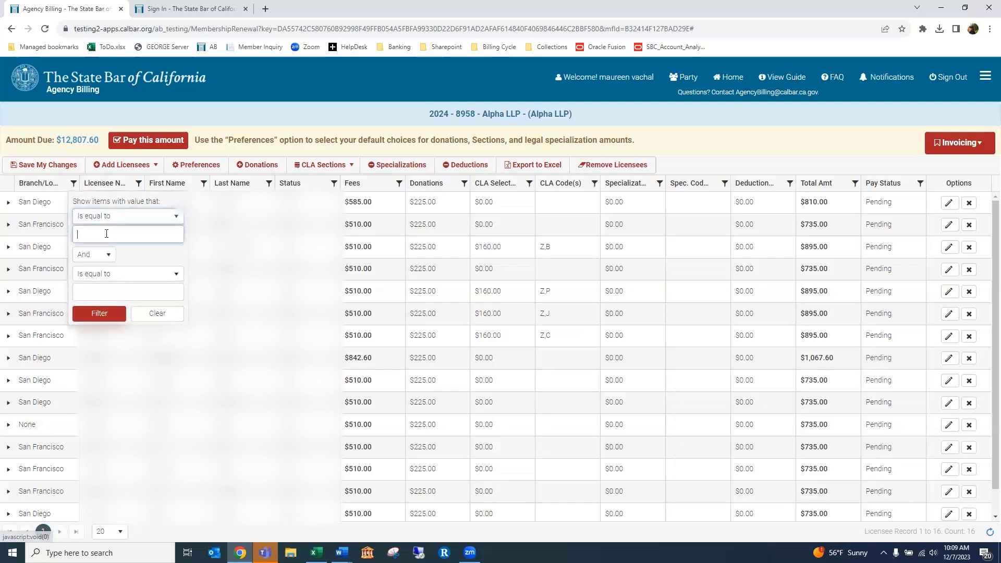
pyautogui.write('San Diego')
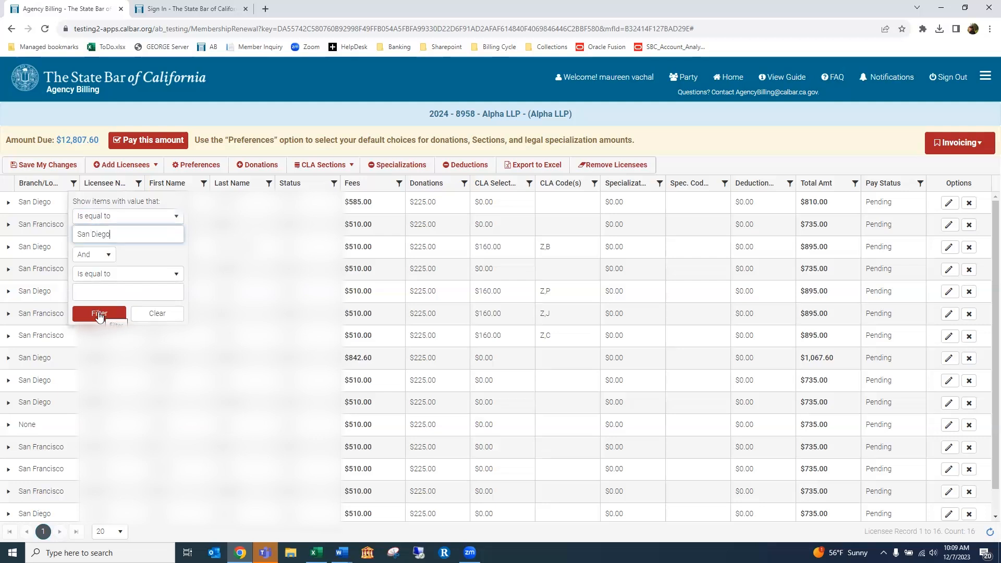
pyautogui.click(99, 315)
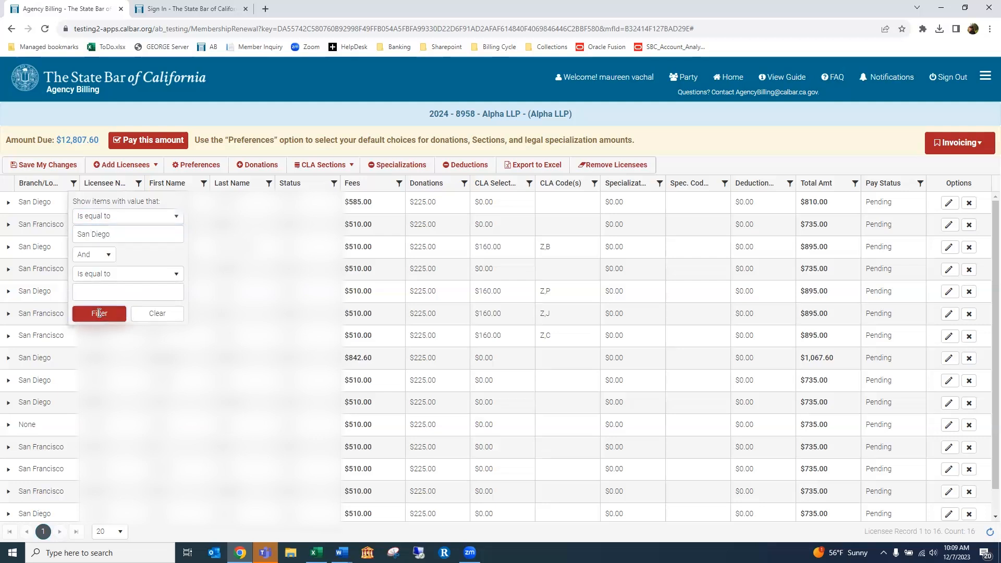
pyautogui.click(73, 185)
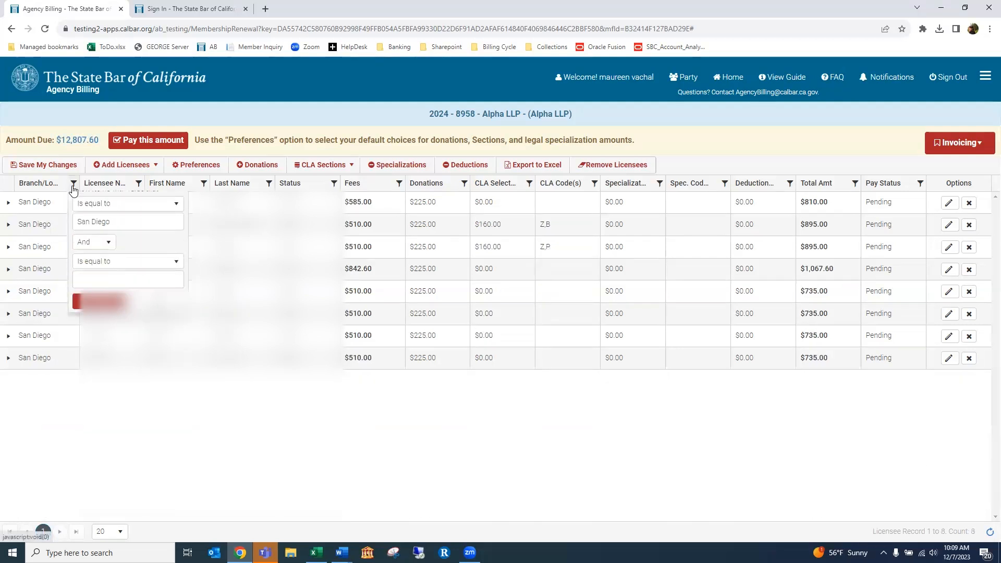
pyautogui.click(161, 314)
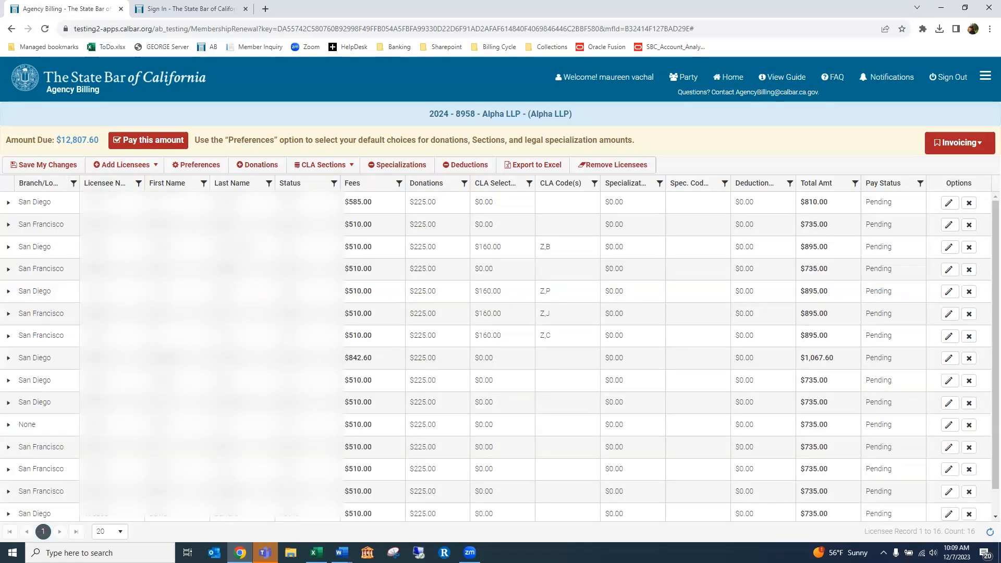
pyautogui.hotkey('alt', 'Tab')
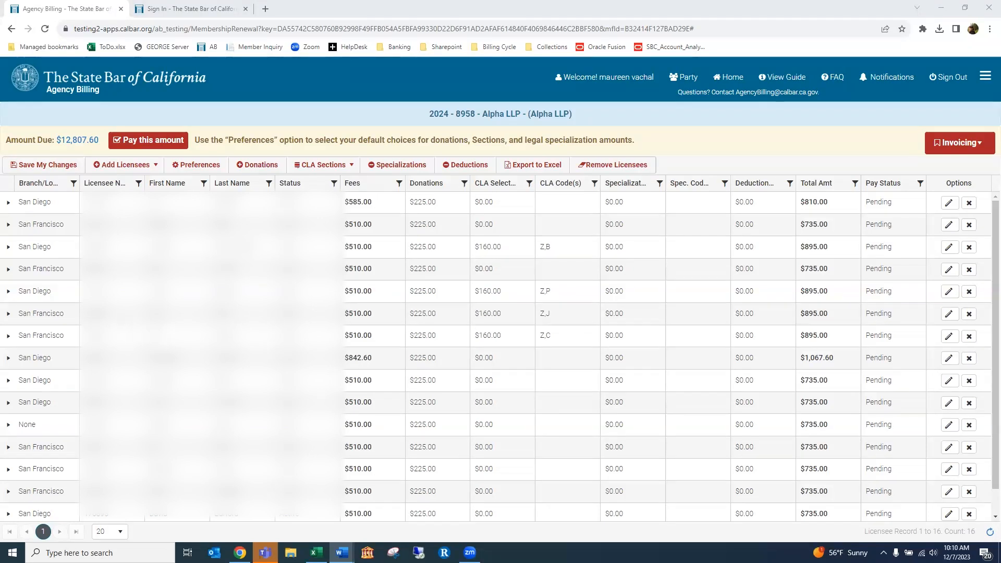
# Save My Changes on the Alpha LLP roster and scroll down the licensee grid
pyautogui.click(56, 166)
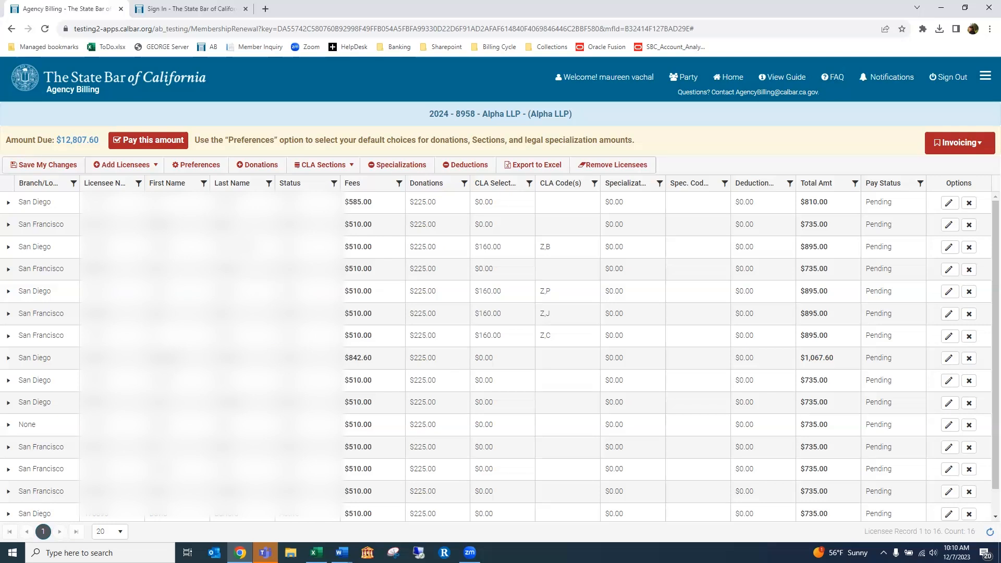
pyautogui.hotkey('alt', 'Tab')
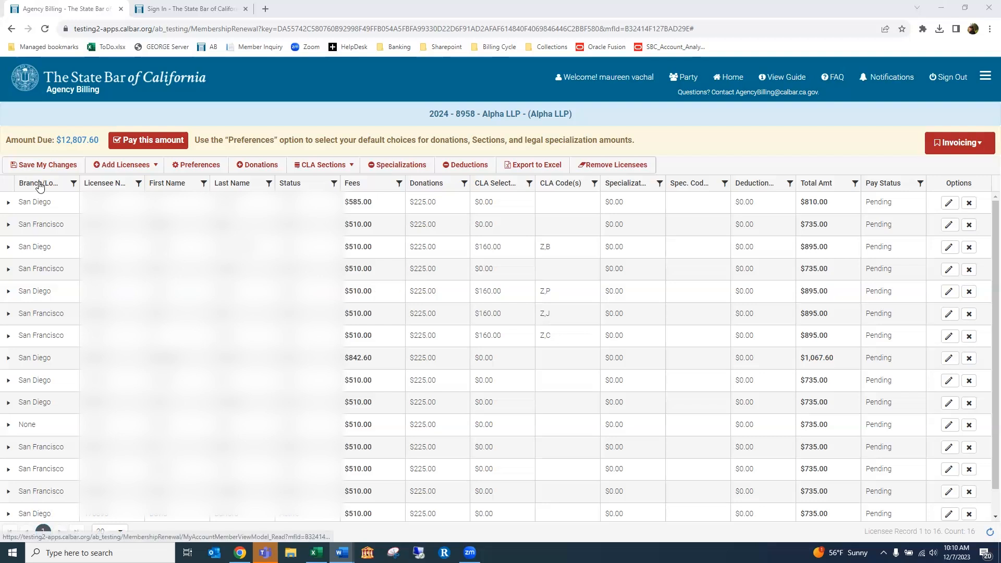
pyautogui.scroll(-1, 497, 357)
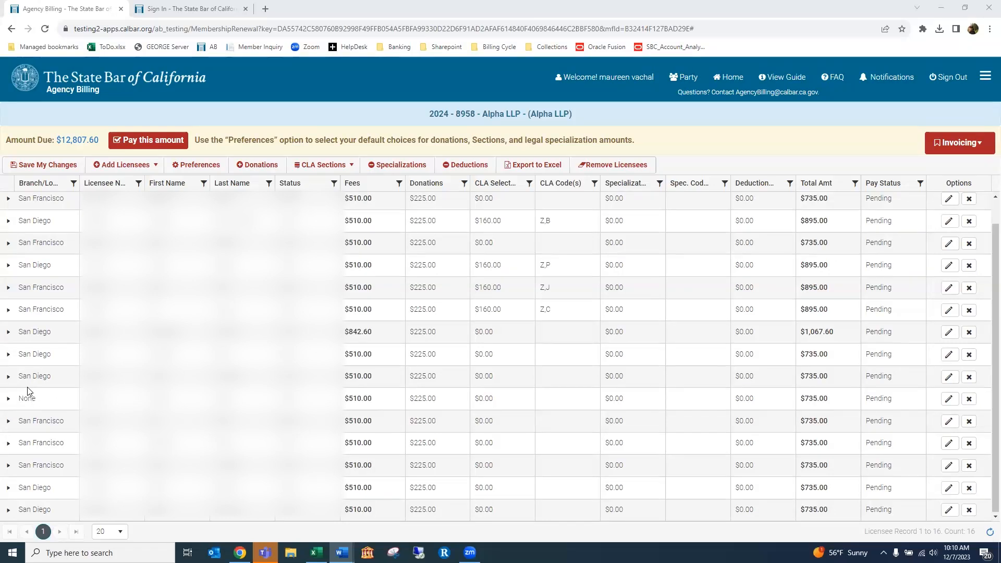
# Set the licensee whose branch is 'None' to San Diego and update it
pyautogui.click(948, 400)
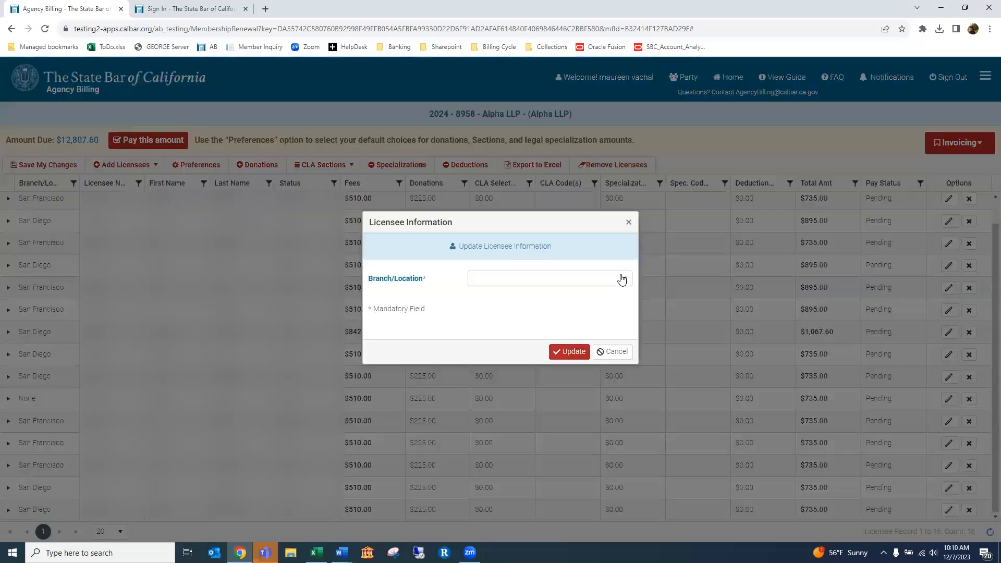
pyautogui.click(622, 280)
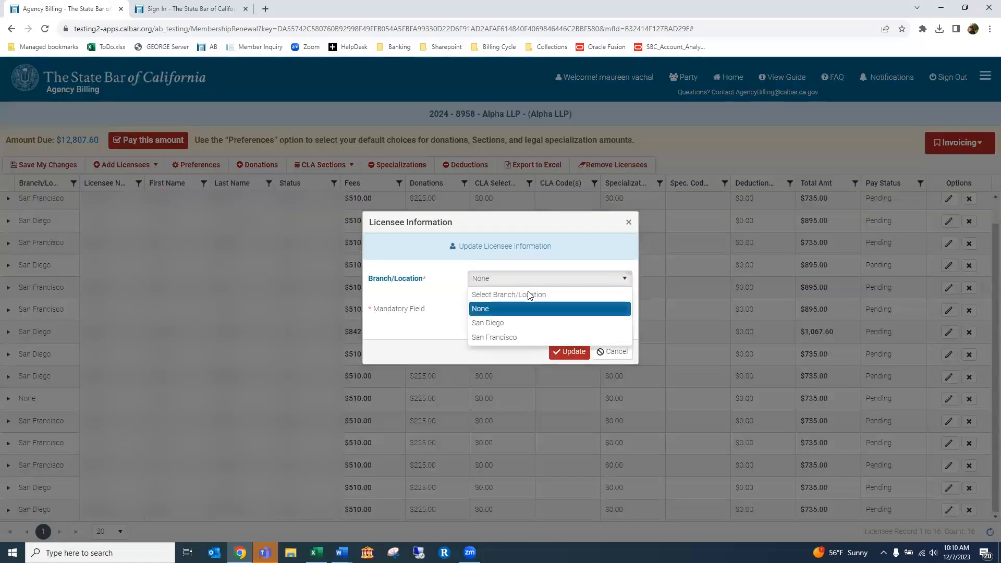
pyautogui.click(489, 323)
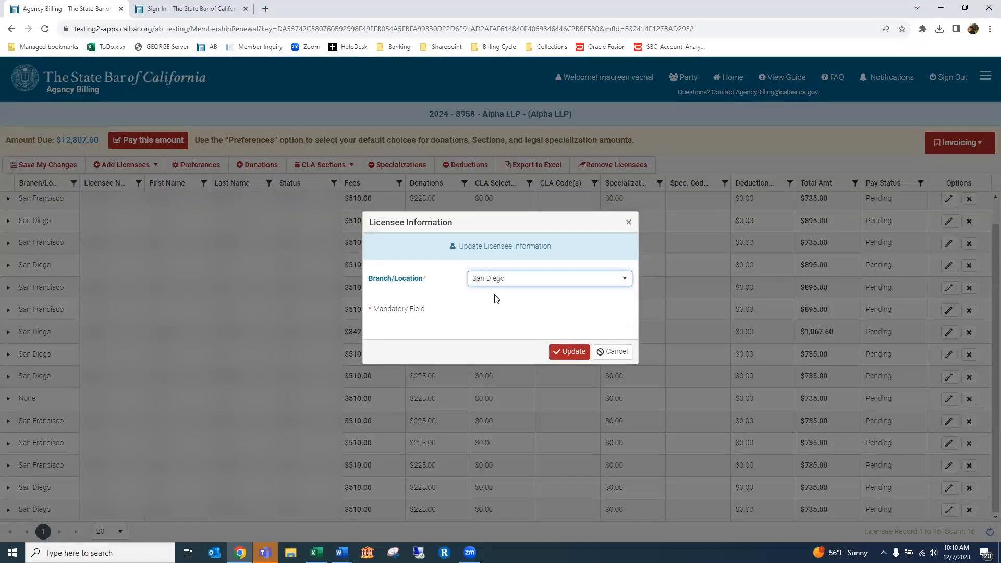
pyautogui.click(568, 351)
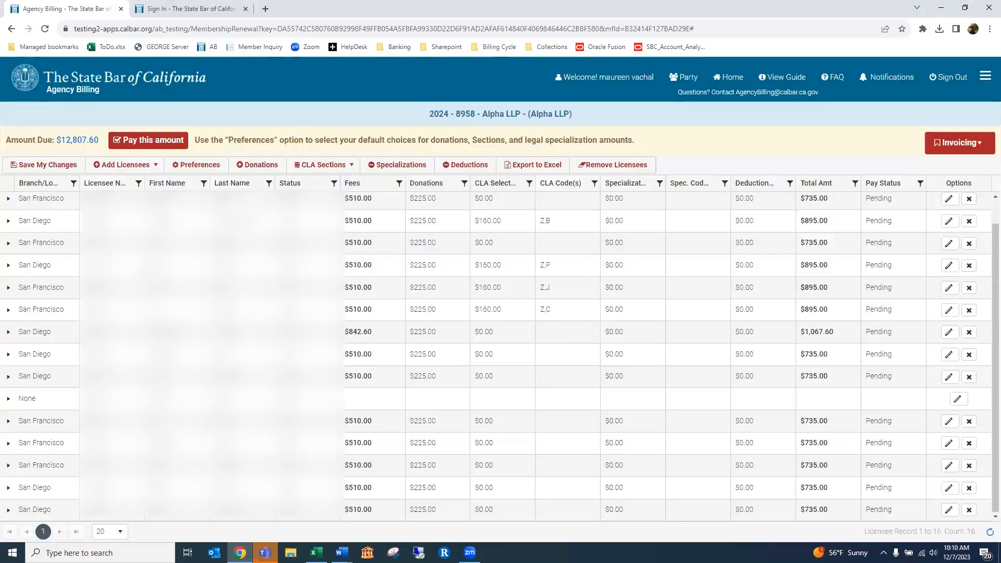
# Review the three-entry Branch/Location list, then close it
pyautogui.click(158, 167)
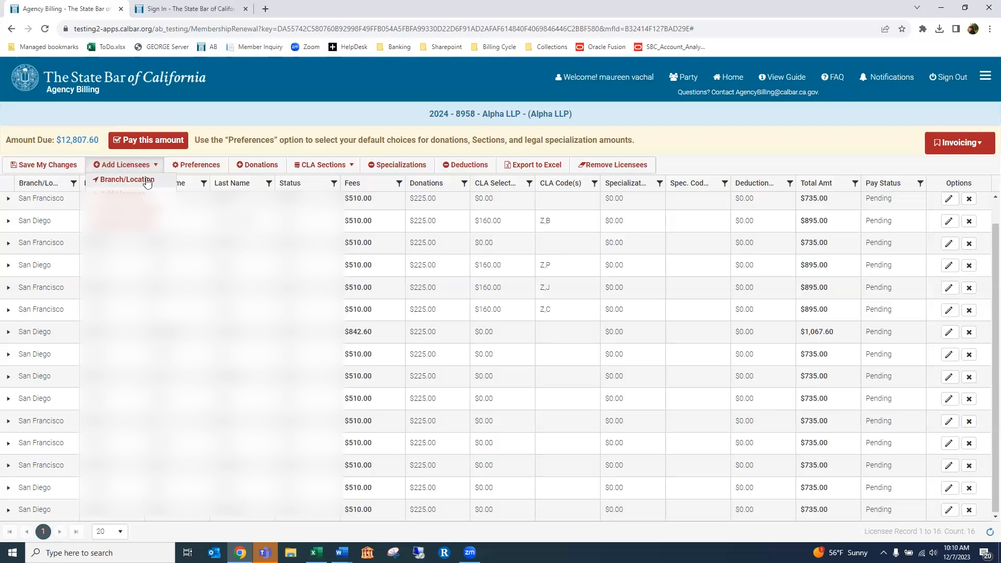
pyautogui.click(148, 179)
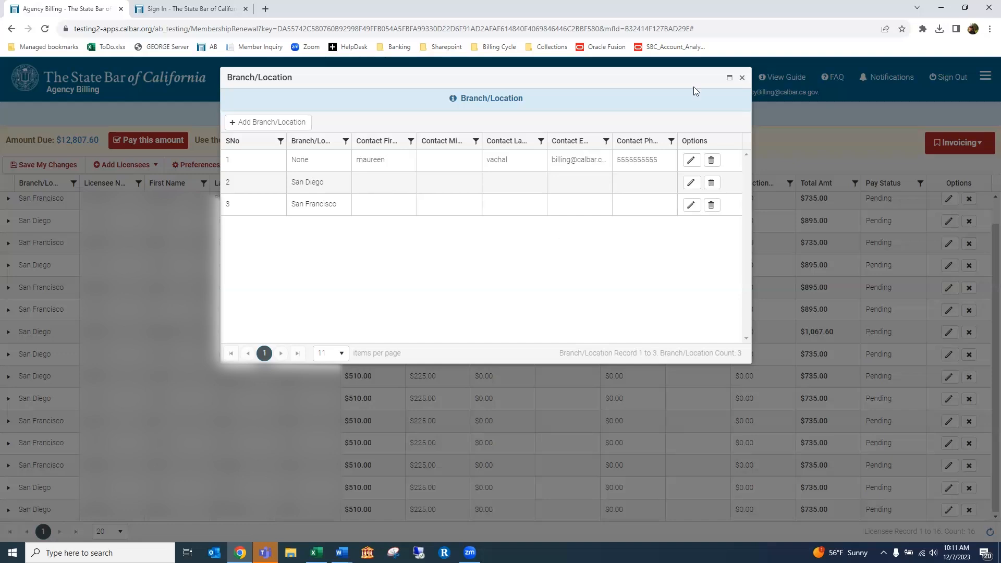
pyautogui.click(742, 79)
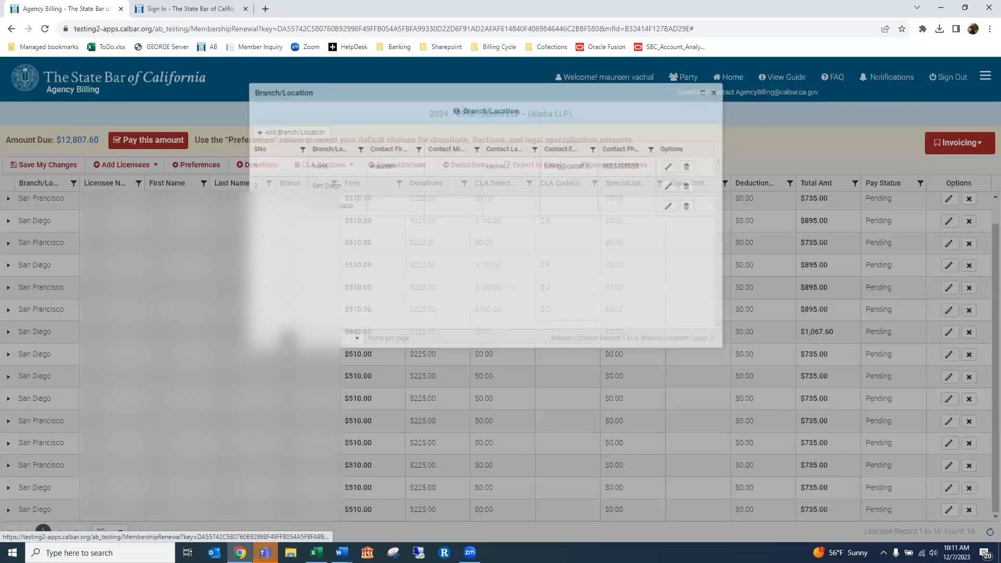
pyautogui.hotkey('alt', 'Tab')
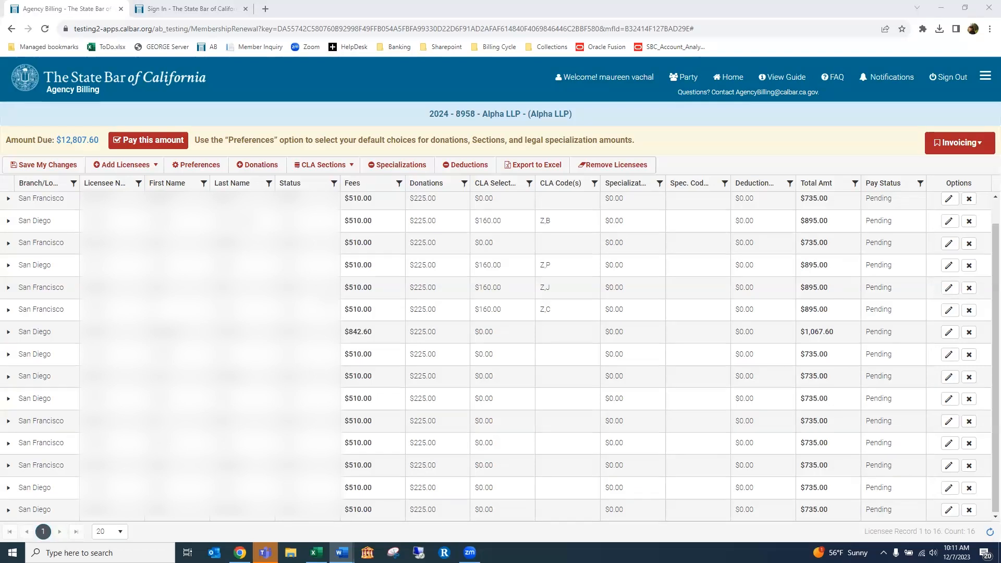
pyautogui.scroll(1, 343, 298)
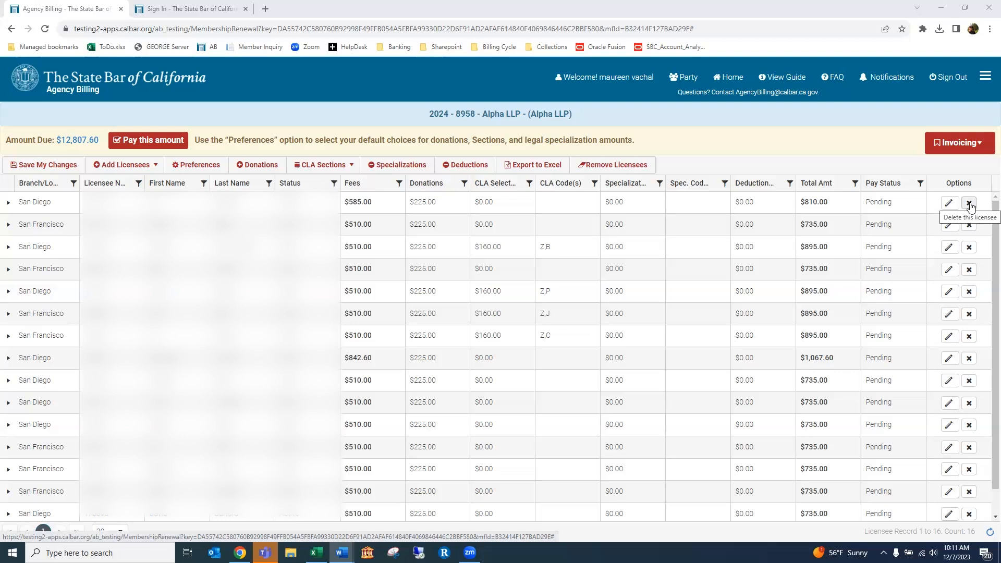
pyautogui.click(610, 166)
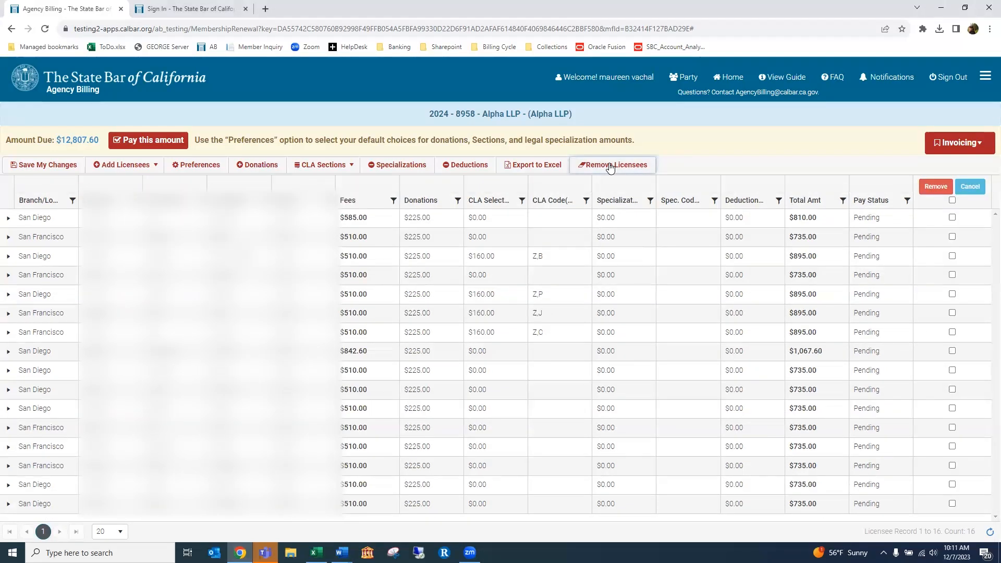
pyautogui.click(952, 237)
pyautogui.click(952, 294)
pyautogui.click(952, 332)
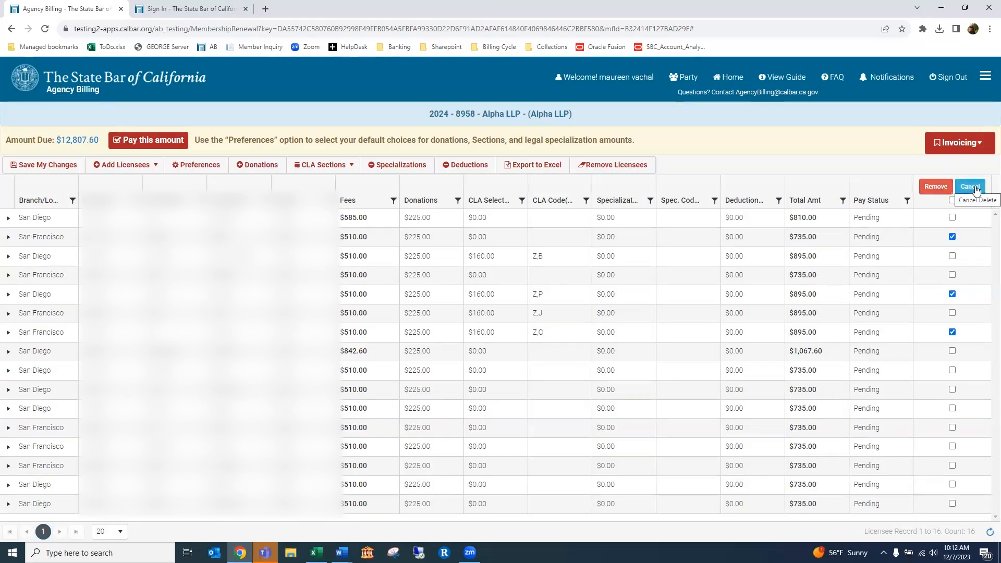
pyautogui.click(932, 189)
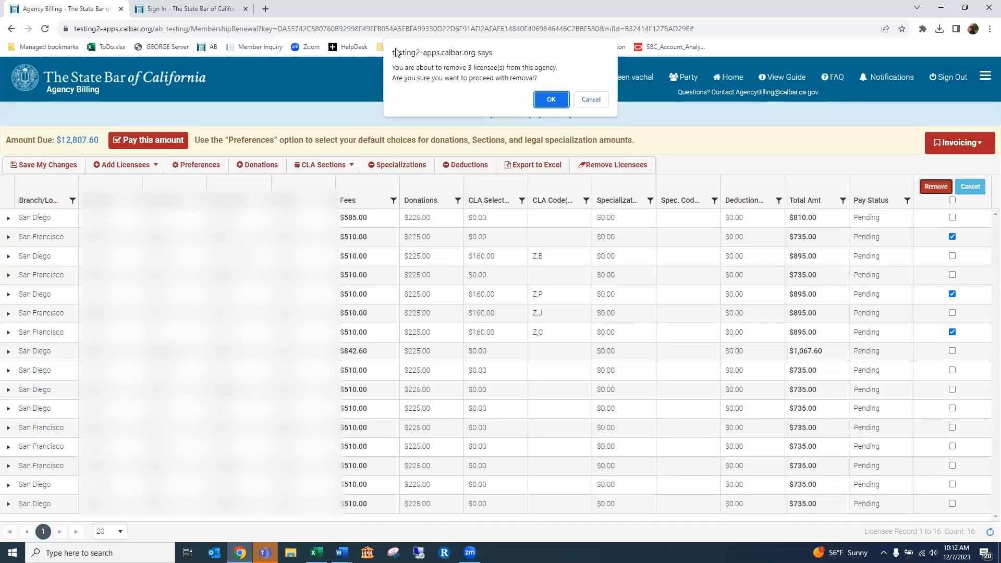
pyautogui.click(591, 100)
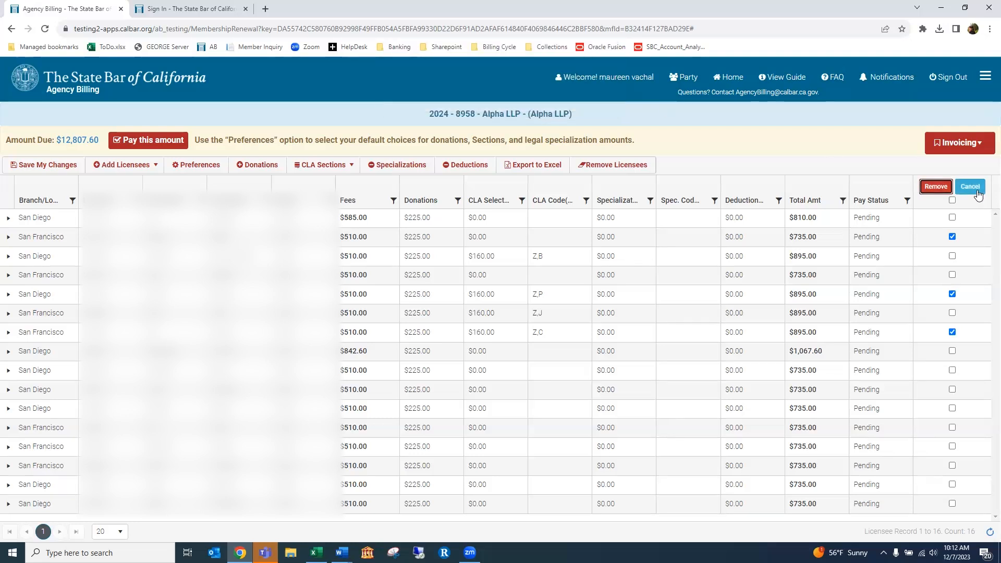
pyautogui.click(969, 186)
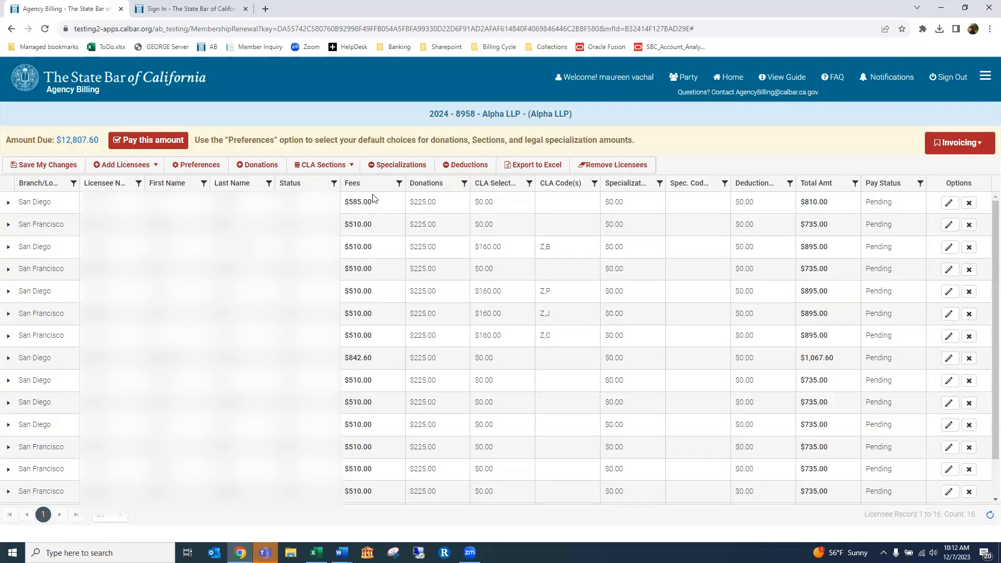
pyautogui.click(8, 204)
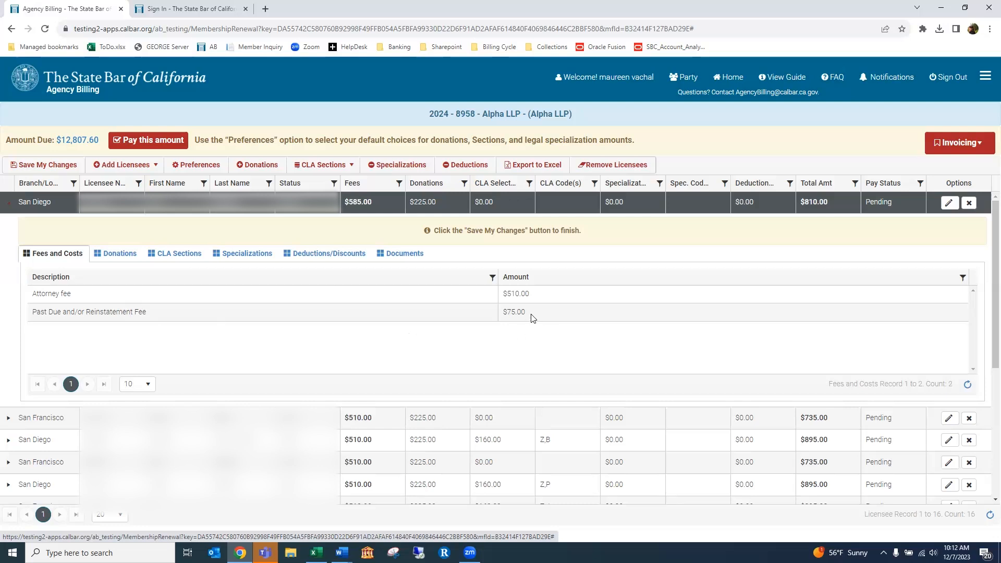
pyautogui.click(9, 203)
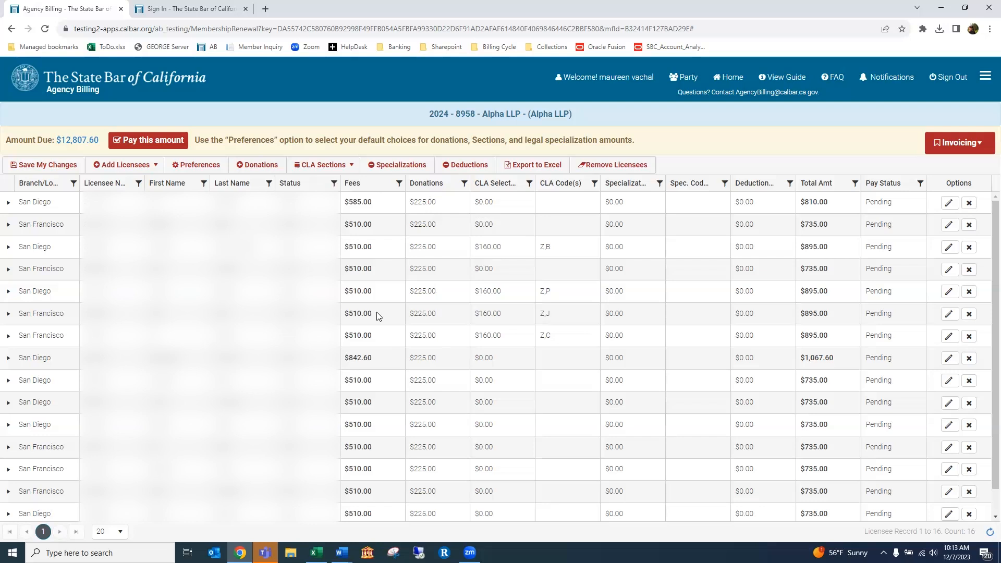
pyautogui.click(184, 165)
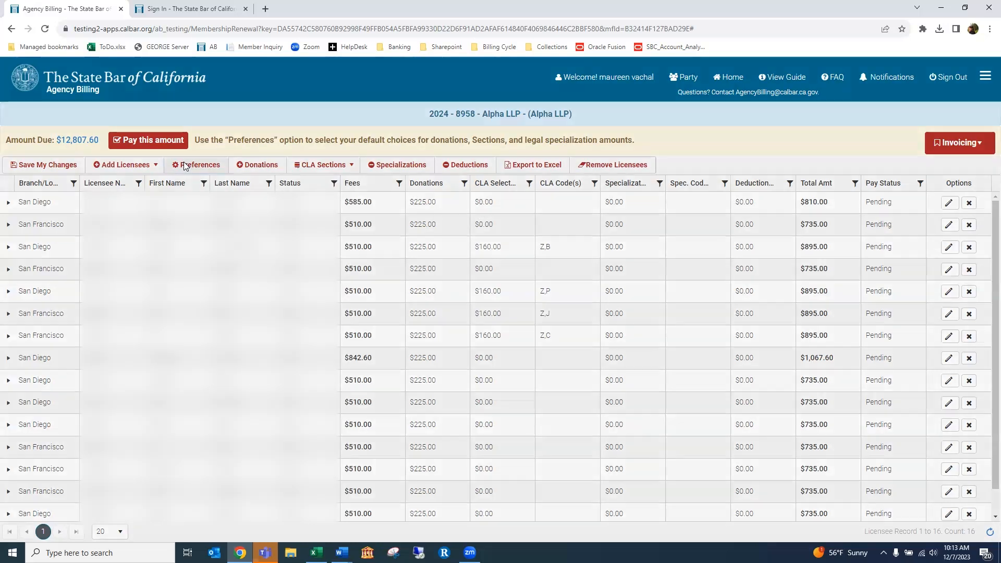
pyautogui.click(381, 231)
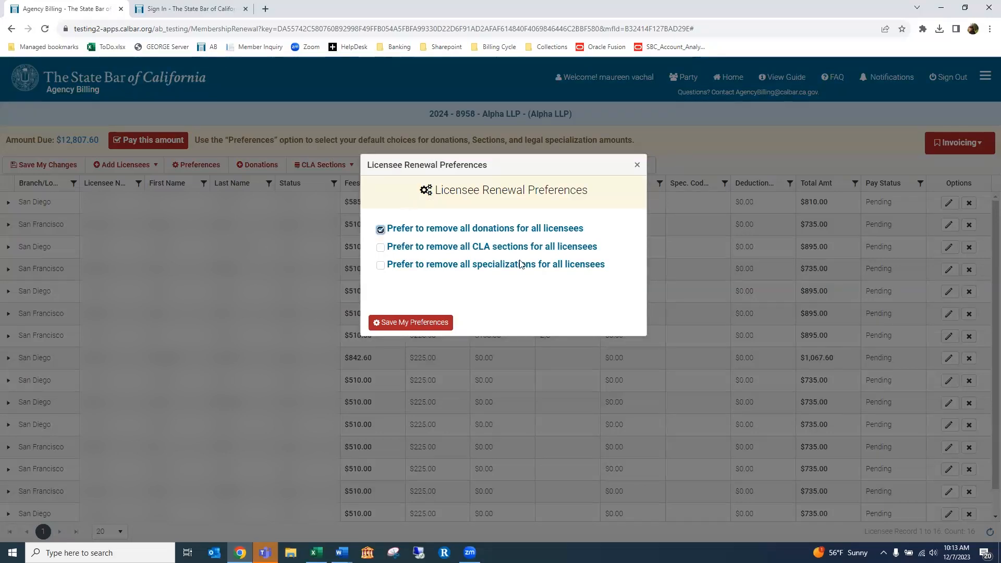
pyautogui.click(412, 323)
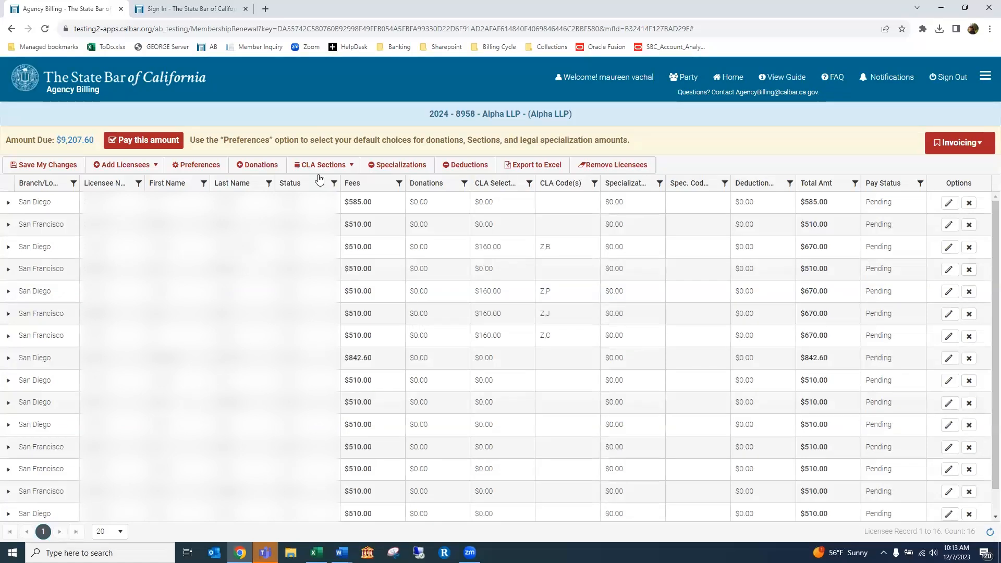
# Apply a $100.00 Access to Justice donation to all licensees, then reopen and close Donations
pyautogui.click(256, 166)
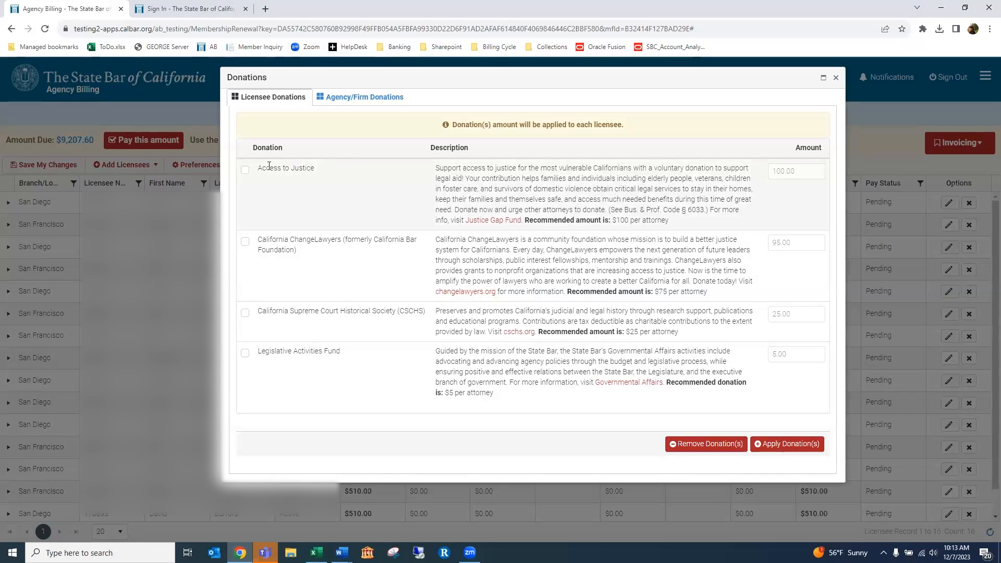
pyautogui.click(245, 171)
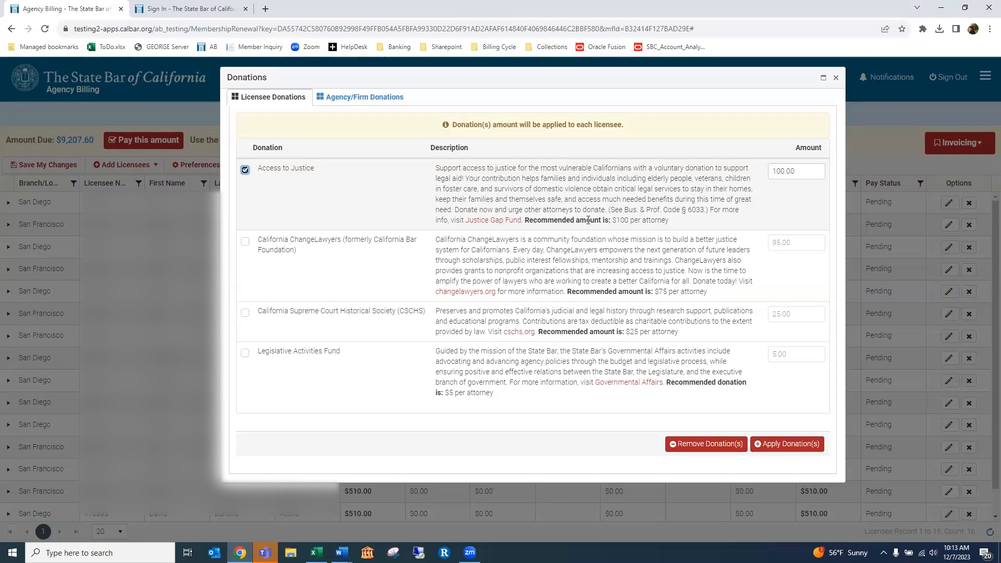
pyautogui.click(780, 172)
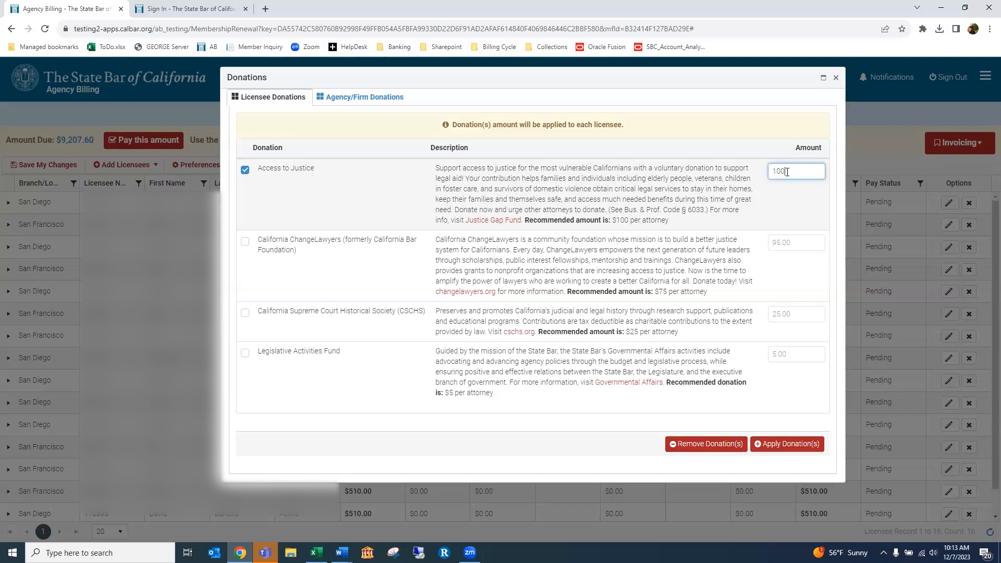
pyautogui.click(778, 445)
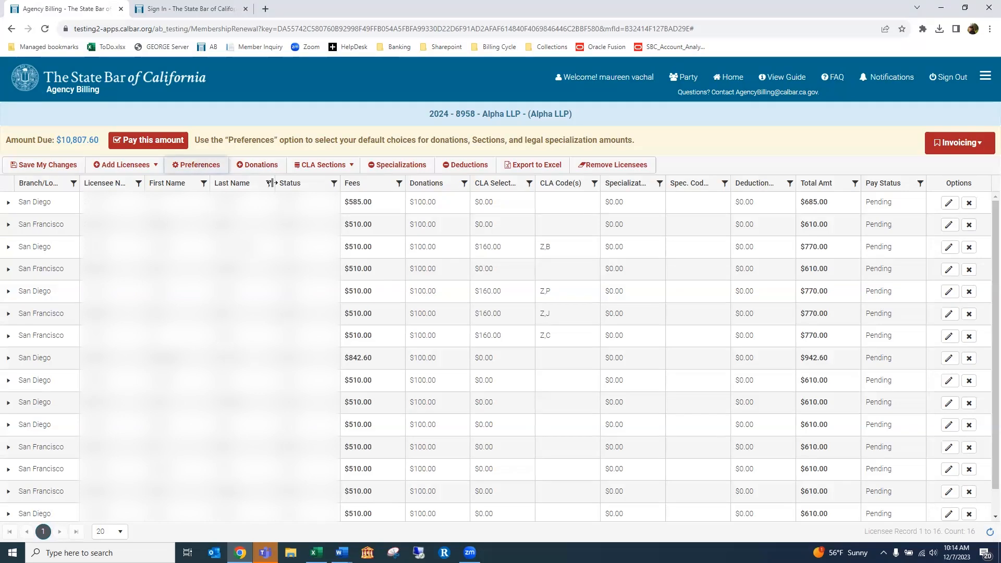
pyautogui.click(254, 161)
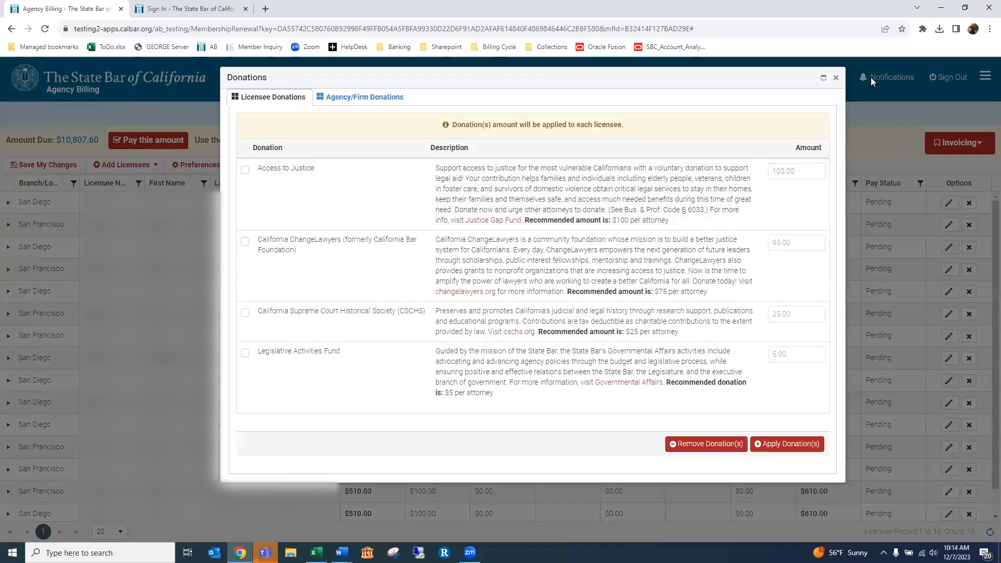
pyautogui.click(836, 78)
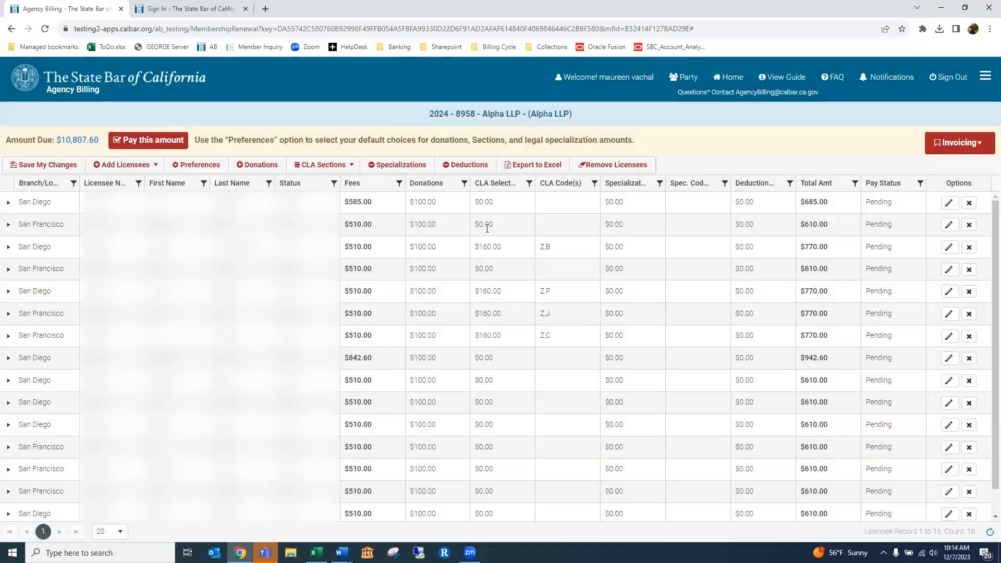
# Give the first San Diego licensee a $25 CSCHS donation, bringing the total to $10,732.60
pyautogui.click(8, 204)
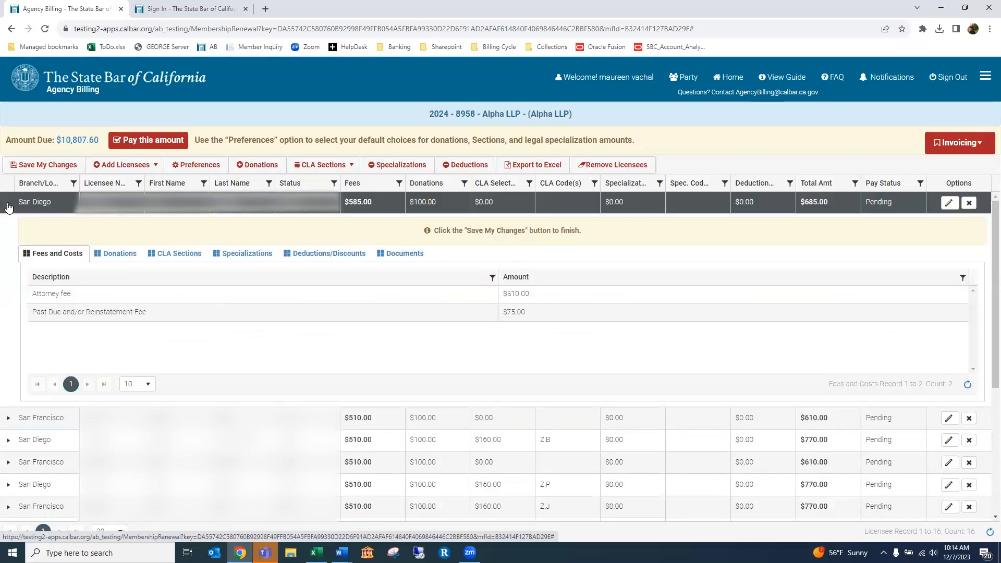
pyautogui.click(110, 259)
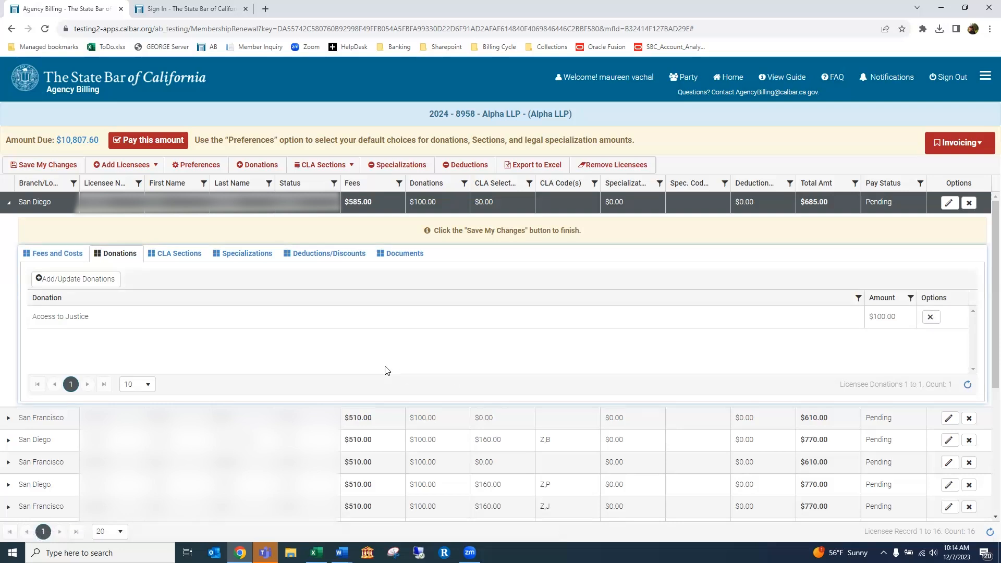
pyautogui.click(60, 279)
pyautogui.click(60, 279)
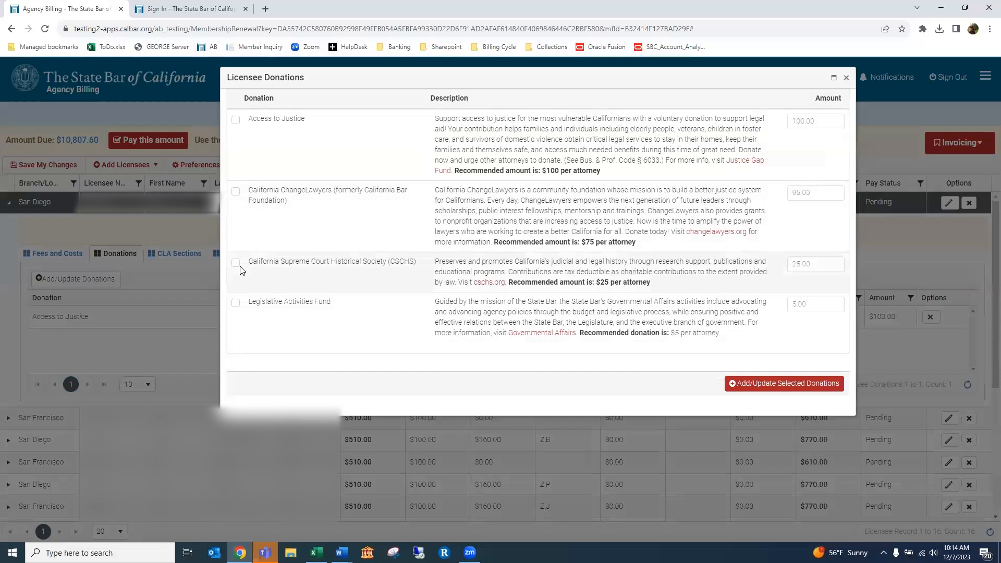
pyautogui.click(235, 262)
pyautogui.click(816, 263)
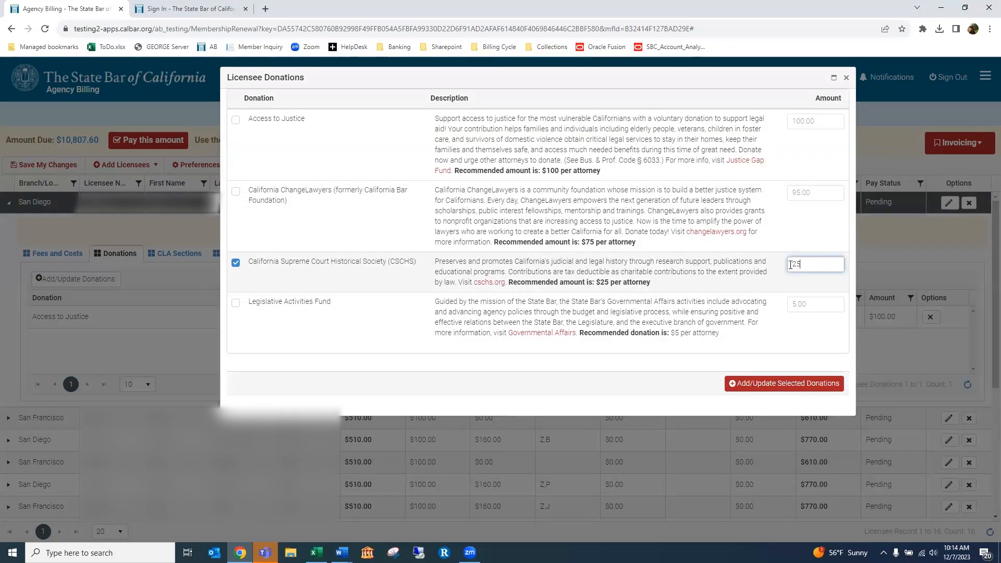
pyautogui.click(774, 385)
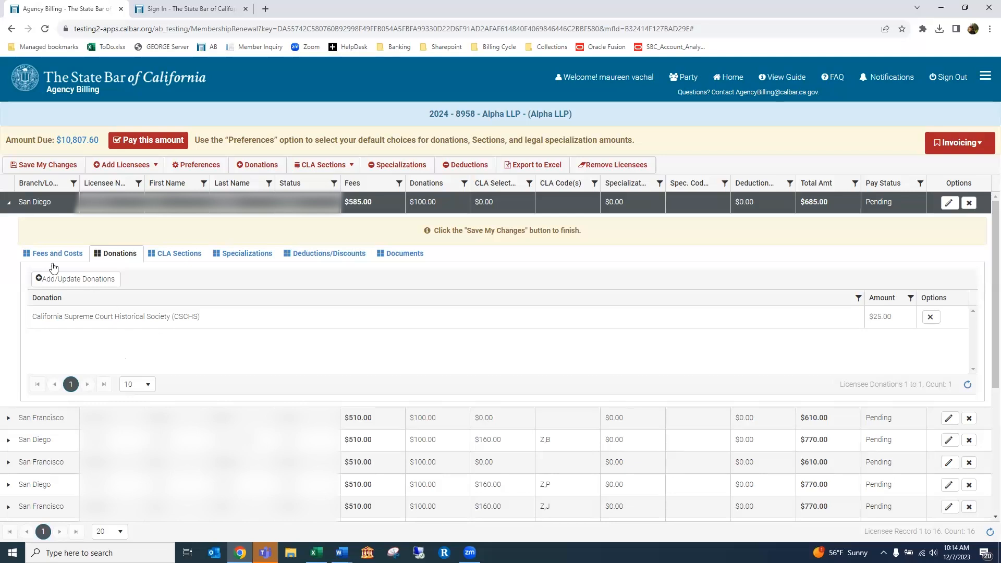
pyautogui.click(8, 203)
# Save the donation change so $10,732.60 is due, and widen the CLA Selections column
pyautogui.click(35, 167)
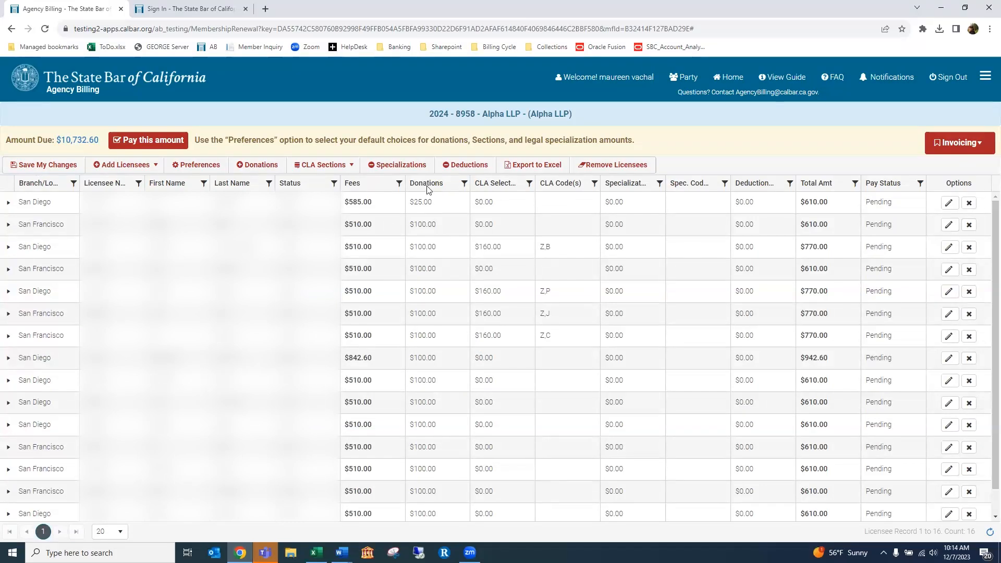
pyautogui.moveTo(534, 186); pyautogui.dragTo(552, 186)
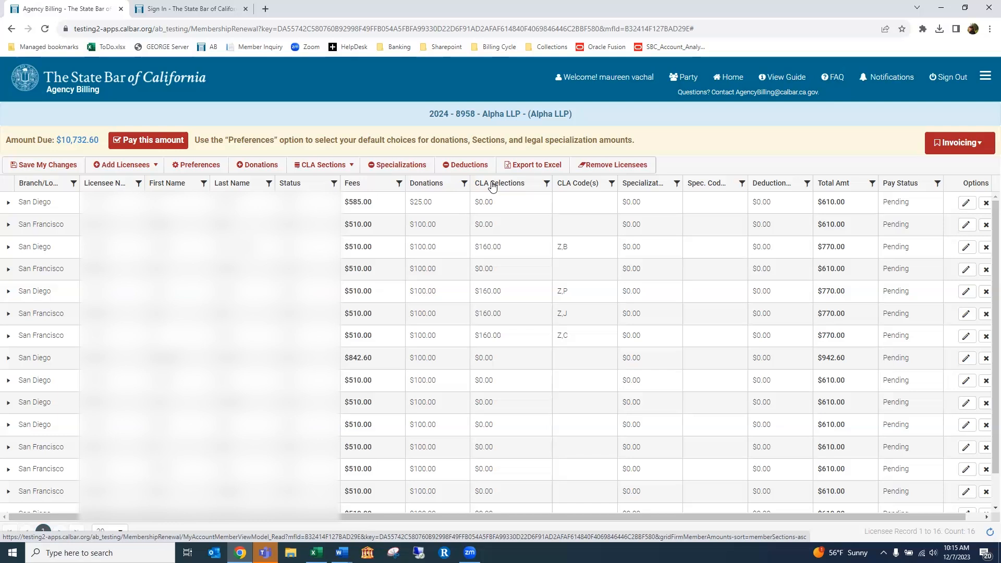
pyautogui.hotkey('alt', 'Tab')
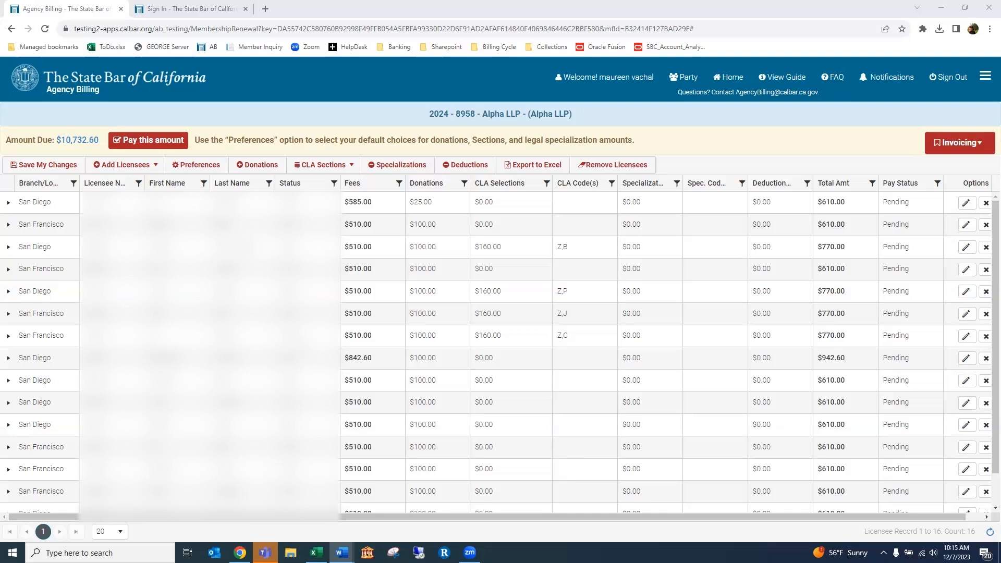
pyautogui.click(352, 167)
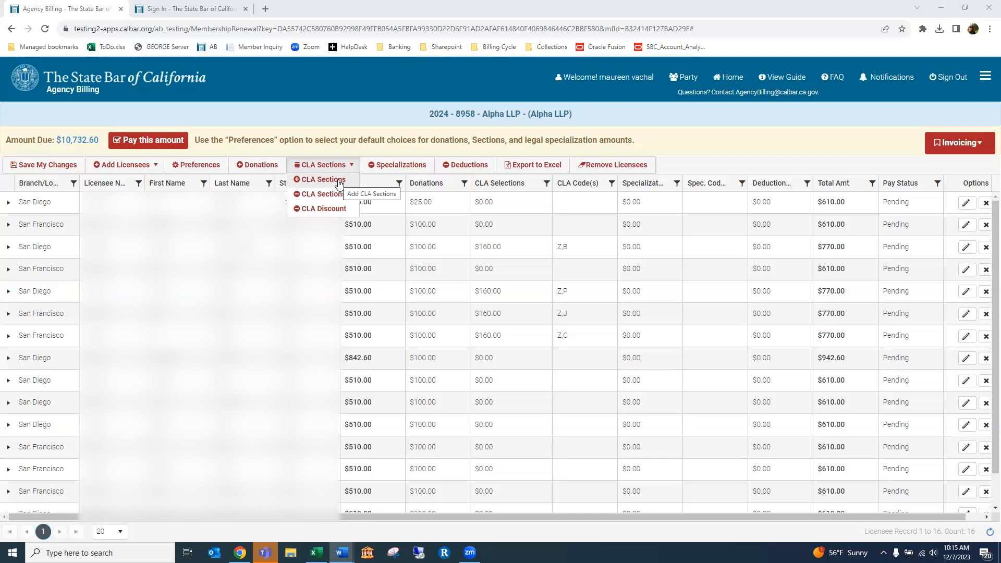
# Choose CLA Sections > Add and review which licensees hold CLA Membership
pyautogui.click(315, 181)
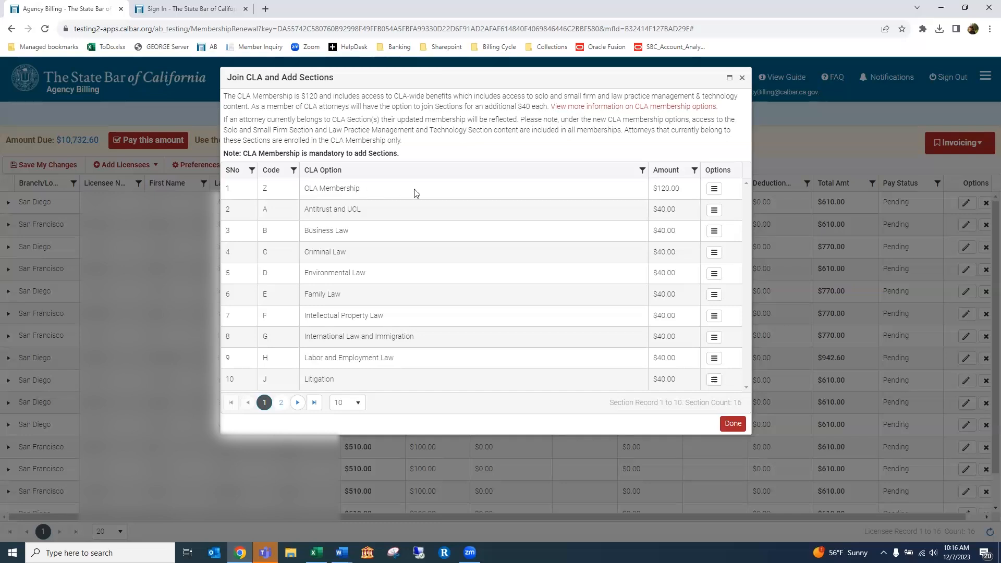
pyautogui.click(717, 193)
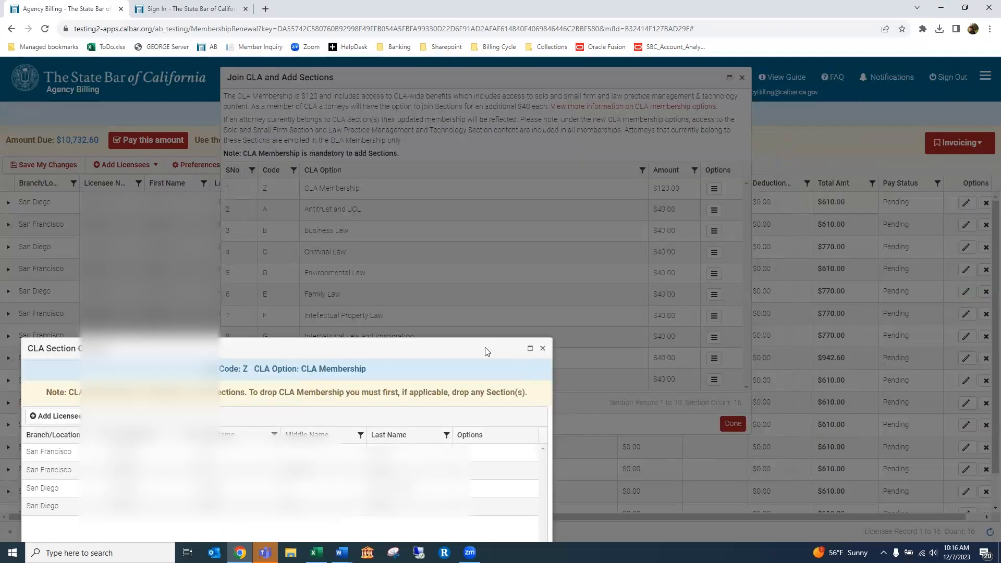
pyautogui.moveTo(486, 348); pyautogui.dragTo(667, 95)
pyautogui.click(710, 419)
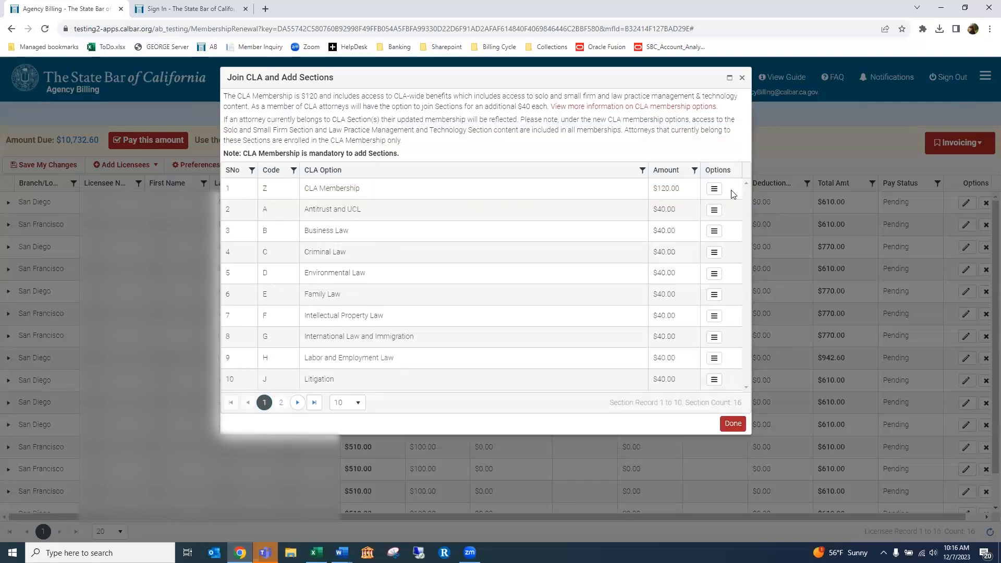
pyautogui.click(714, 190)
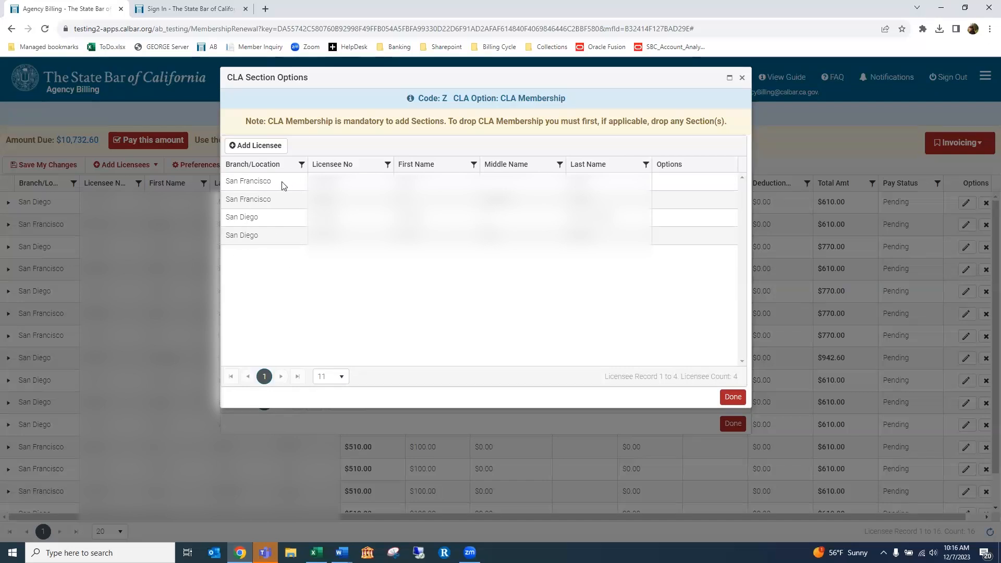
# Select the additional licensees and add them to the $120 CLA Membership
pyautogui.click(274, 148)
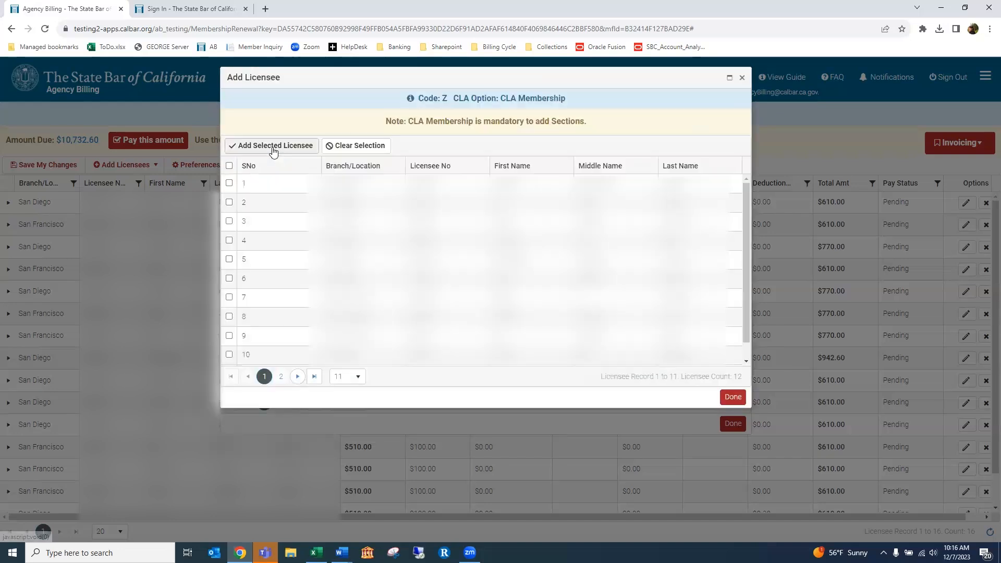
pyautogui.click(230, 222)
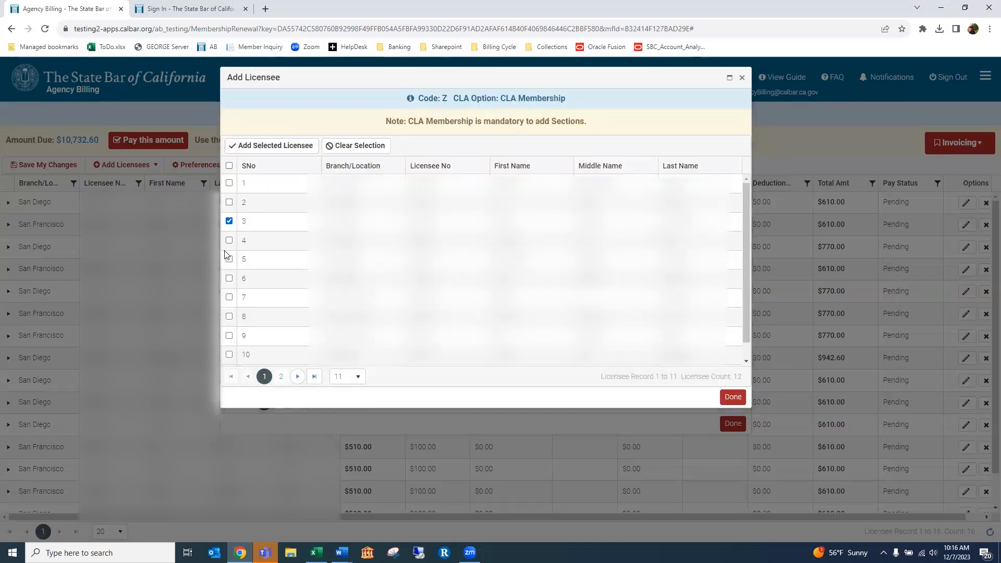
pyautogui.click(230, 259)
pyautogui.click(229, 297)
pyautogui.click(230, 166)
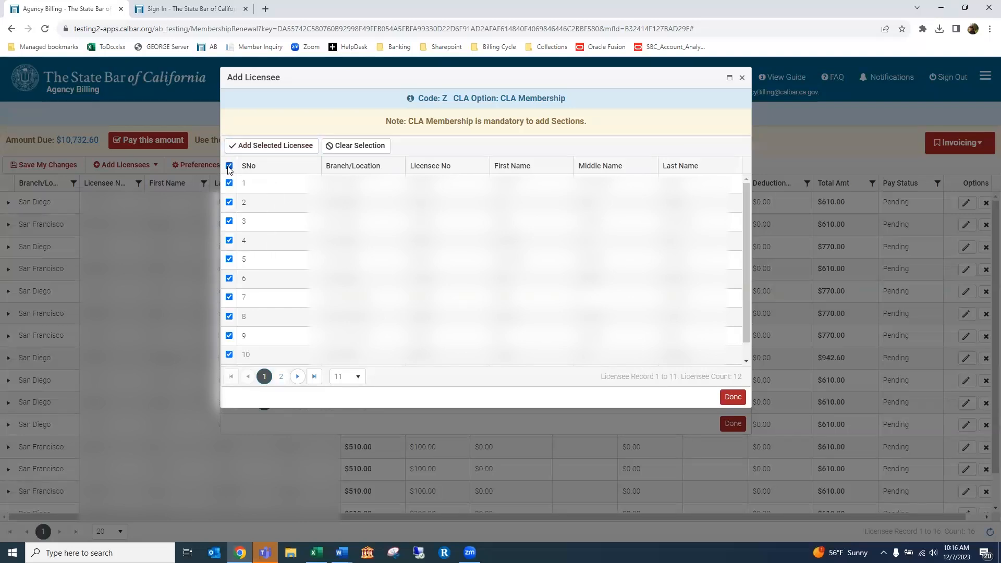
pyautogui.click(229, 166)
pyautogui.click(229, 202)
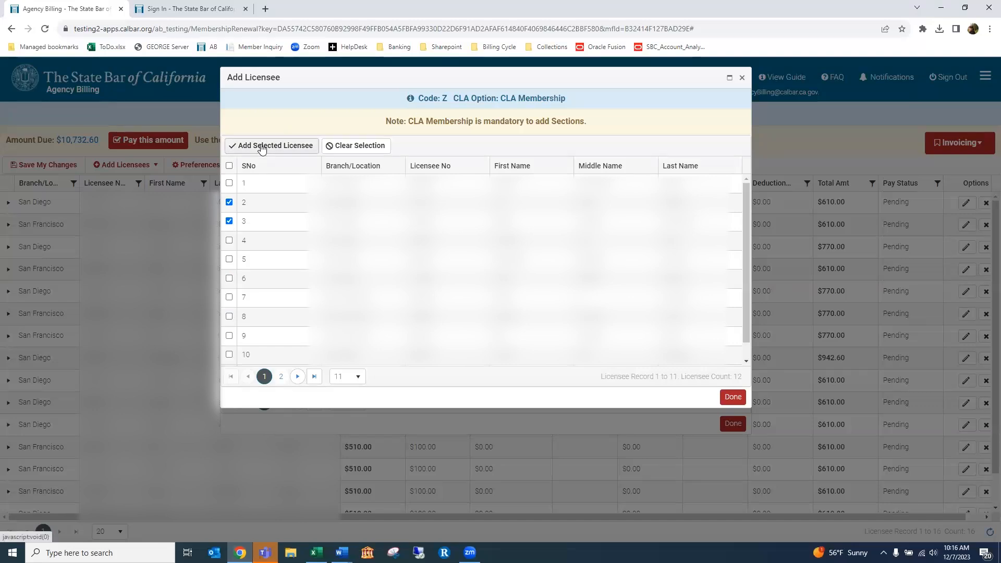
pyautogui.click(262, 148)
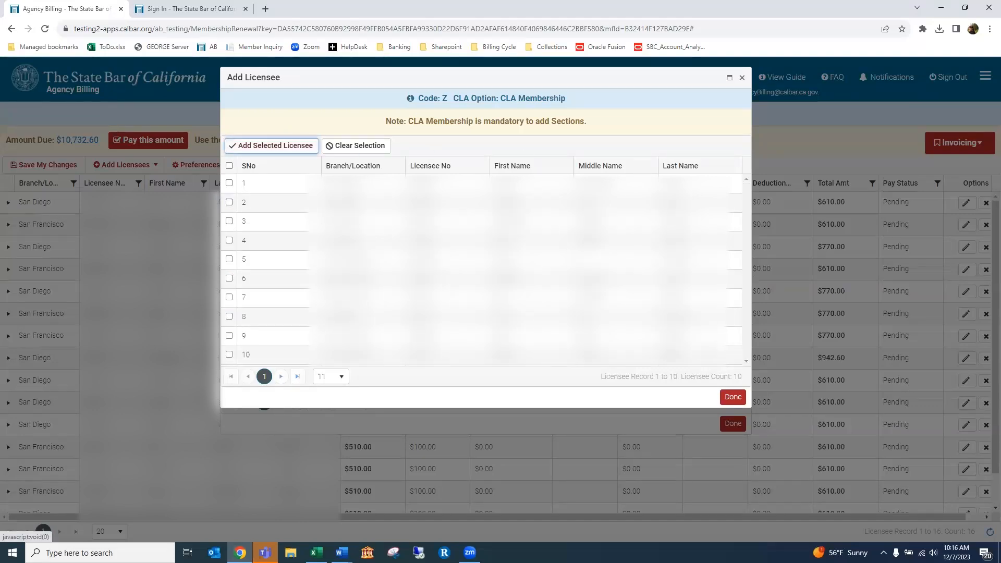
# Close the CLA dialogs and return to the roster, now $10,972.60 due
pyautogui.click(732, 397)
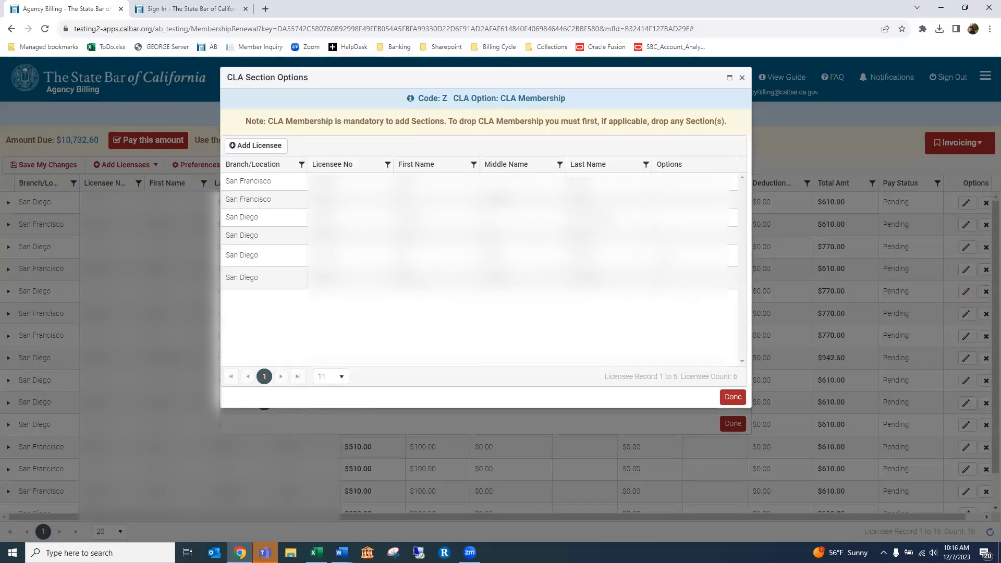
pyautogui.click(732, 397)
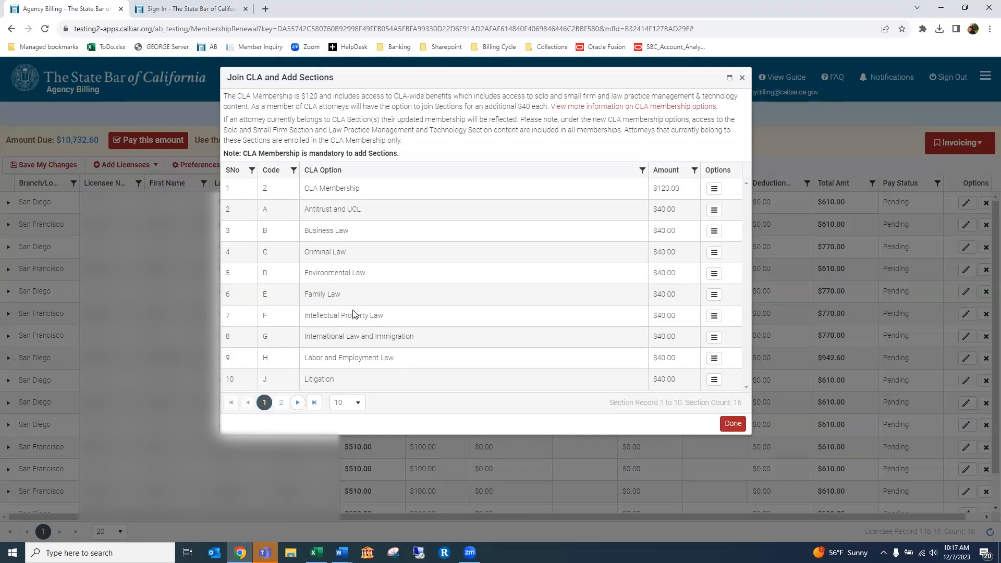
pyautogui.click(732, 424)
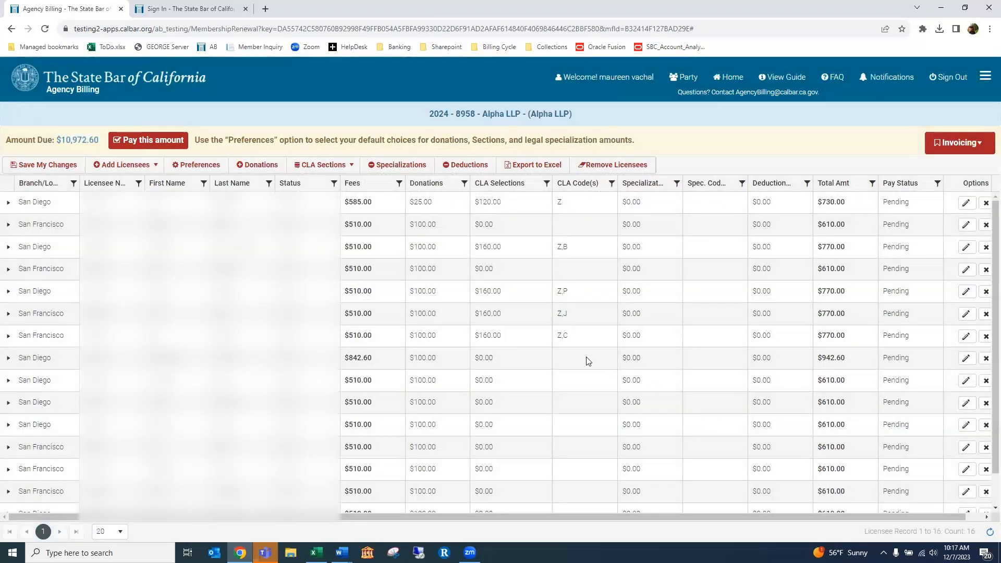
# Cancel removing all CLA sections, then show CLA Section, CLA Sections and CLA Discount options
pyautogui.click(348, 168)
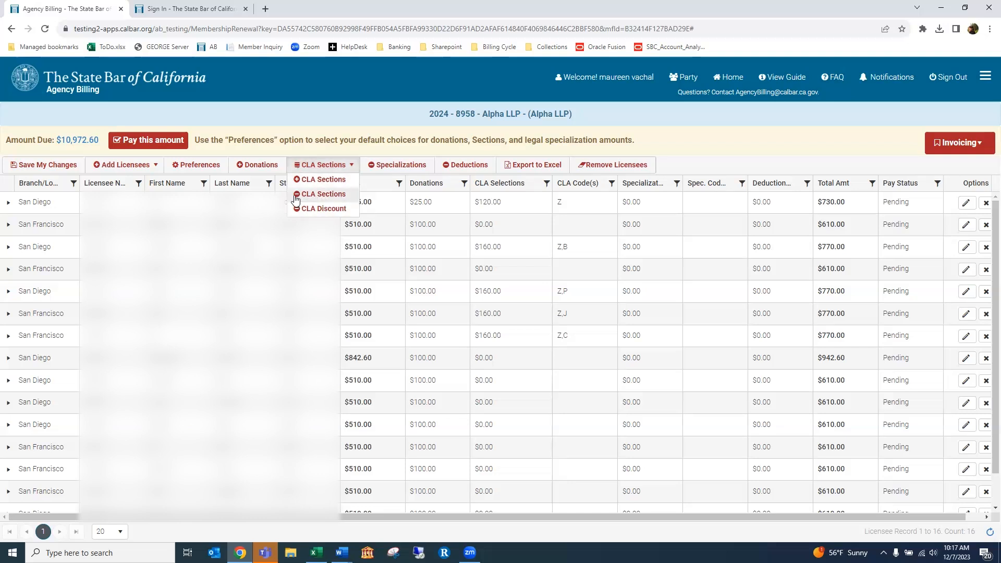
pyautogui.click(334, 195)
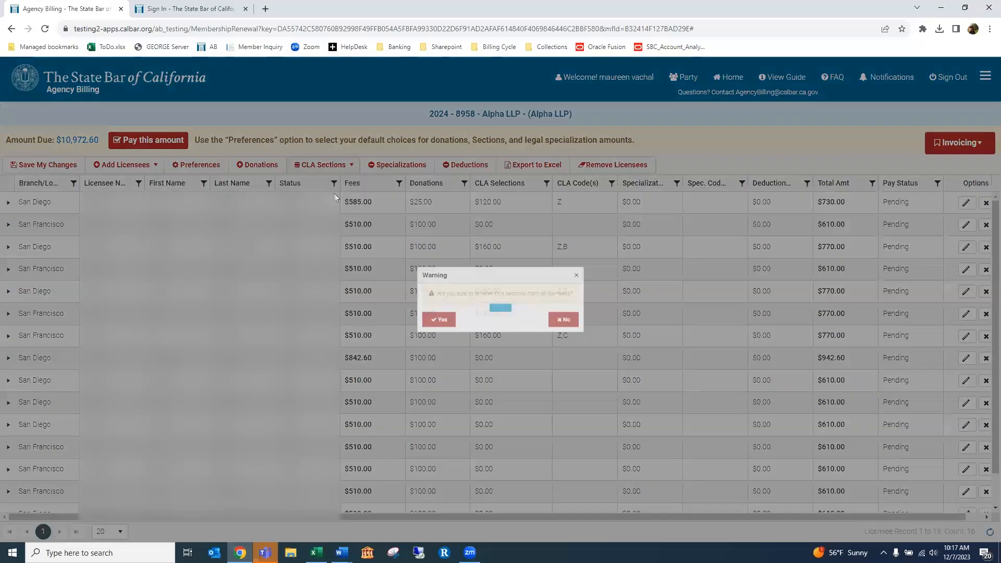
pyautogui.click(600, 269)
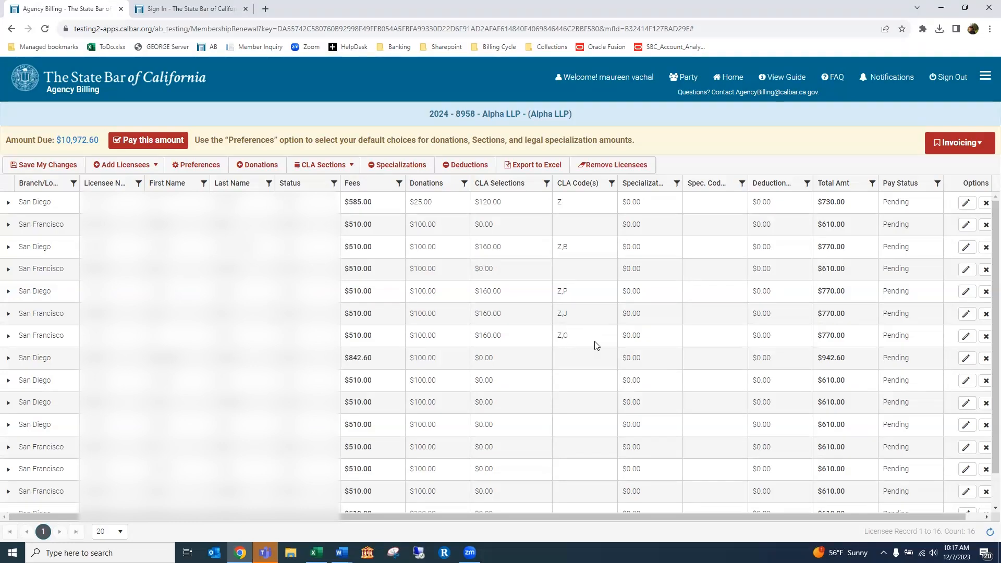
pyautogui.click(350, 166)
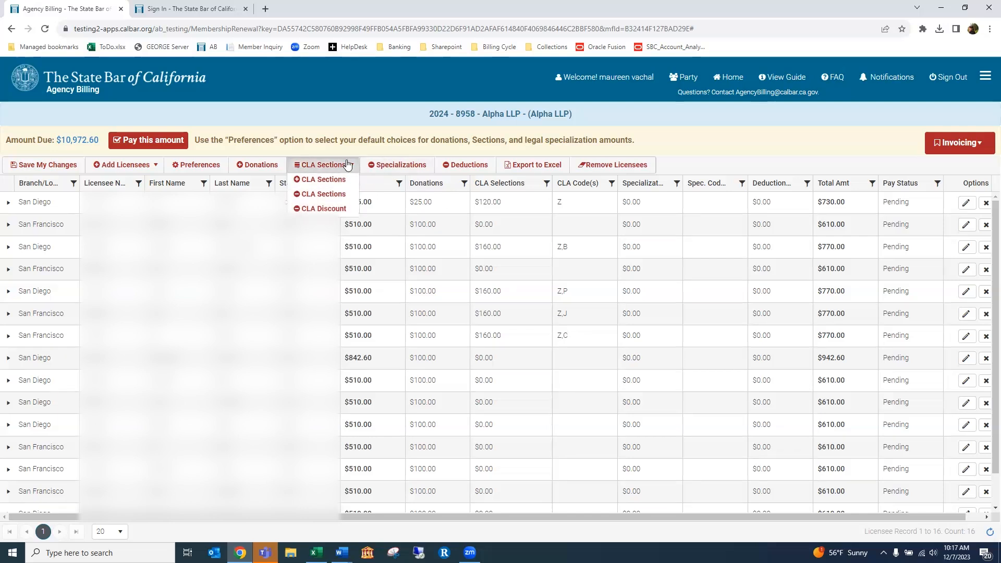
pyautogui.click(334, 210)
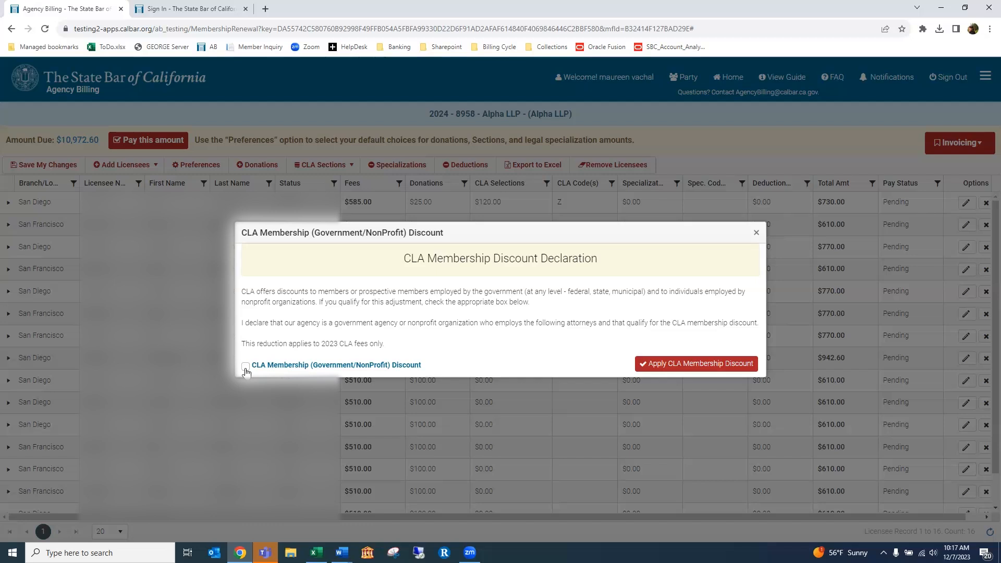
pyautogui.click(245, 366)
pyautogui.click(658, 364)
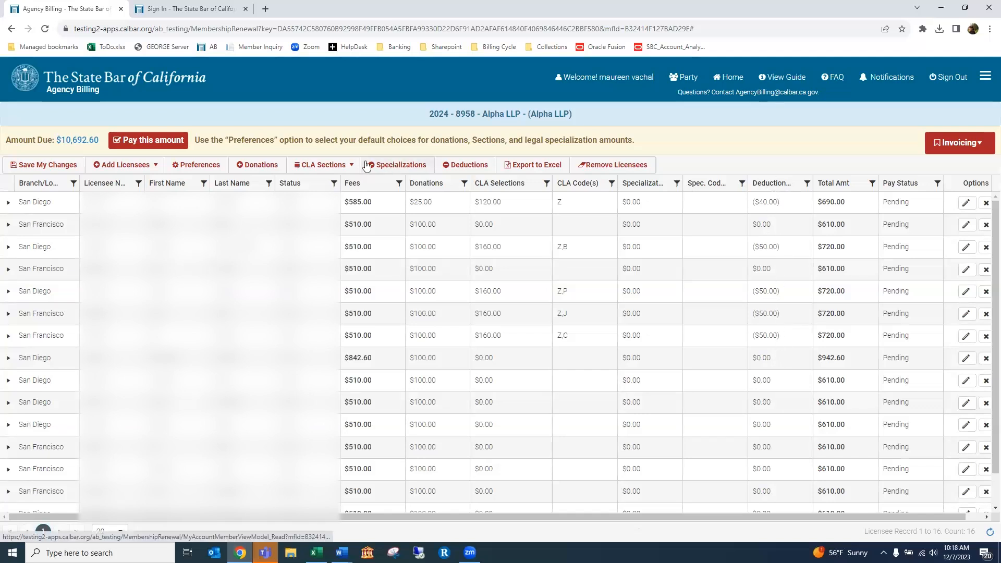
pyautogui.click(350, 165)
pyautogui.click(337, 191)
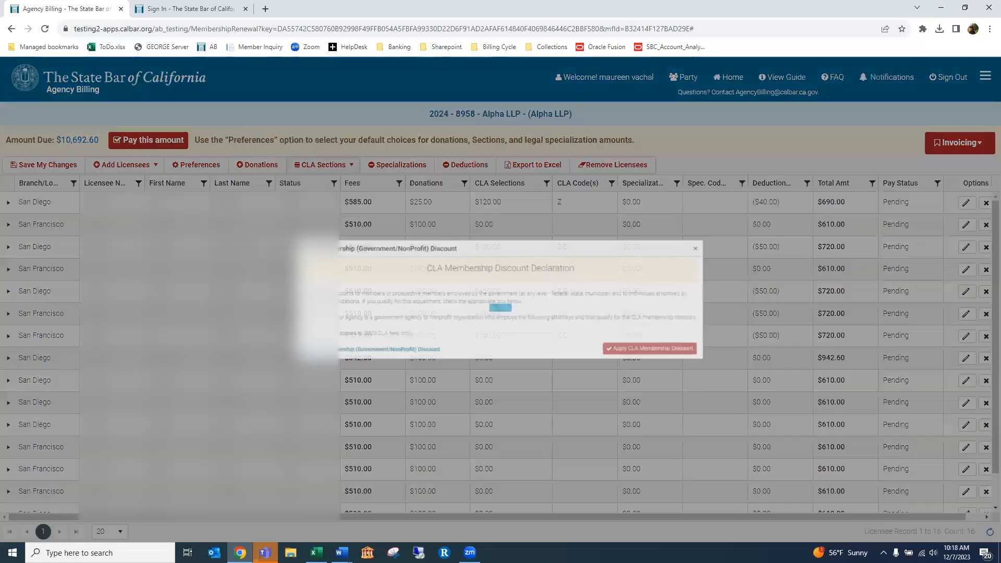
pyautogui.click(665, 366)
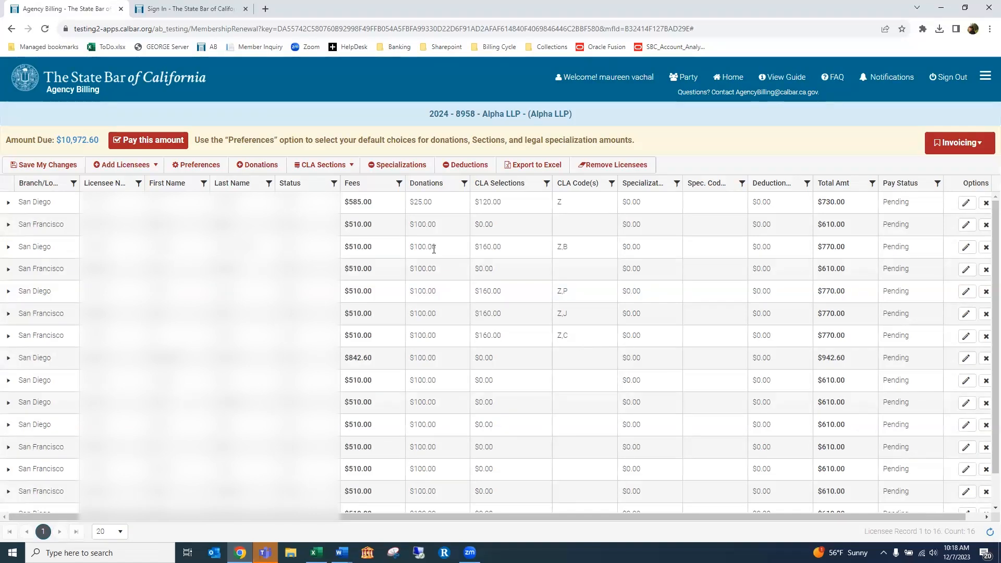
# Save renewal preferences with CLA sections removed for all licensees
pyautogui.click(201, 165)
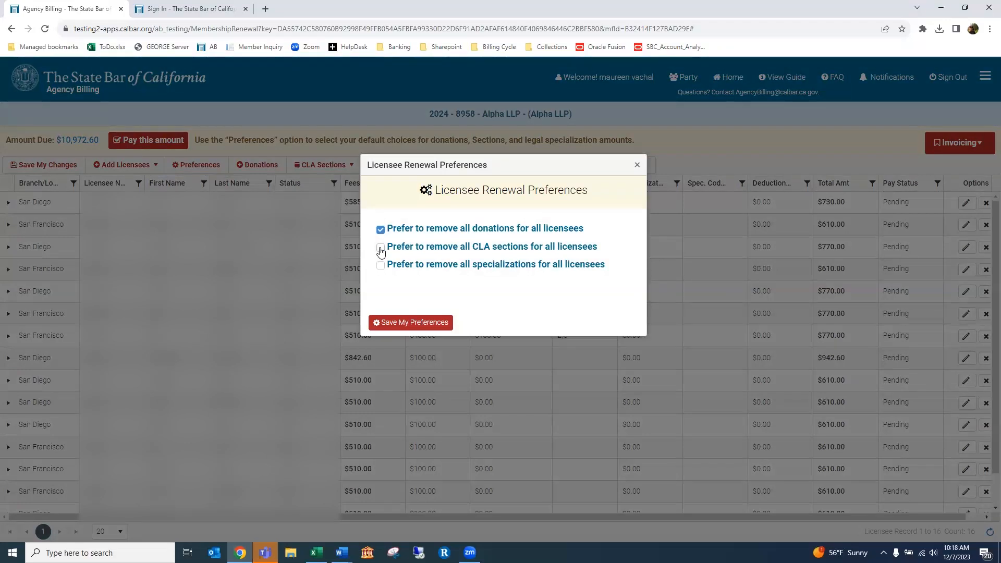
pyautogui.click(381, 249)
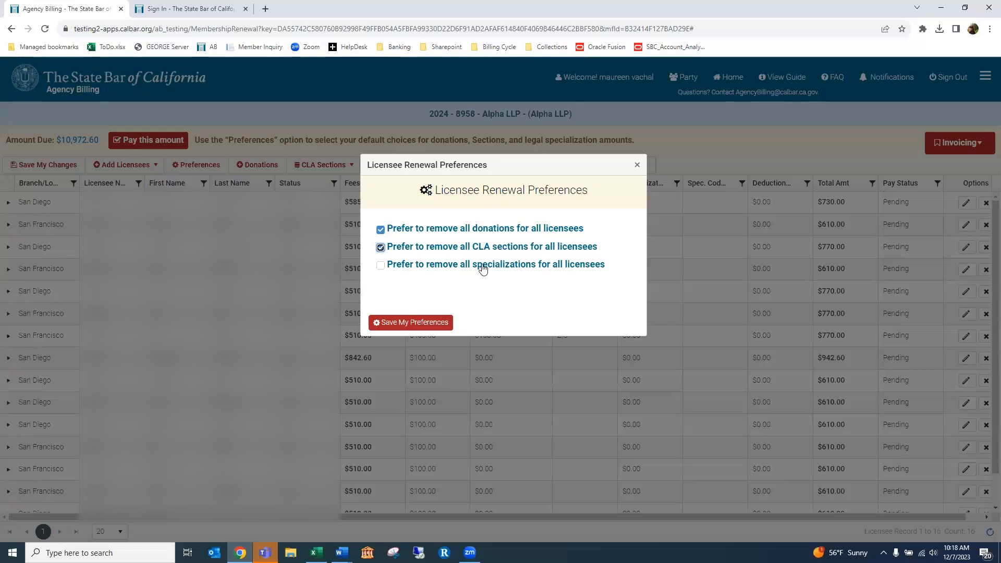
pyautogui.click(411, 322)
# Re-save preferences keeping CLA sections, leaving donations zeroed and $9,207.60 due
pyautogui.click(182, 166)
pyautogui.click(382, 249)
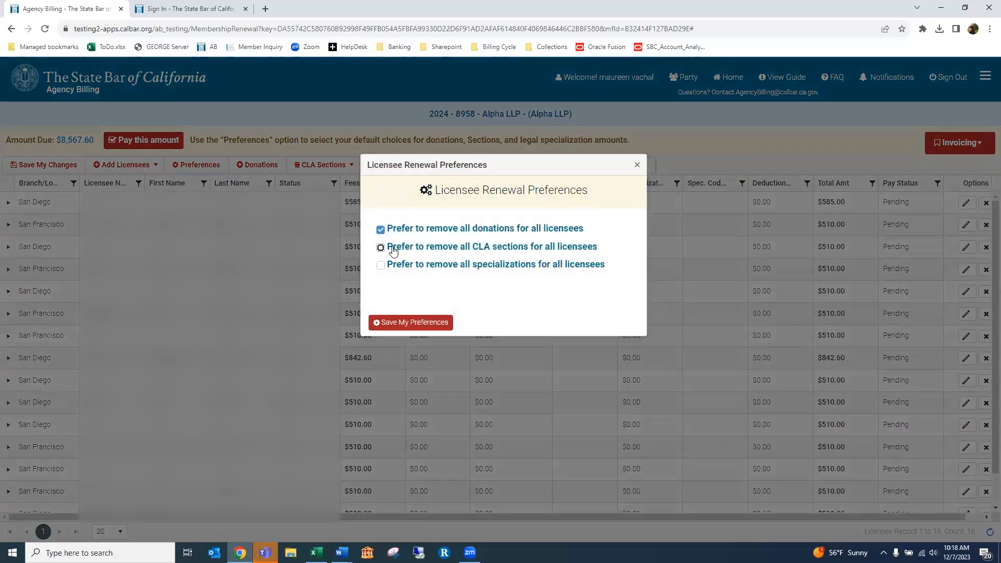
pyautogui.click(425, 323)
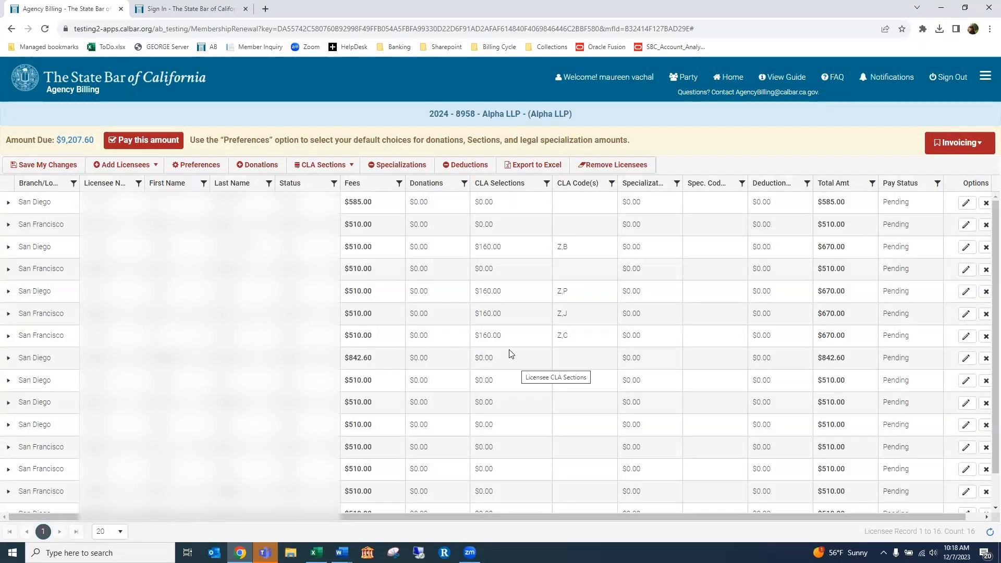
pyautogui.hotkey('alt', 'Tab')
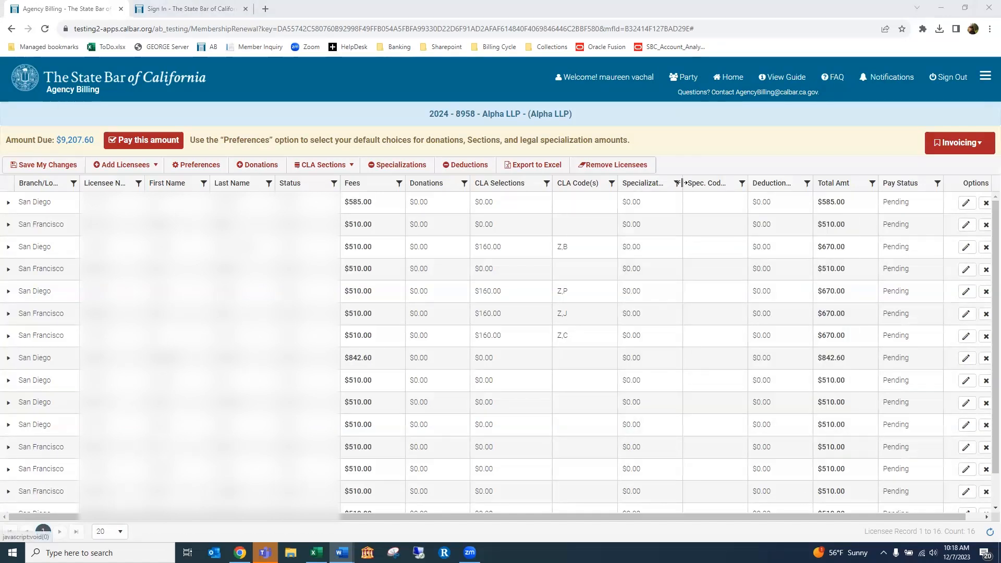
# Widen the Specialization column, cancel removing specializations, and bring up the Deductions list
pyautogui.moveTo(682, 182); pyautogui.dragTo(702, 183)
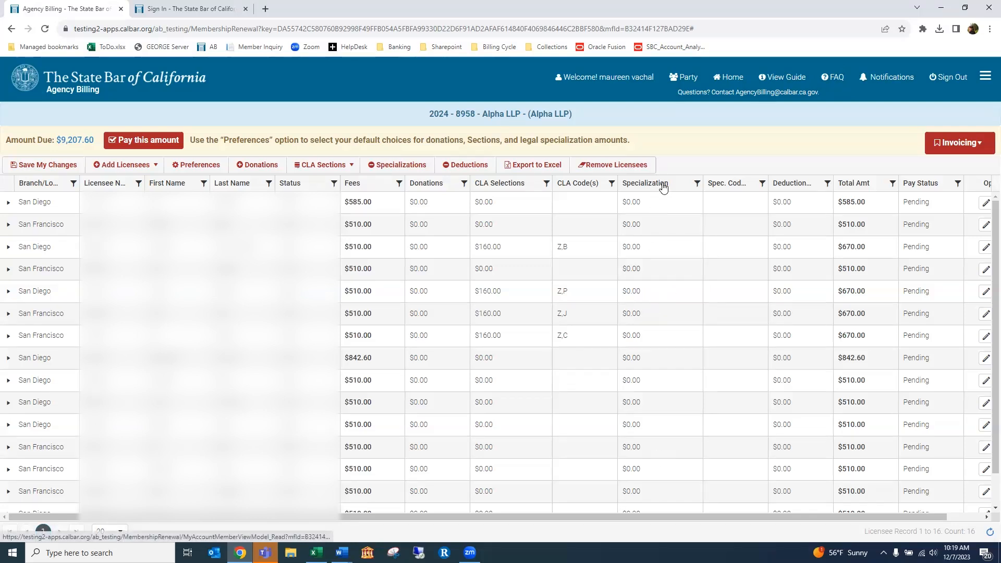
pyautogui.click(404, 166)
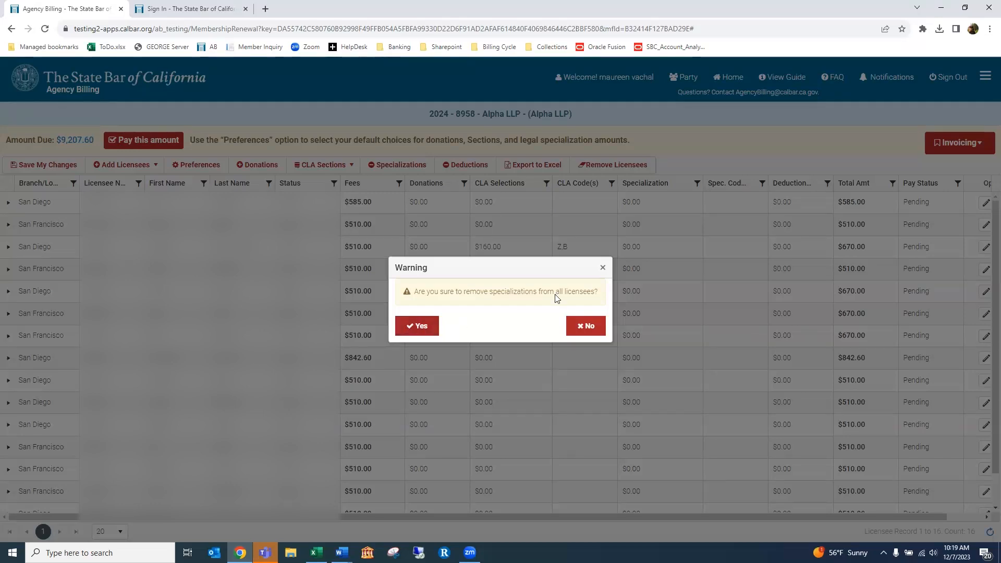
pyautogui.click(601, 268)
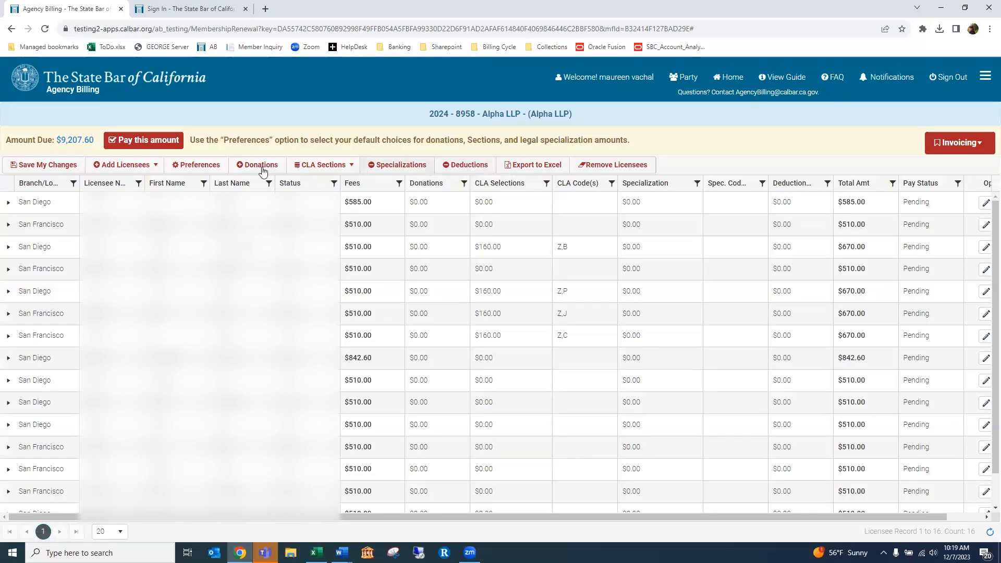
pyautogui.click(463, 165)
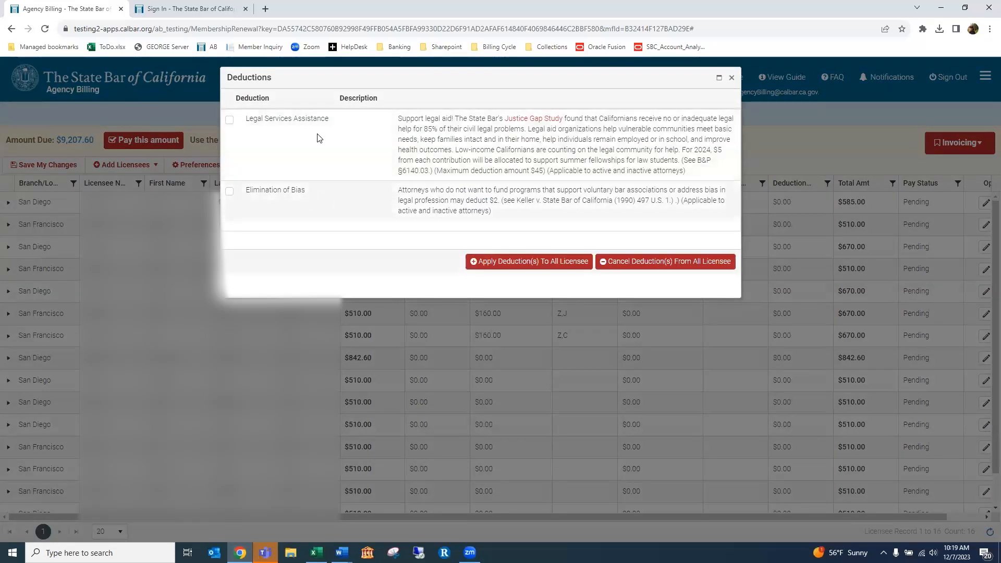
# Apply Legal Services Assistance and Elimination of Bias deductions ($47.00) to all licensees, leaving $8,455.60 due
pyautogui.moveTo(490, 91); pyautogui.dragTo(555, 144)
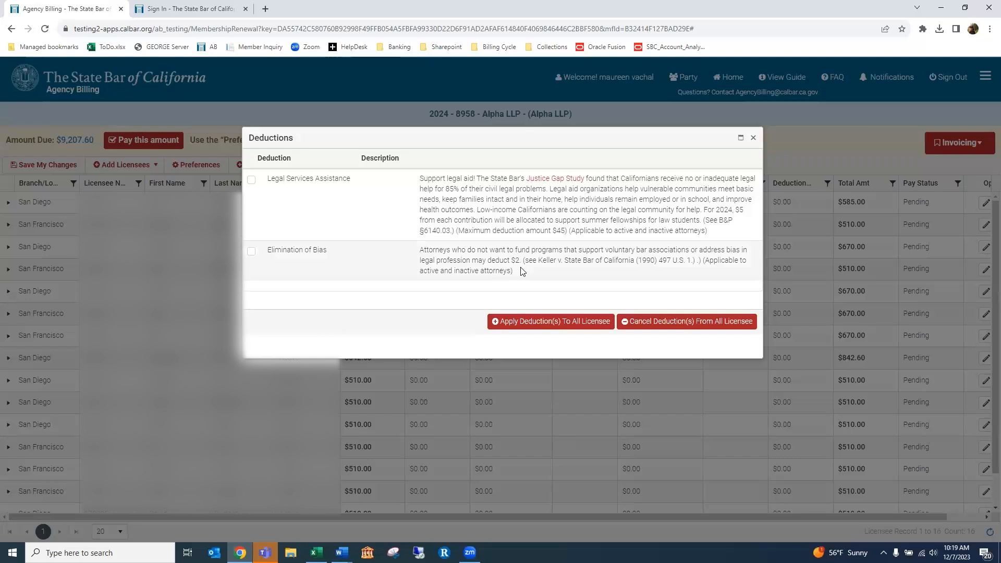
pyautogui.click(251, 180)
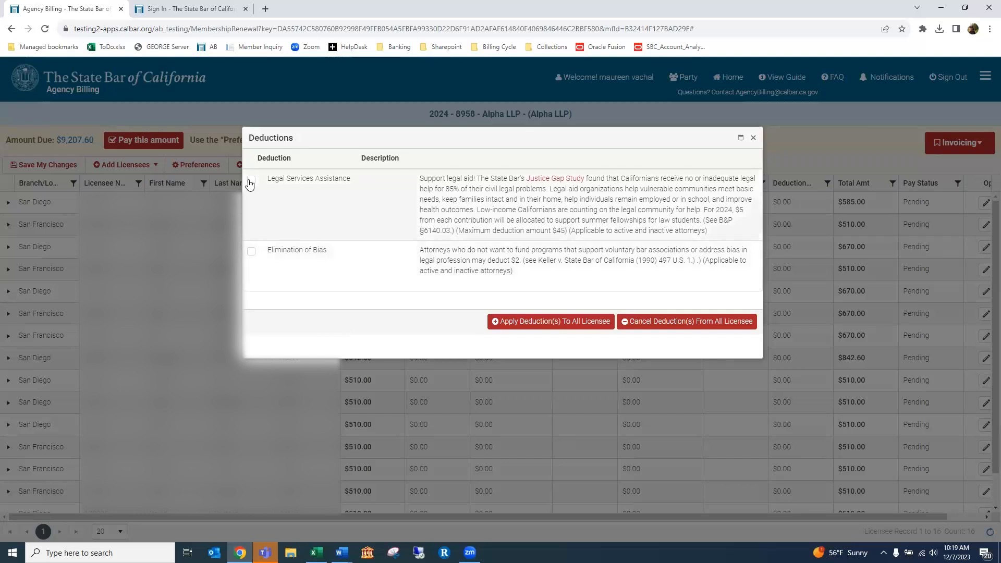
pyautogui.click(251, 251)
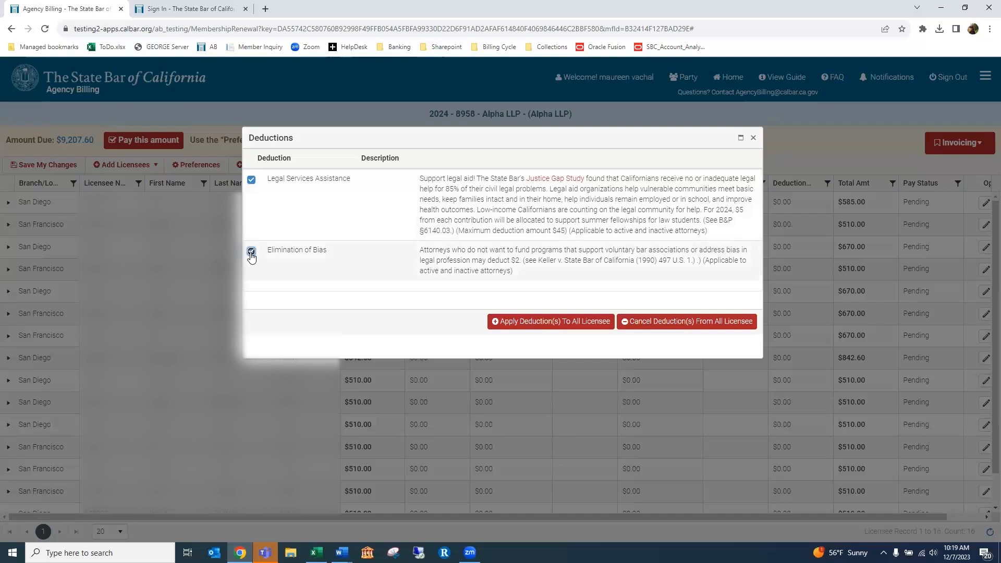
pyautogui.click(523, 322)
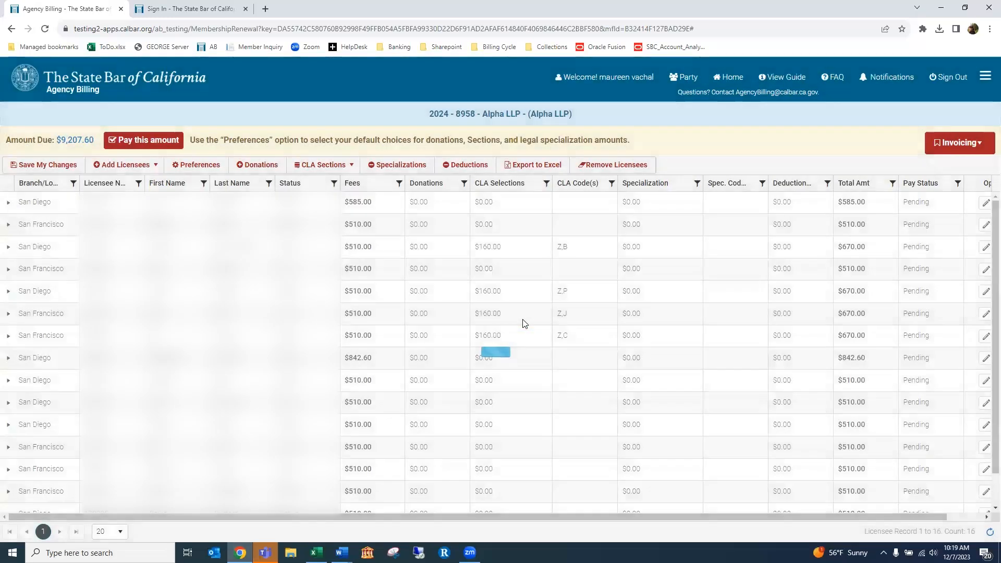
pyautogui.click(466, 165)
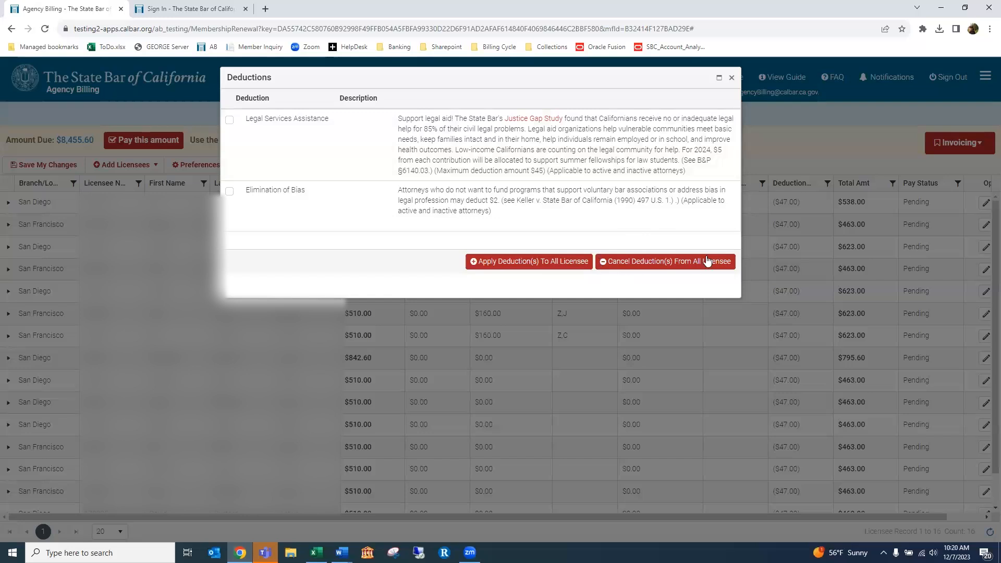
pyautogui.click(731, 78)
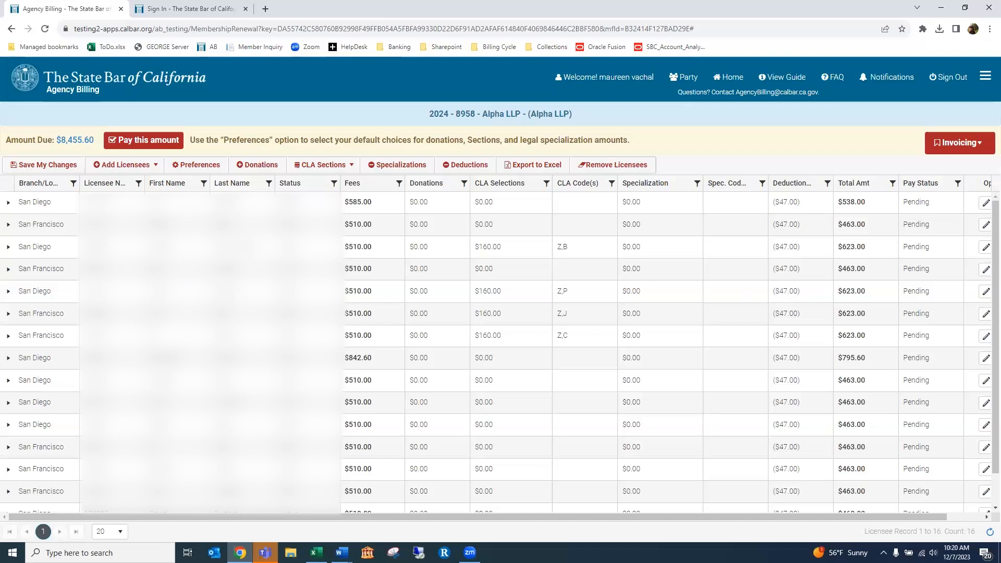
pyautogui.click(8, 203)
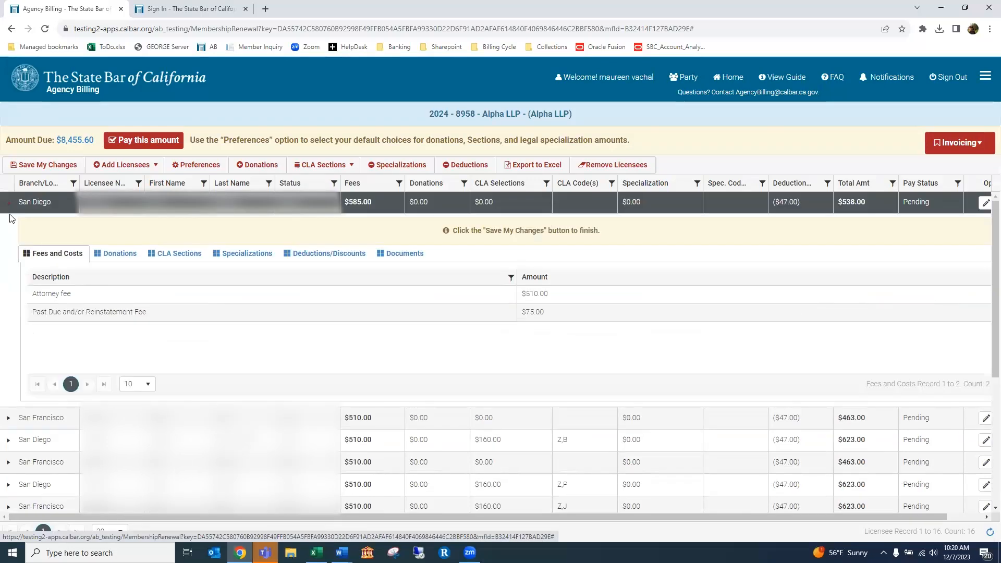
pyautogui.click(326, 255)
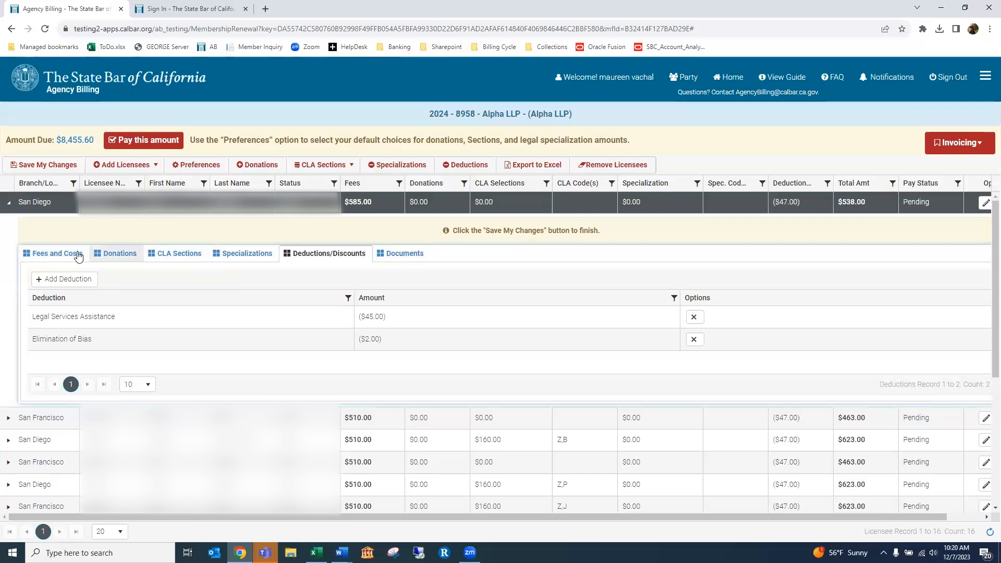
pyautogui.click(9, 204)
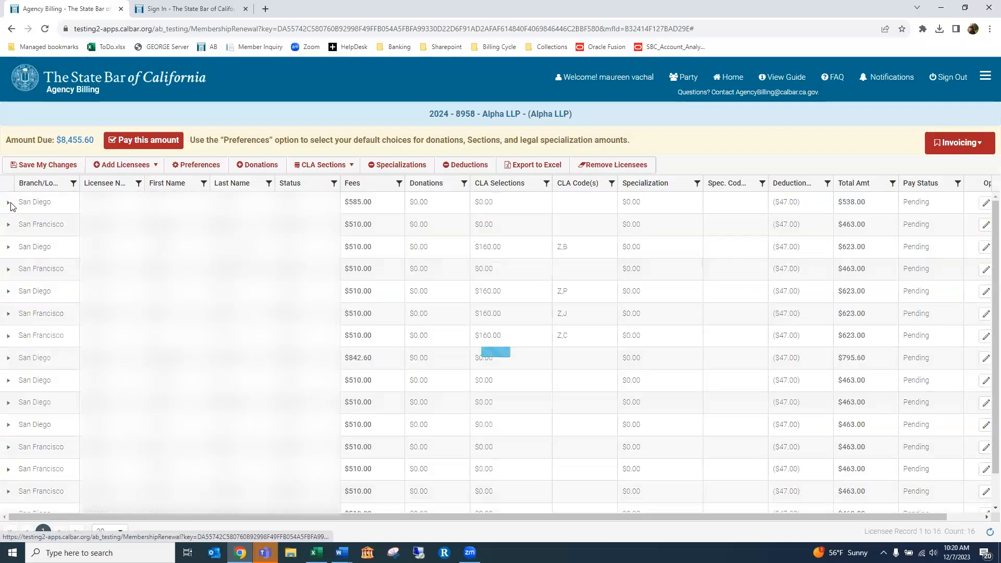
pyautogui.click(342, 552)
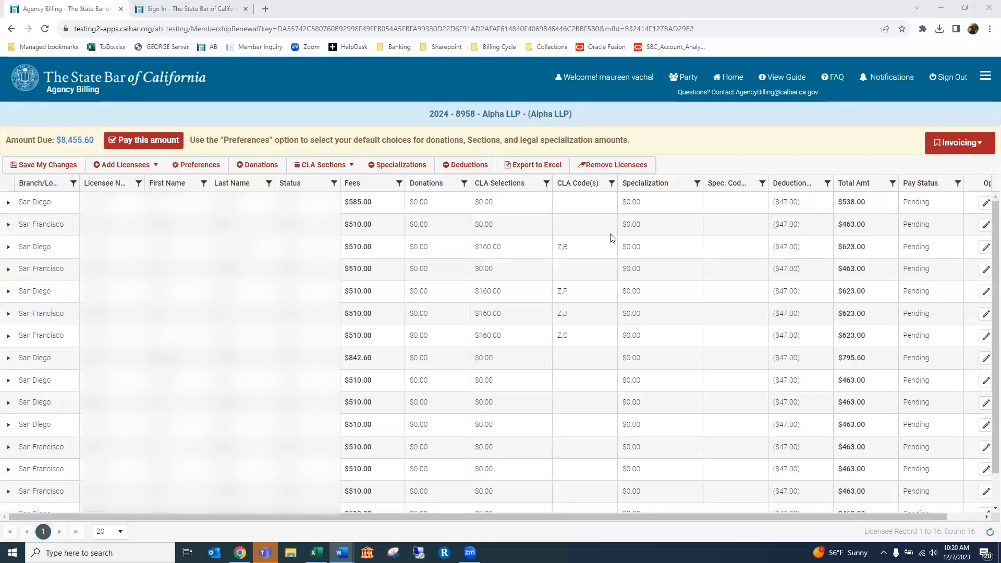
pyautogui.click(51, 166)
# Save the deduction changes and export the roster as LicenseeList (10).xlsx
pyautogui.click(51, 166)
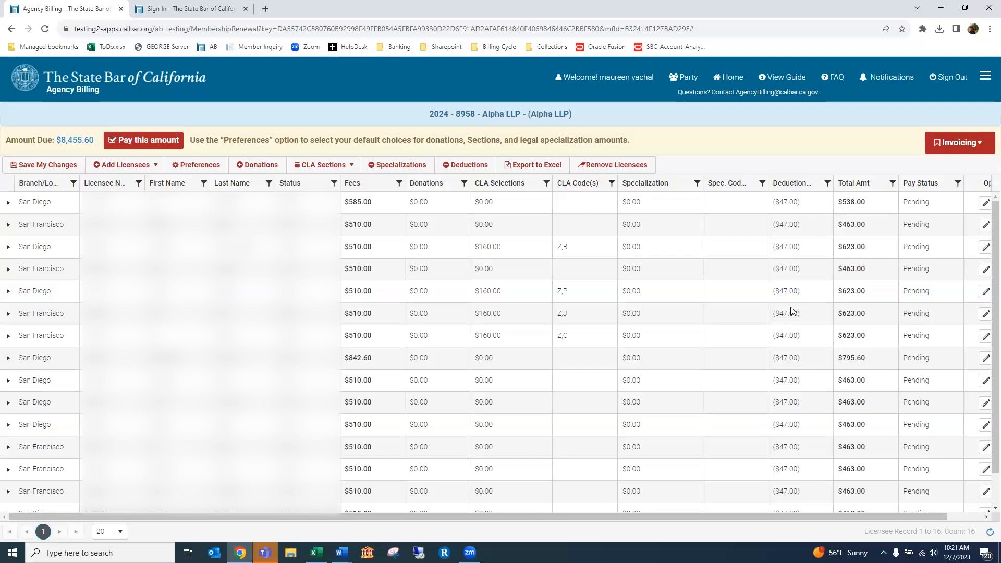
pyautogui.click(520, 169)
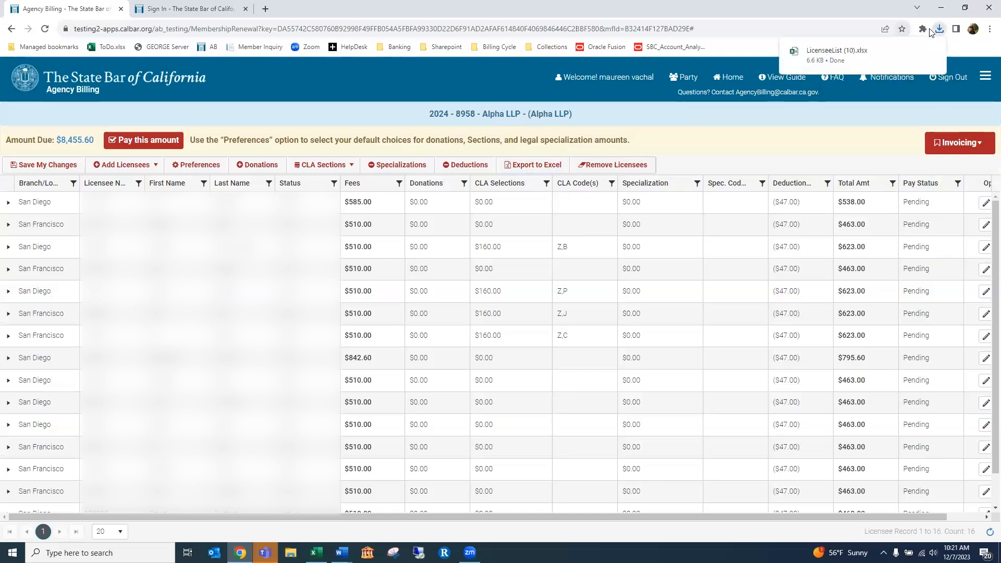
# Open the downloaded LicenseeList (10).xlsx maximized in Excel and enable editing
pyautogui.click(839, 58)
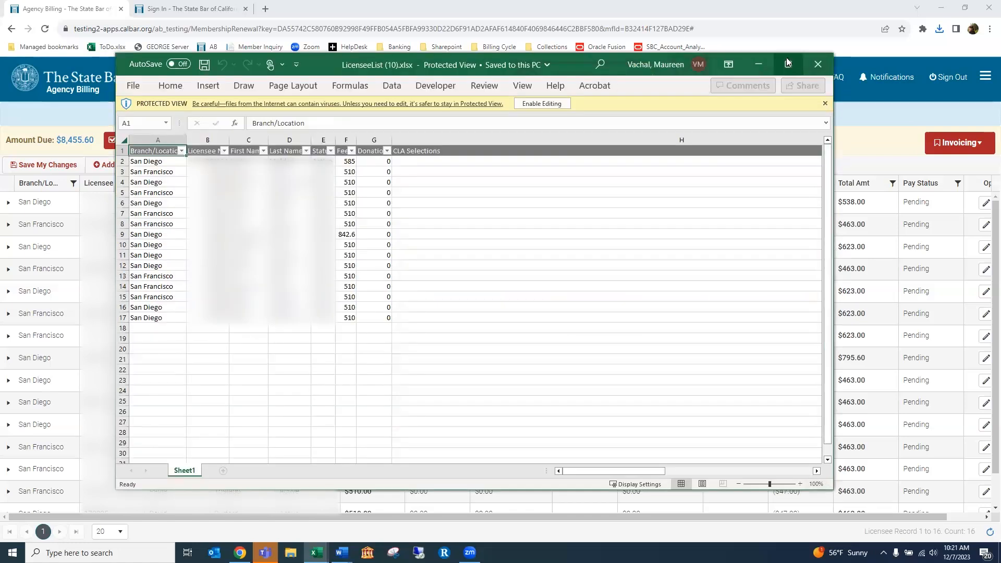
pyautogui.click(786, 64)
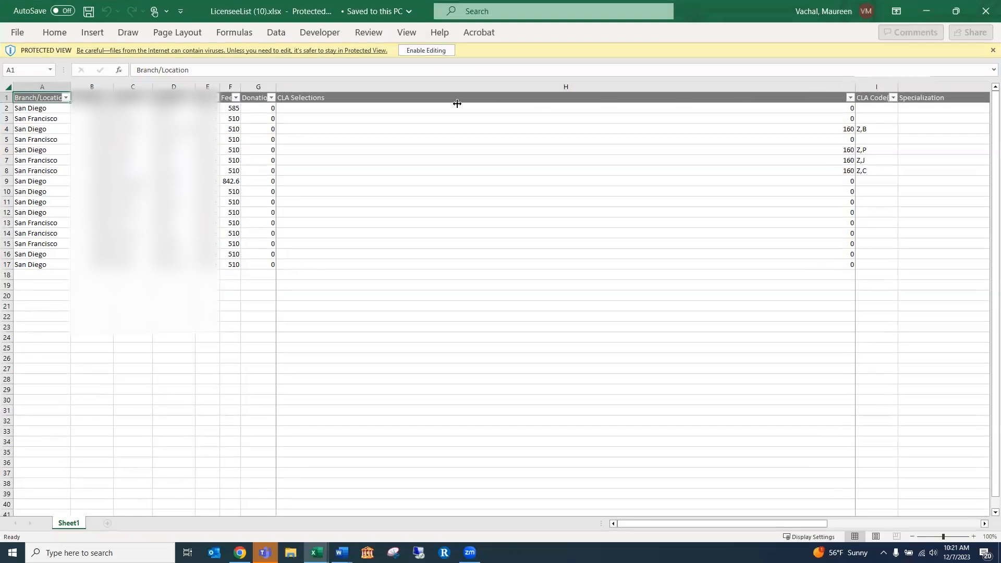
pyautogui.click(426, 50)
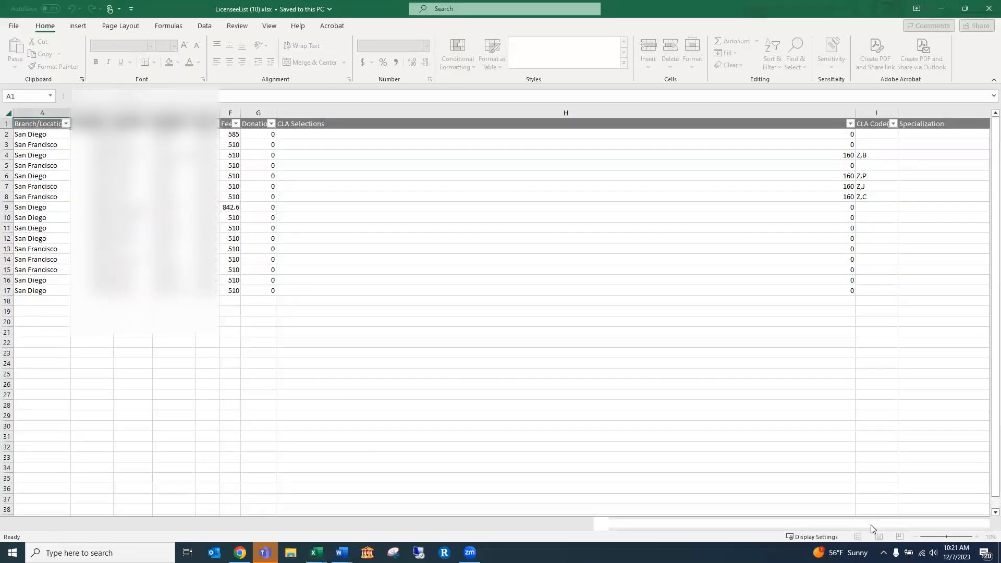
pyautogui.click(833, 524)
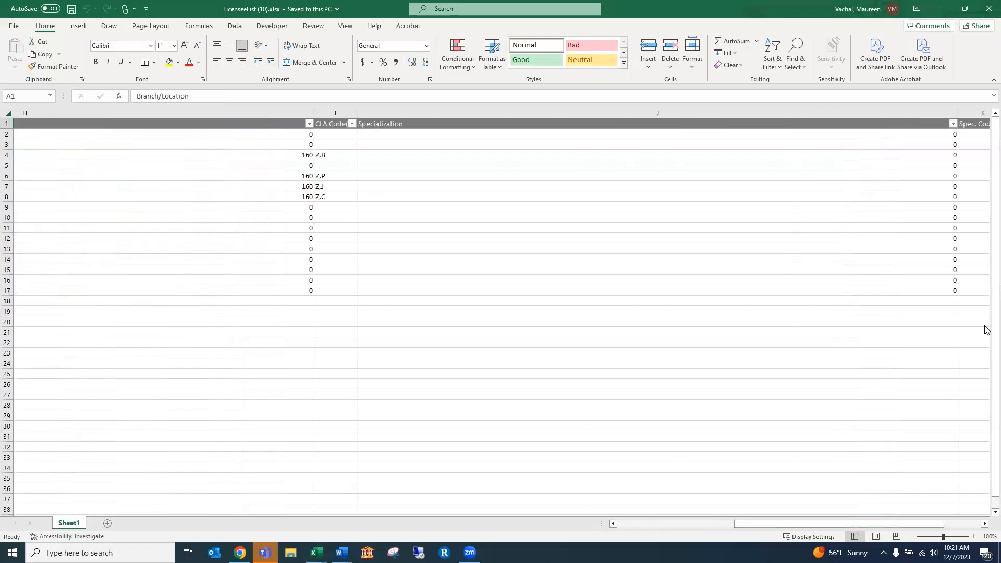
# Narrow columns J and H to review the roster, then close the workbook without saving
pyautogui.moveTo(953, 112); pyautogui.dragTo(415, 113)
pyautogui.moveTo(760, 524); pyautogui.dragTo(667, 524)
pyautogui.moveTo(709, 112); pyautogui.dragTo(211, 112)
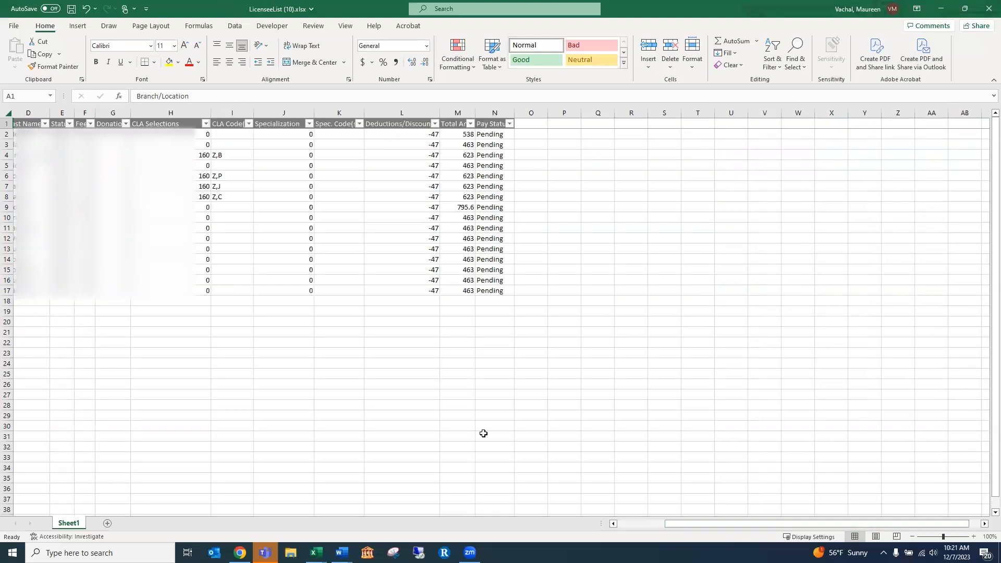
pyautogui.moveTo(702, 526); pyautogui.dragTo(612, 531)
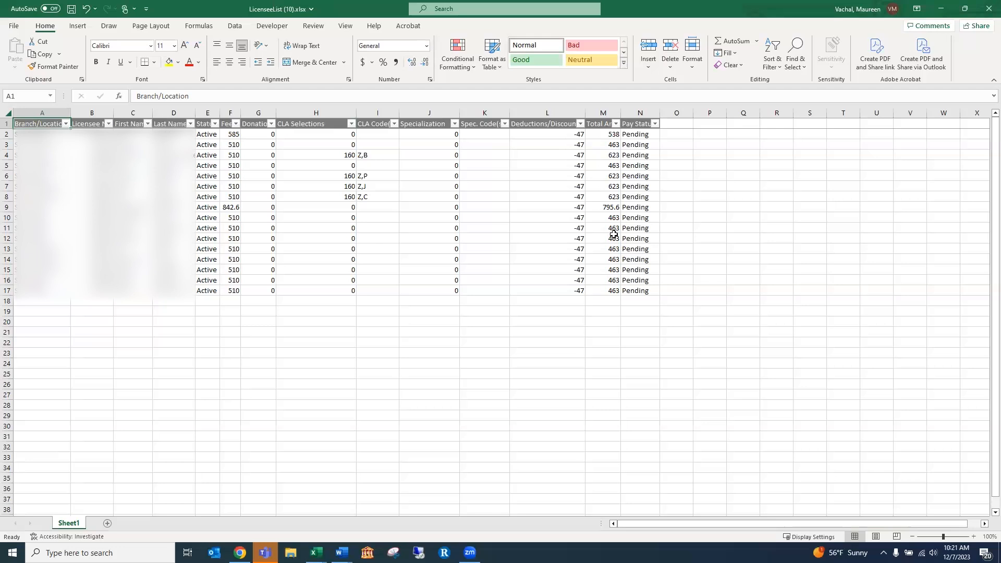
pyautogui.click(986, 15)
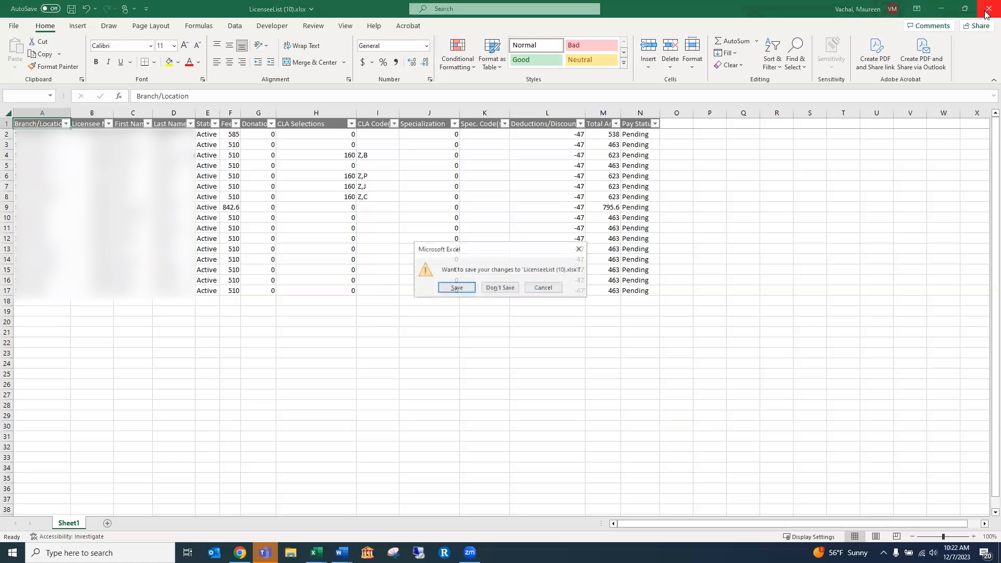
pyautogui.click(494, 290)
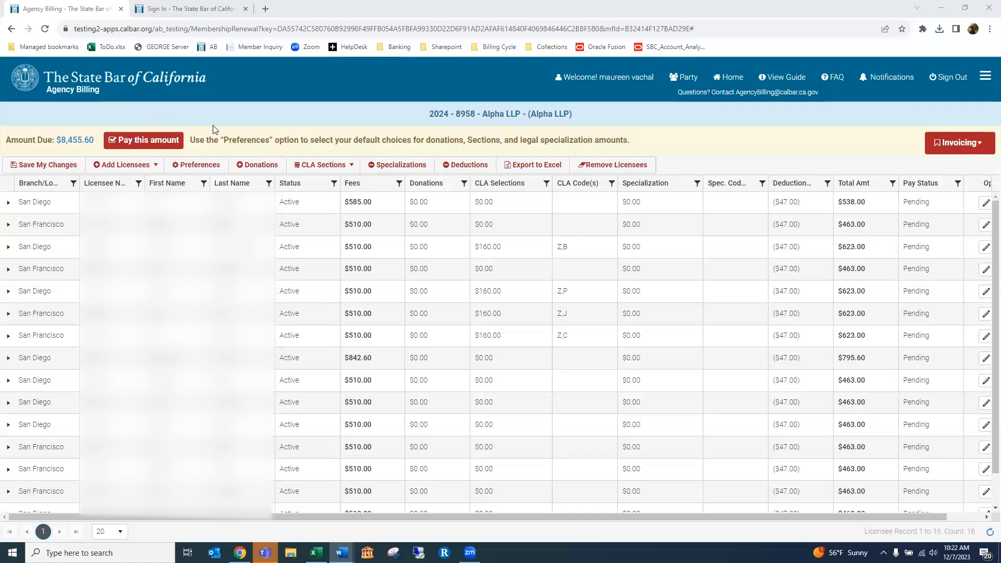
# Pay the amount due by ACH (electronic check) and proceed to the ACH Details step
pyautogui.click(151, 142)
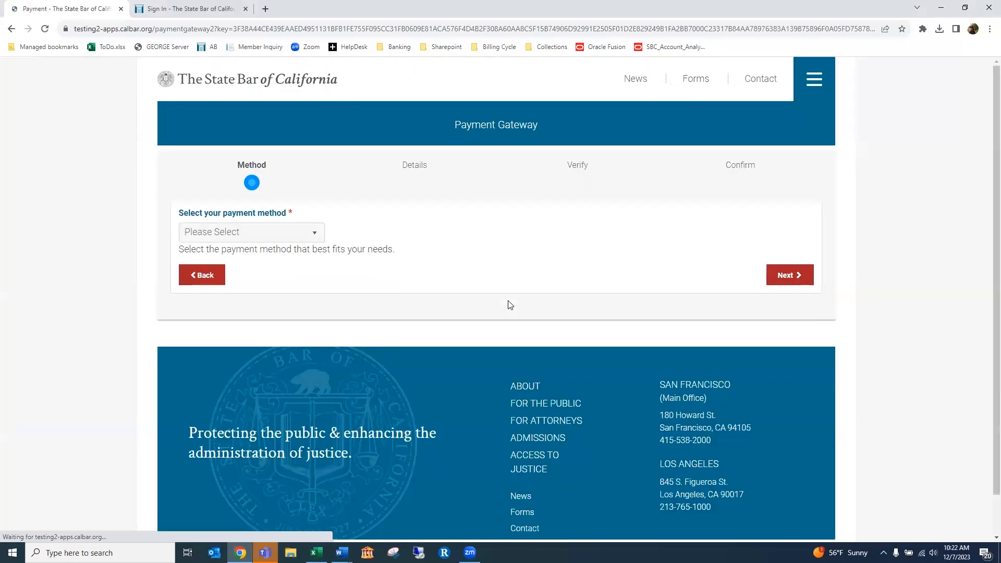
pyautogui.click(312, 235)
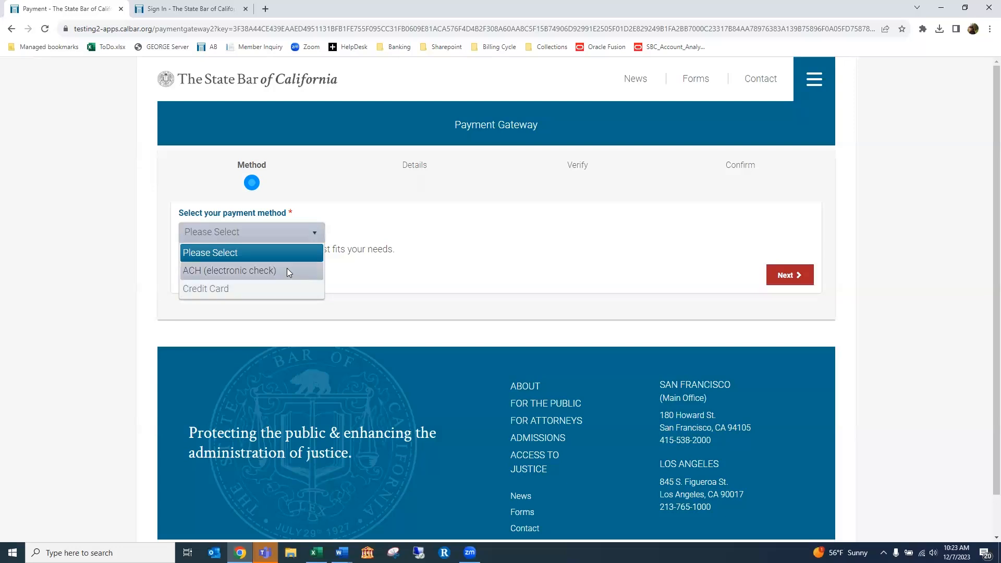
pyautogui.click(284, 273)
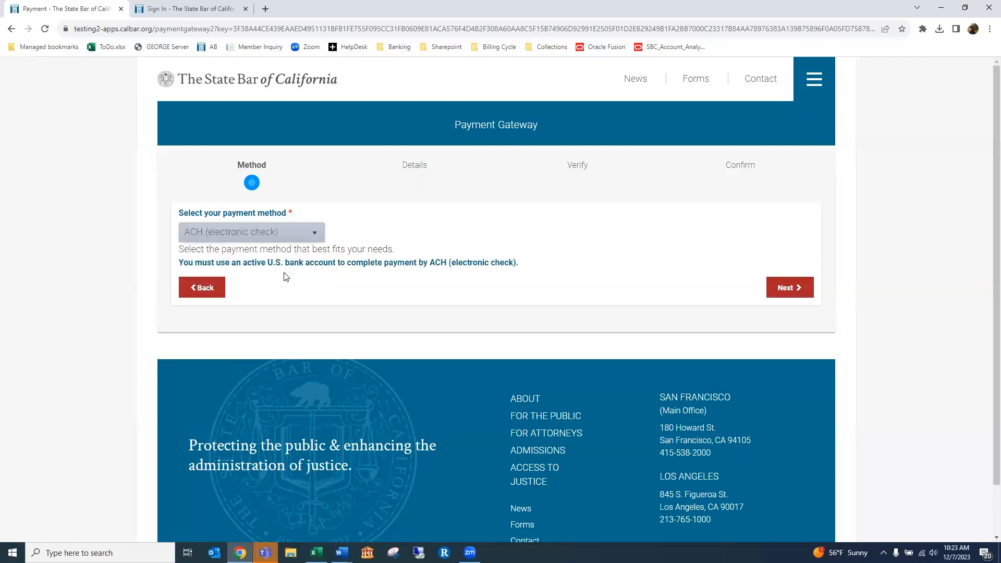
pyautogui.click(785, 288)
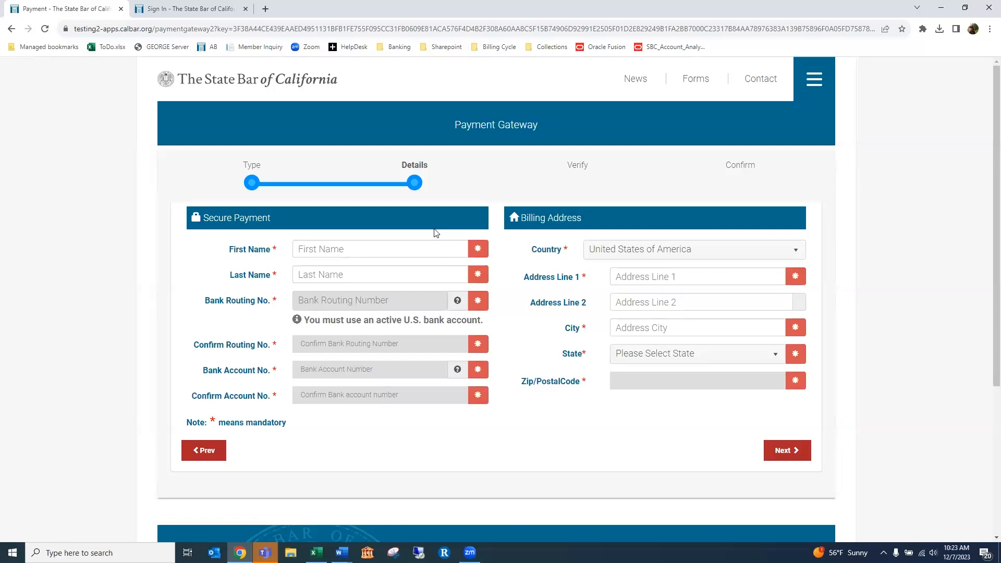
# Enter a J.P. Morgan Chase routing number in Bank Routing No., then return to the roster
pyautogui.scroll(-1, 436, 233)
pyautogui.scroll(1, 442, 220)
pyautogui.click(313, 301)
pyautogui.moveTo(458, 307)
pyautogui.write('3222')
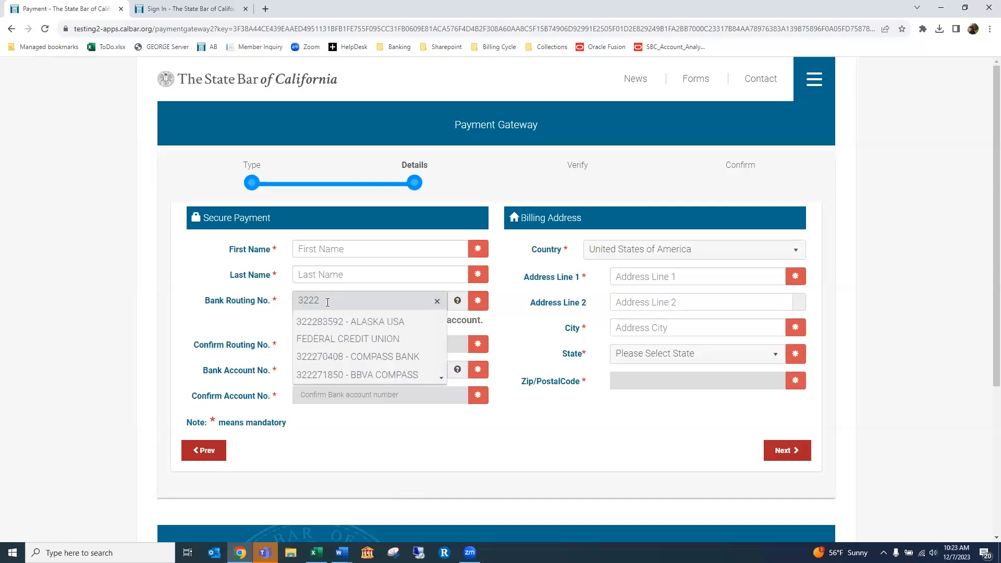
pyautogui.write('71627')
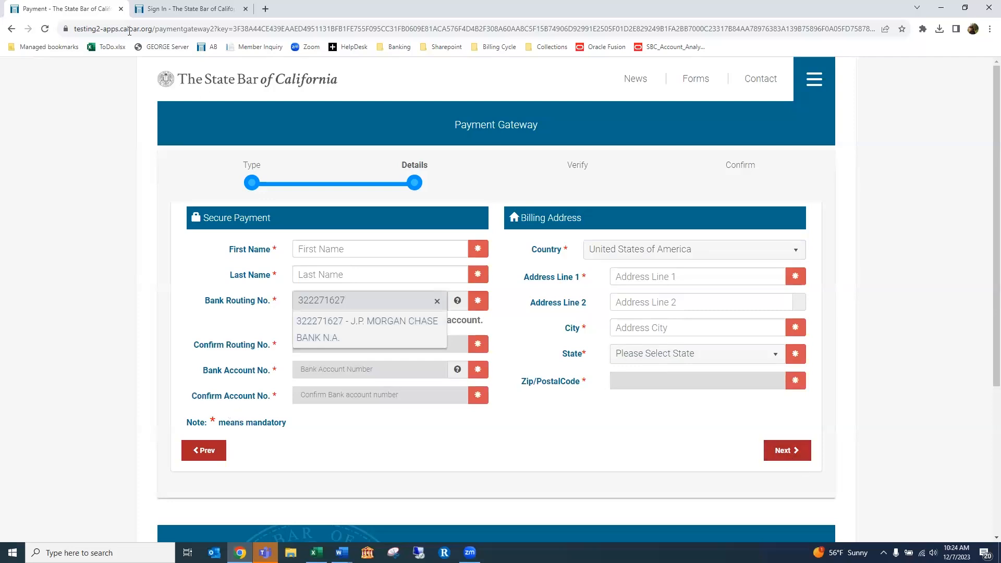
pyautogui.click(12, 30)
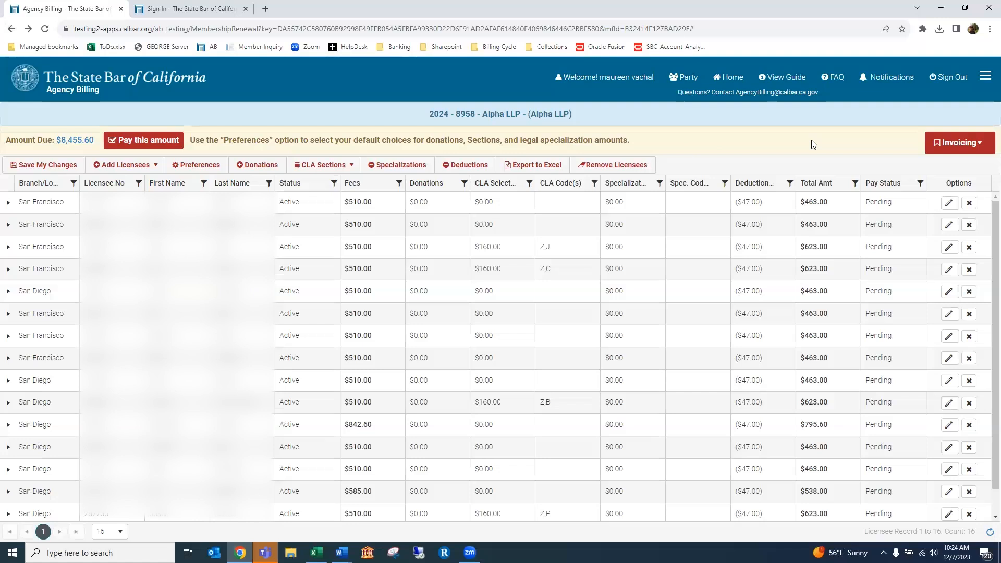
# Download the full-roster invoice PDF for Alpha LLP's 2024 fees, confirming the Invoice Notice and dismissing the update popup
pyautogui.hotkey('alt', 'Tab')
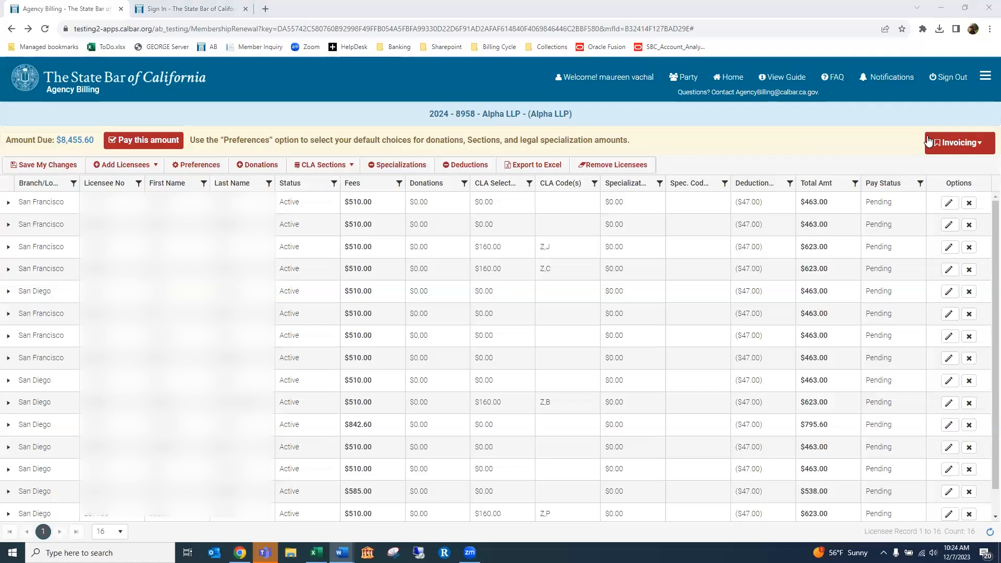
pyautogui.click(959, 144)
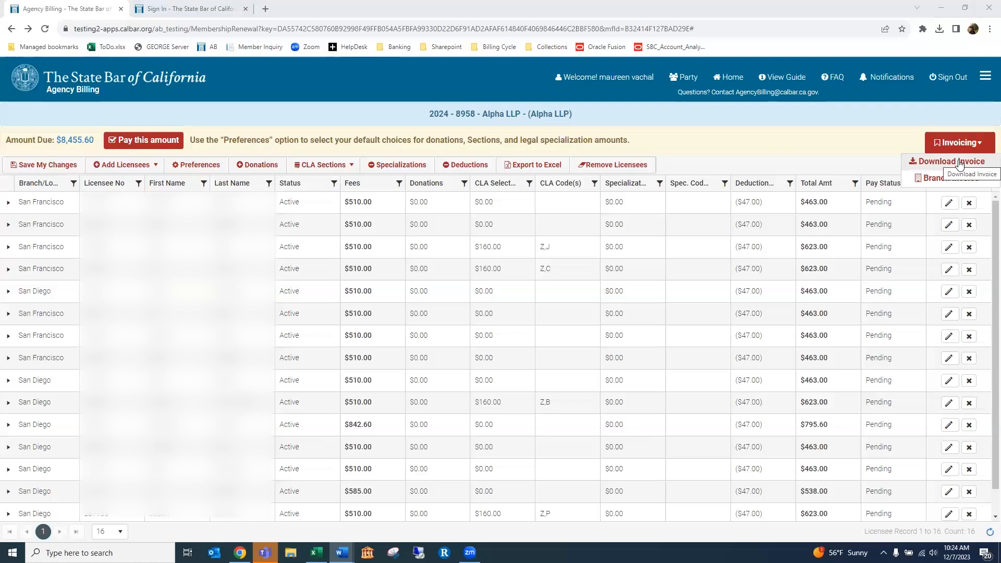
pyautogui.click(959, 163)
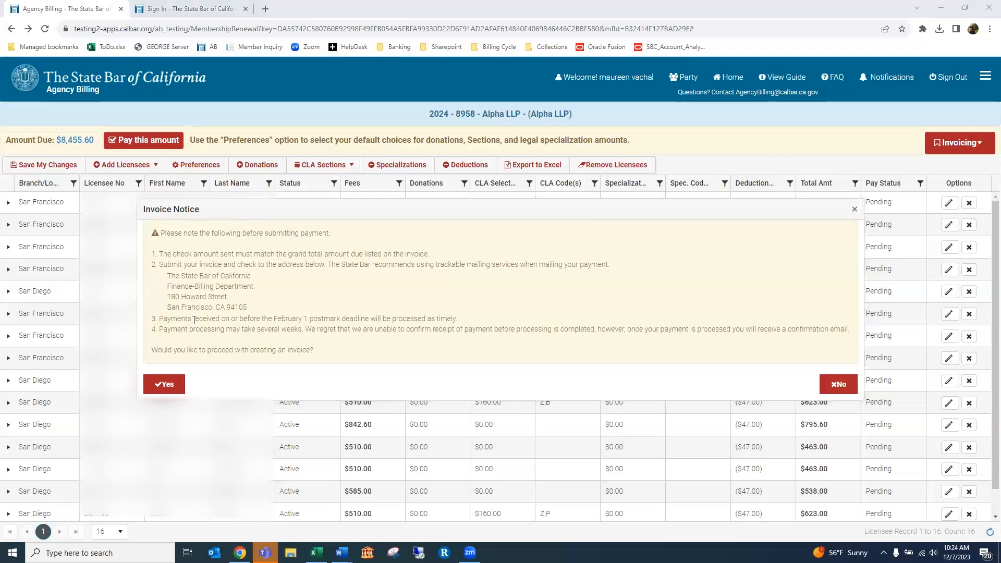
pyautogui.click(168, 384)
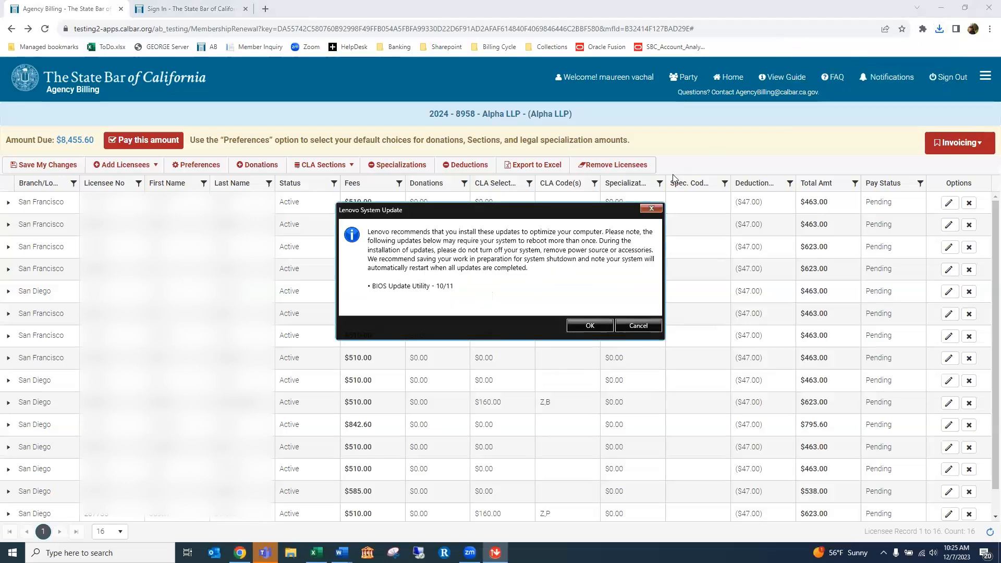
pyautogui.click(651, 208)
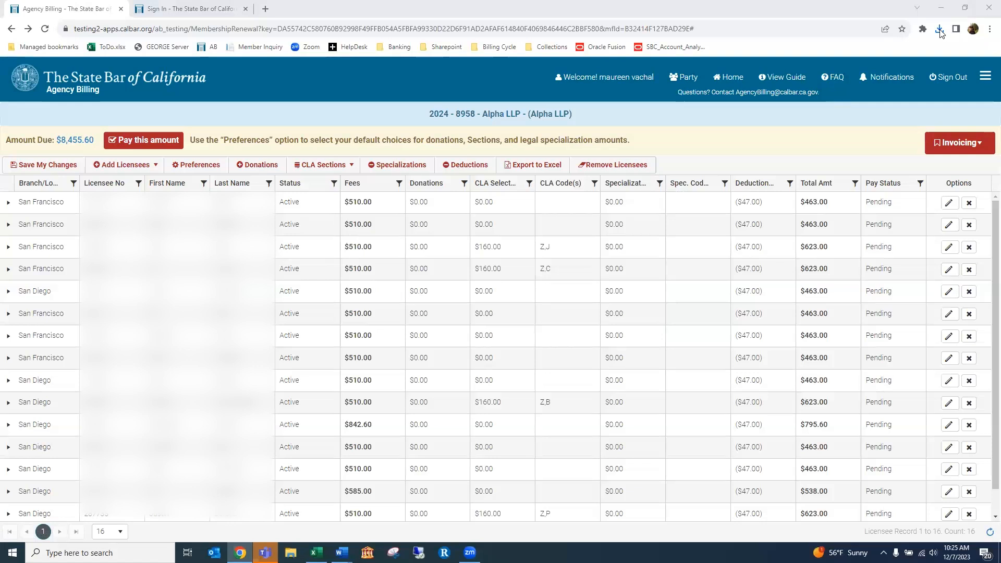
# Open the downloaded invoice PDF, check its invoice number and $8,455.60 Grand Total, then close it
pyautogui.click(938, 29)
pyautogui.click(824, 79)
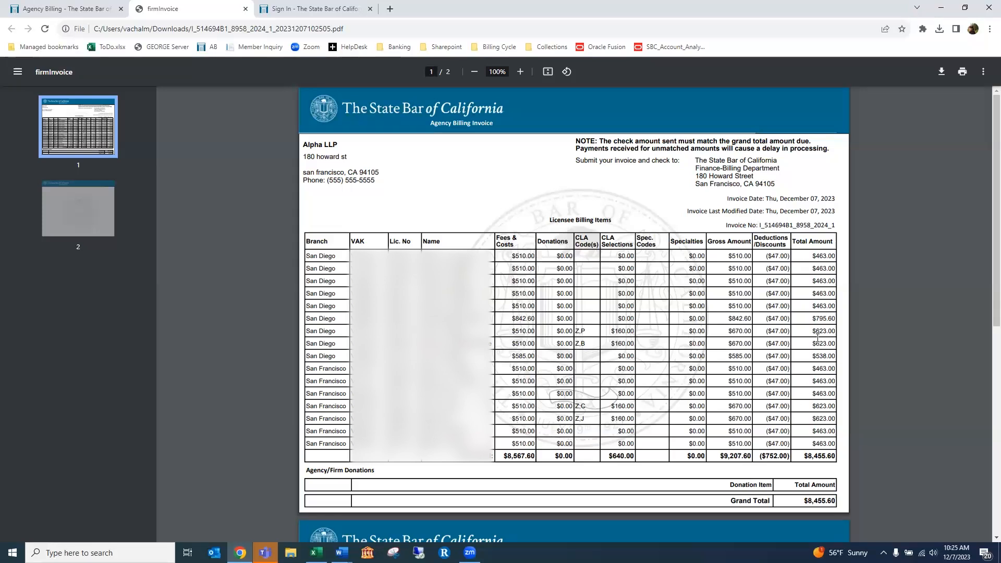
pyautogui.scroll(-4, 816, 337)
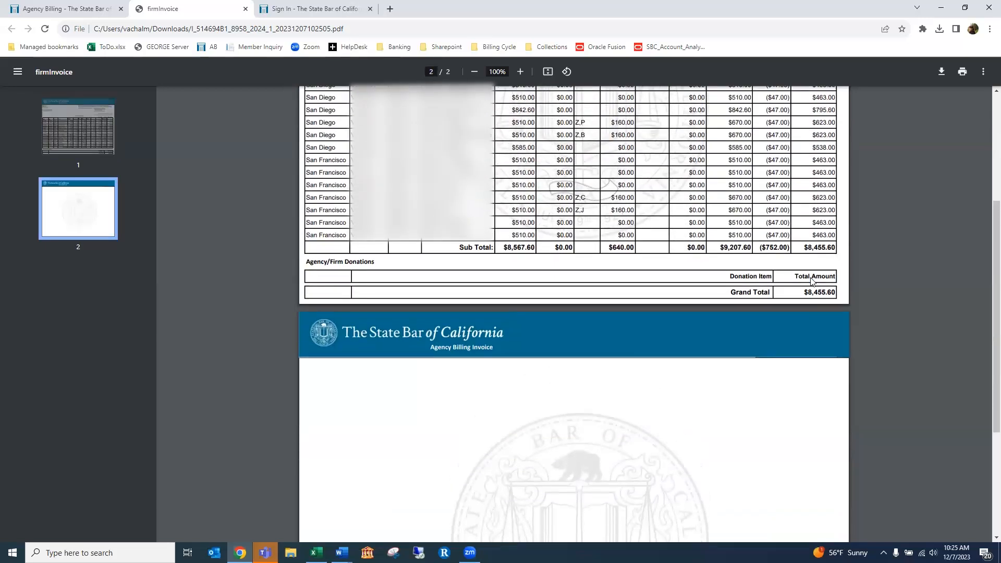
pyautogui.scroll(3, 811, 281)
pyautogui.doubleClick(822, 447)
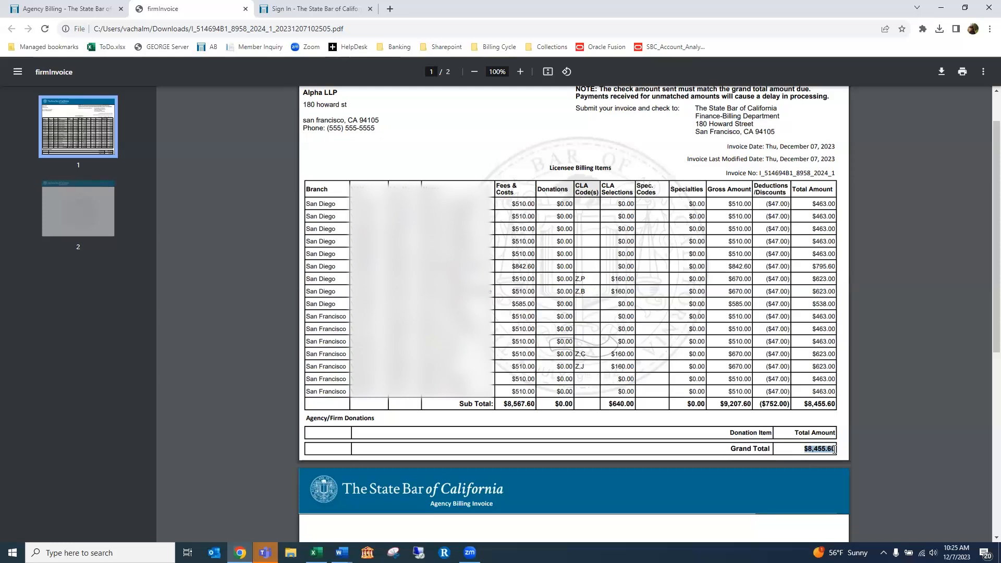
pyautogui.click(798, 449)
pyautogui.moveTo(759, 173); pyautogui.dragTo(835, 173)
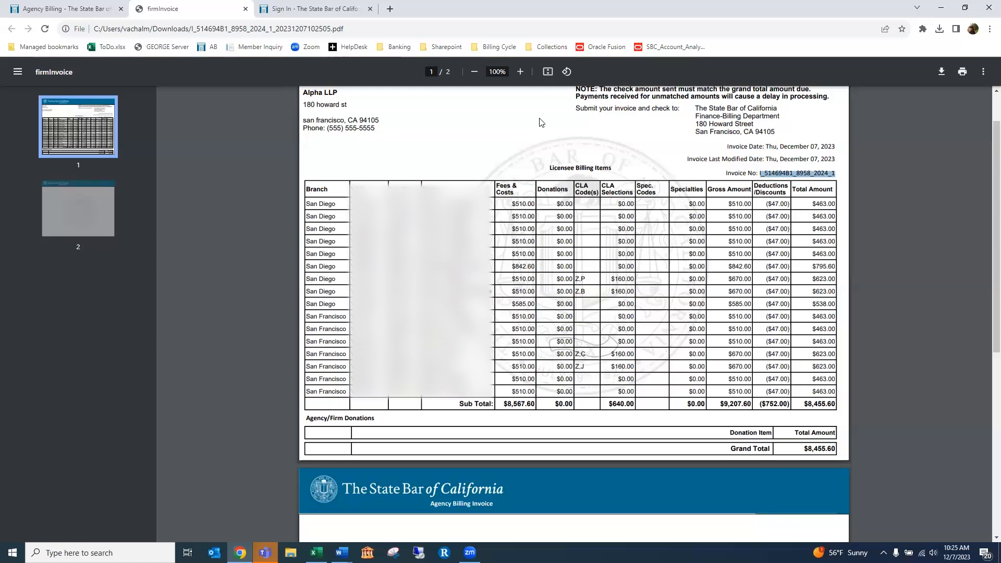
pyautogui.click(246, 9)
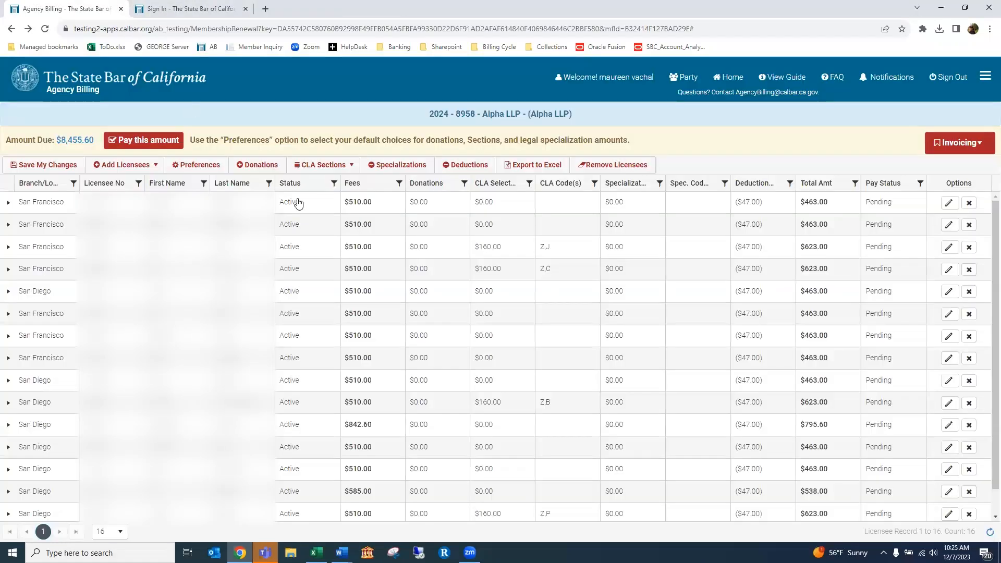
pyautogui.click(968, 145)
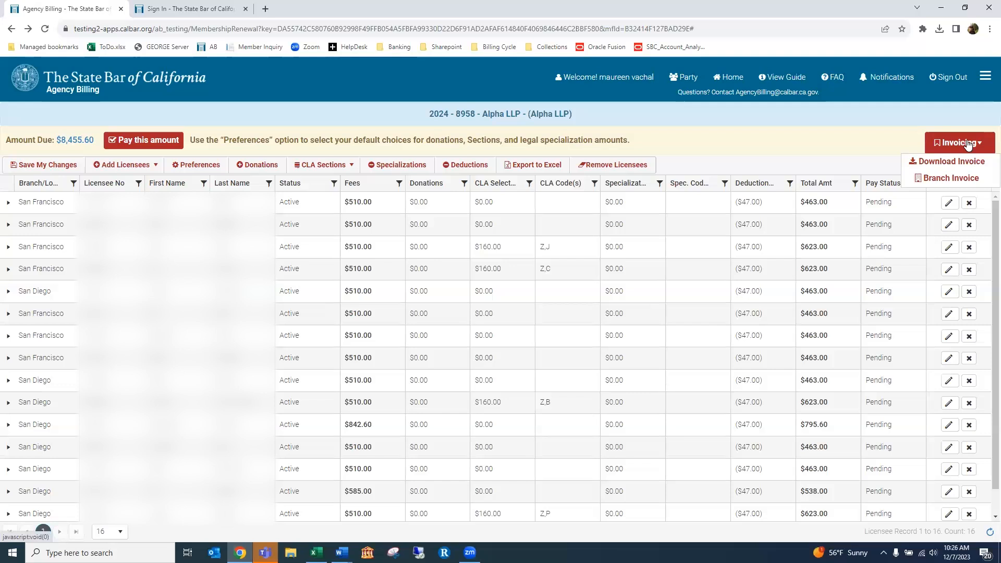
# Request Branch Invoice for Alpha LLP and confirm creating the per-branch invoices
pyautogui.click(957, 179)
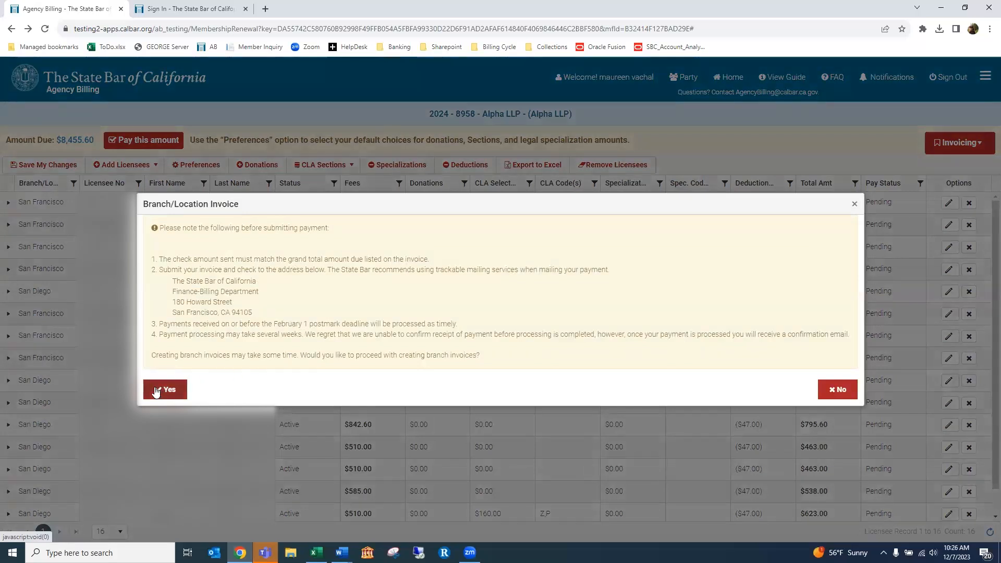
pyautogui.click(156, 391)
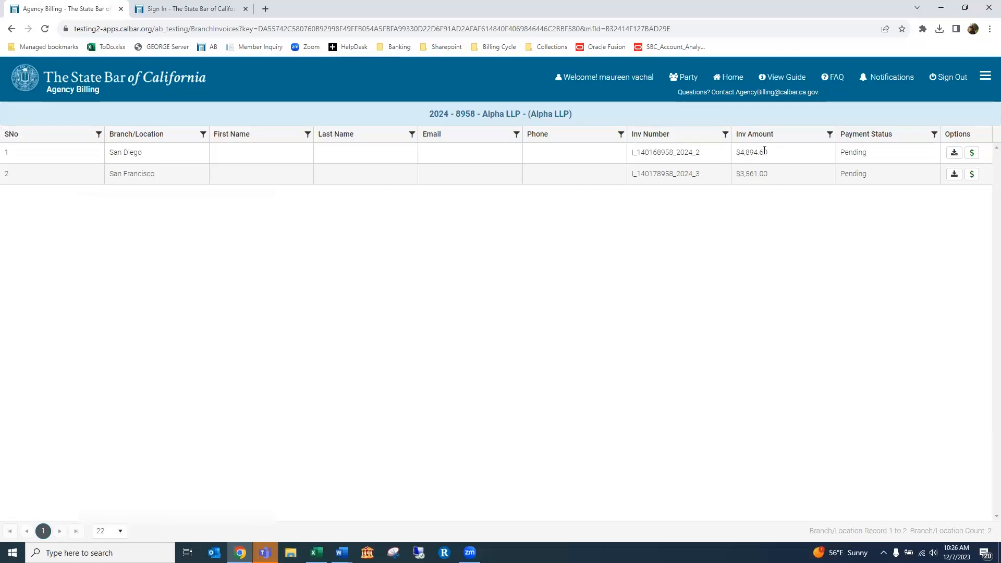
# Download the San Diego branch invoice and open the downloaded file
pyautogui.click(954, 153)
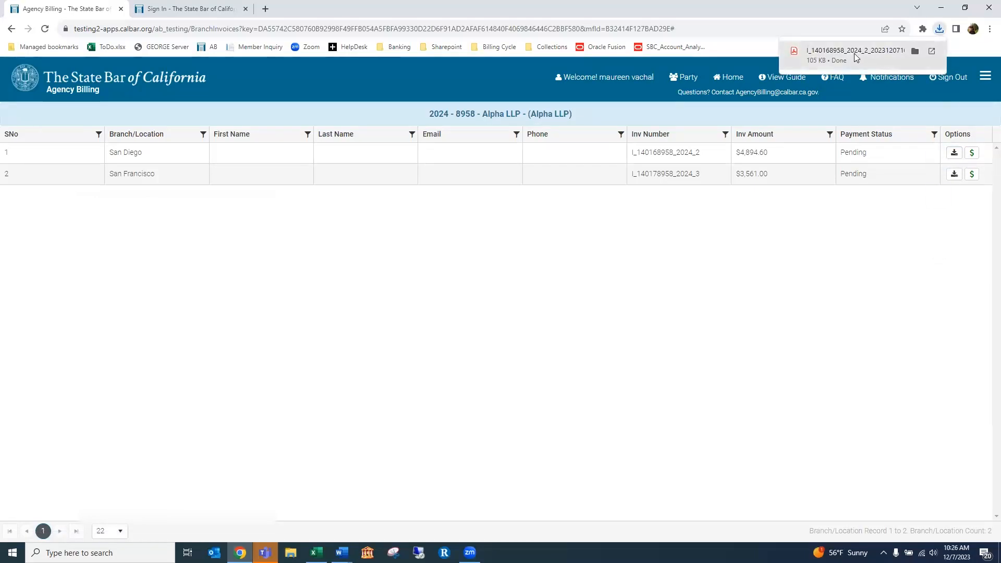
pyautogui.click(855, 57)
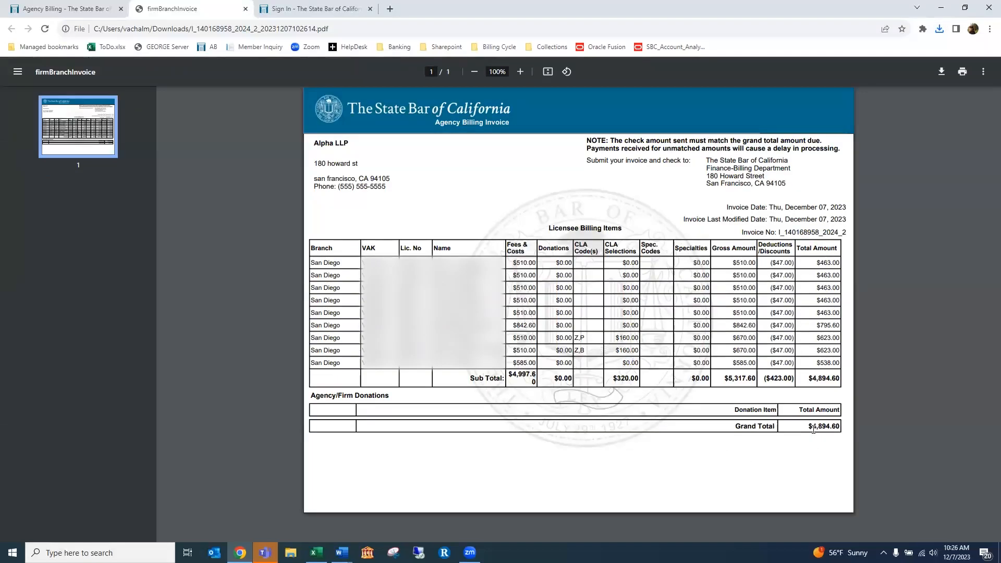
# Leave the San Diego invoice PDF and return to the Agency Billing branch invoices list
pyautogui.click(86, 10)
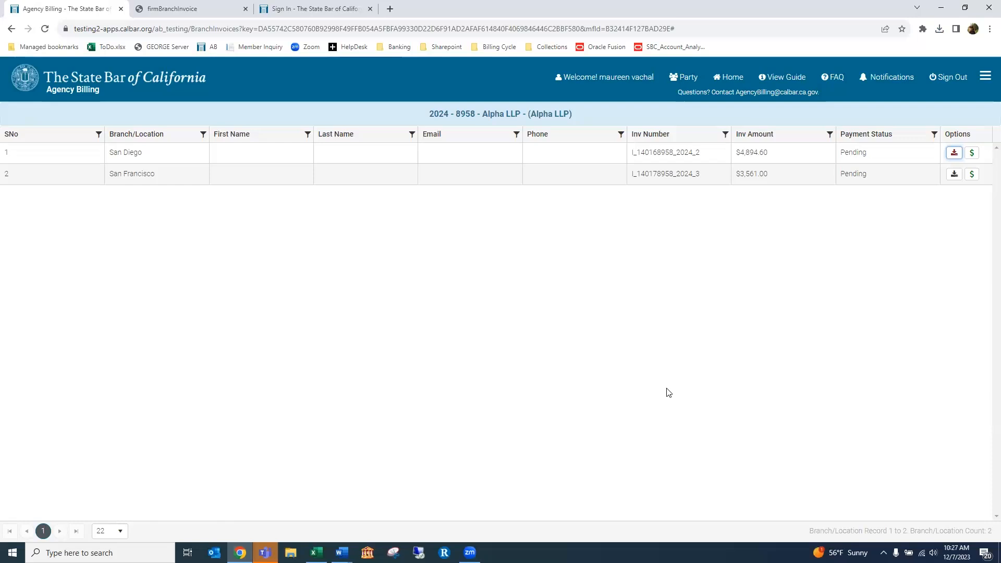
# Go to the Home page to reach the MyAccount dashboard
pyautogui.click(727, 79)
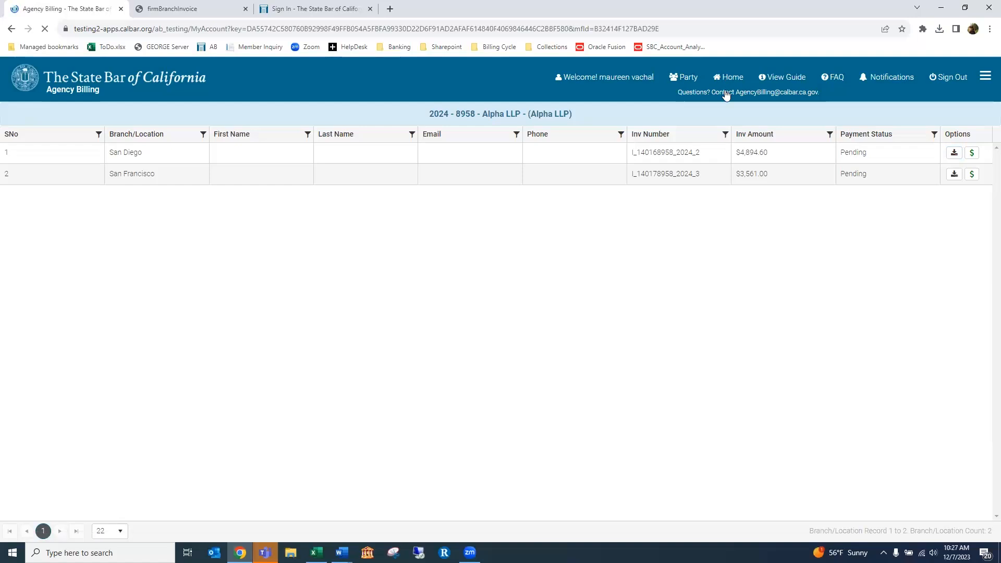
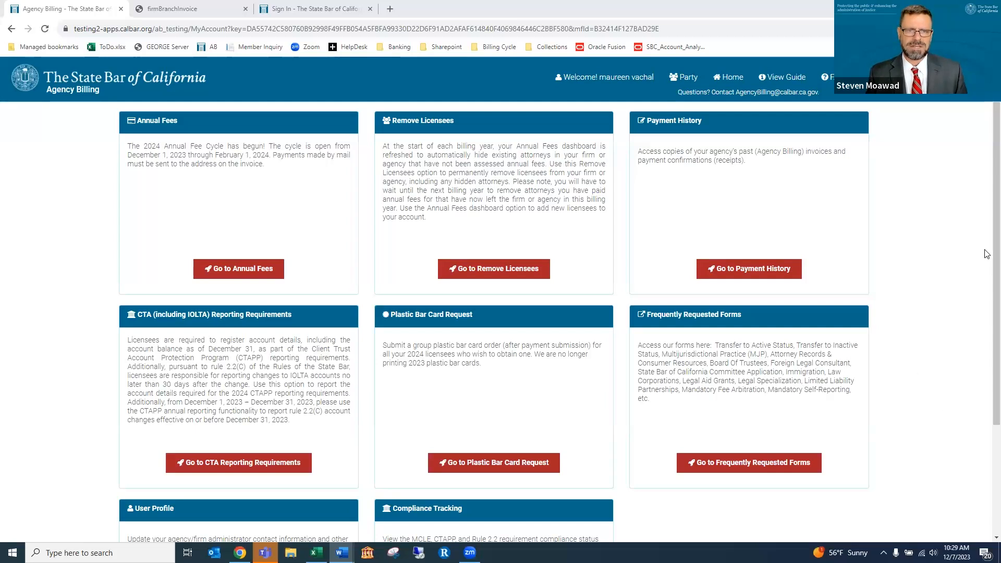
# Open CTA Reporting Requirements from the dashboard to list the 16 CA-IOLTA licensee rows
pyautogui.scroll(-3, 986, 250)
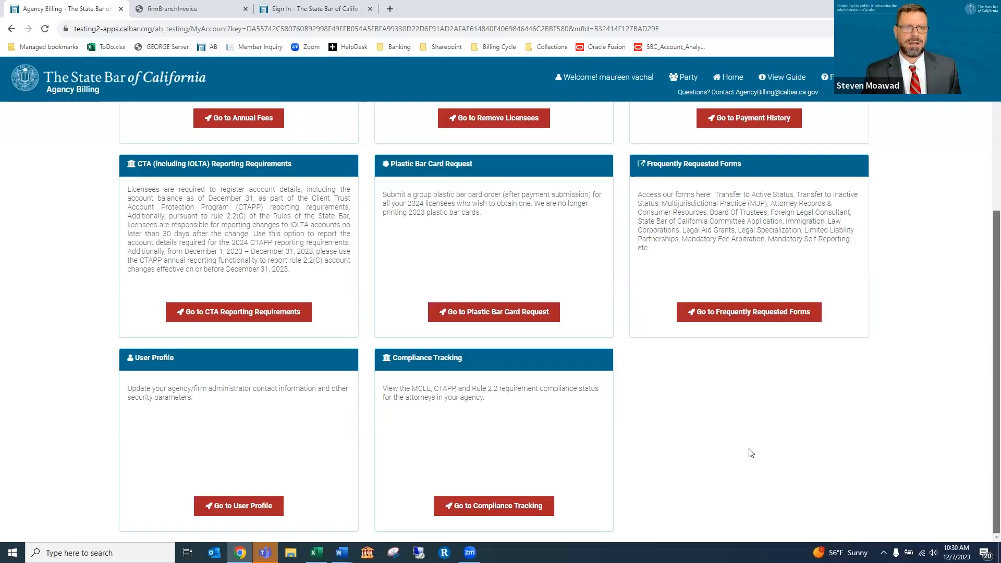
pyautogui.scroll(1, 750, 454)
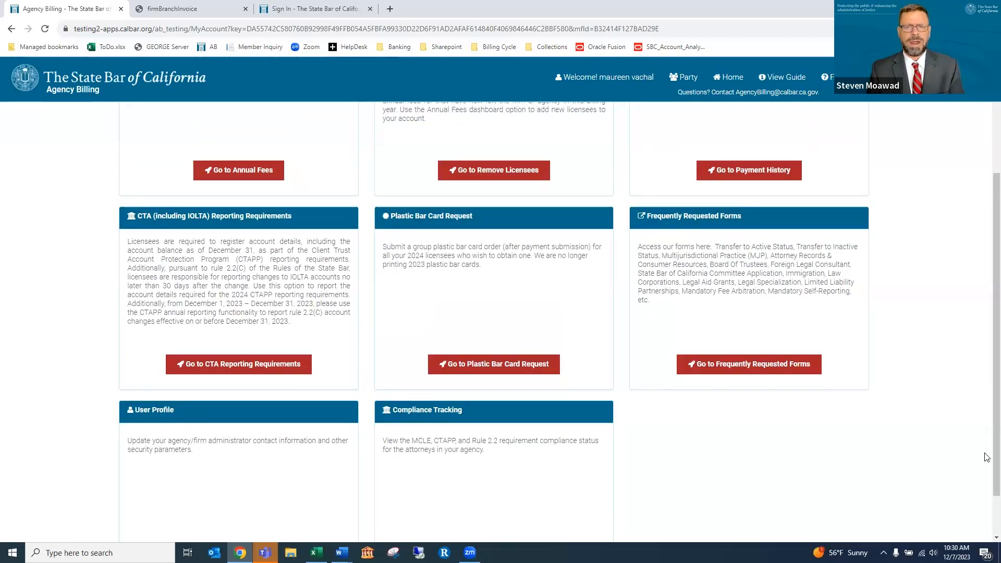
pyautogui.scroll(1, 985, 452)
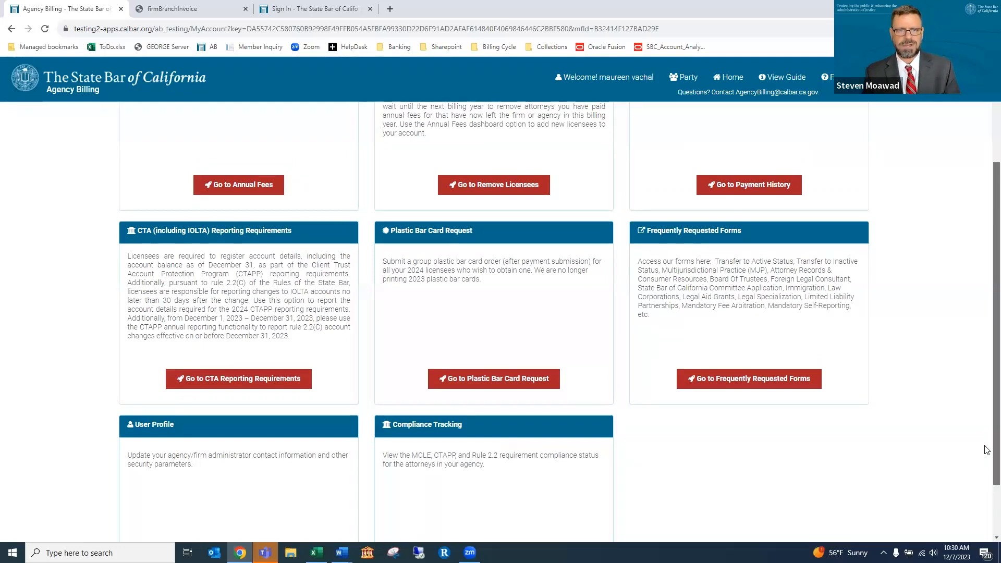
pyautogui.scroll(-1, 986, 453)
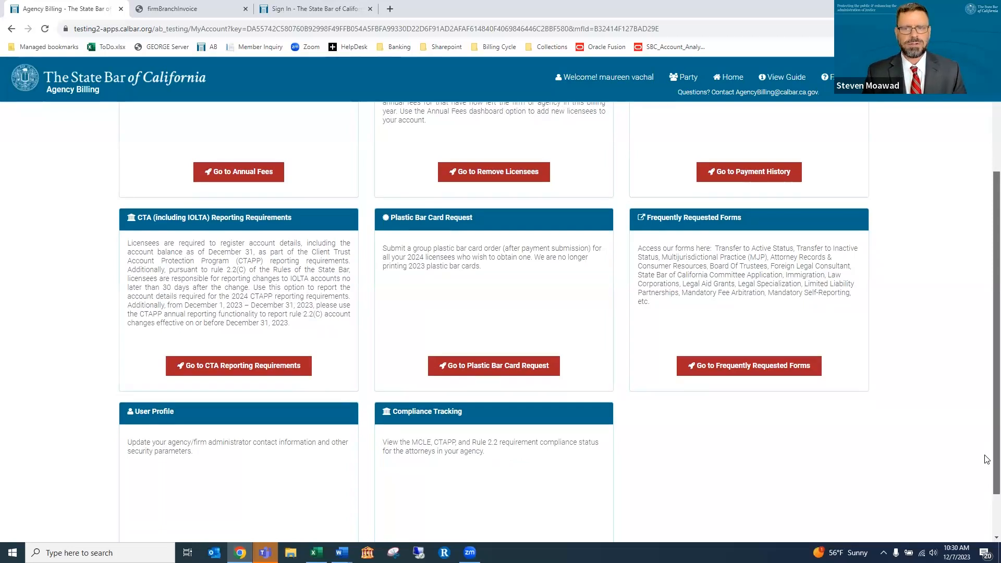
pyautogui.scroll(-1, 495, 227)
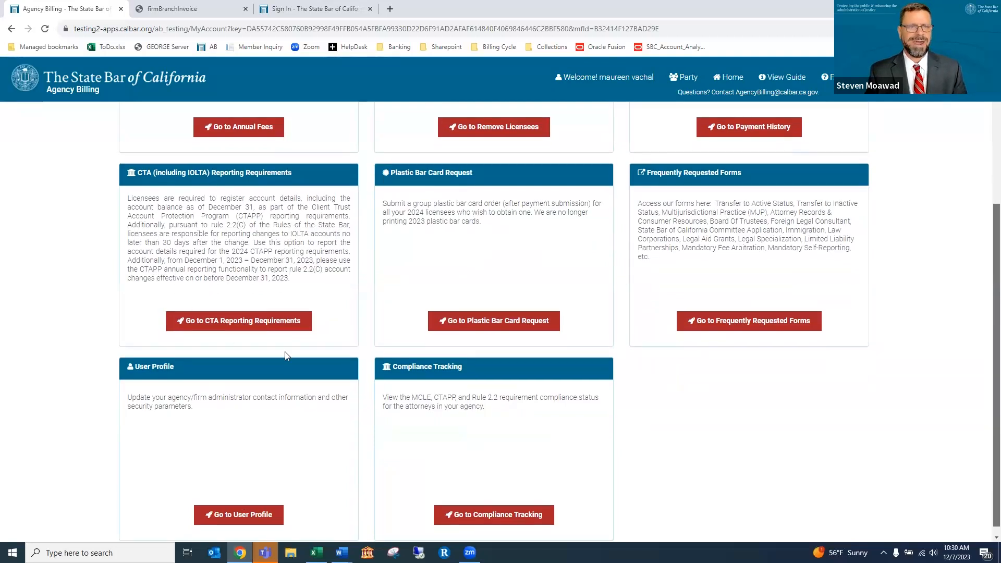
pyautogui.click(248, 322)
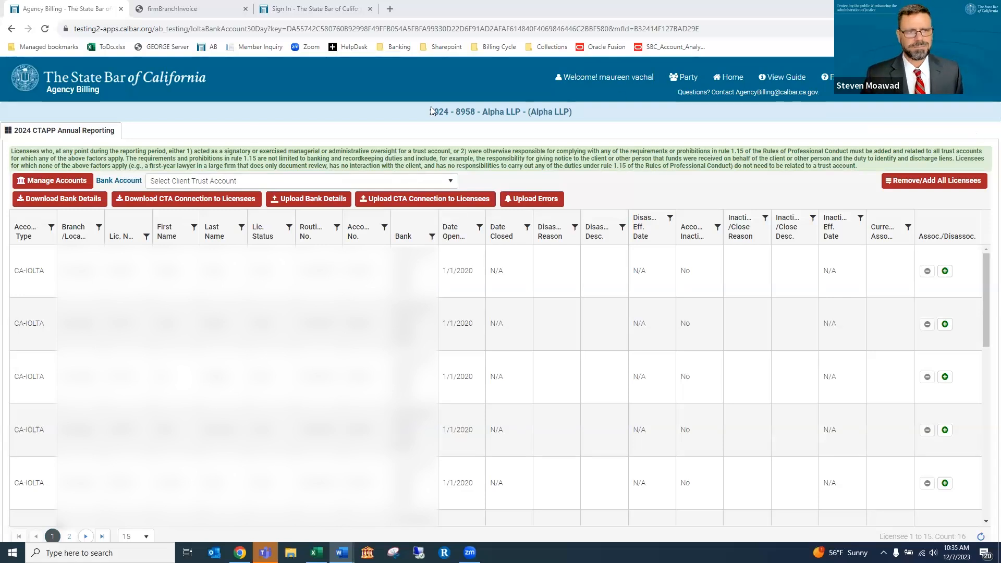
# Open Manage Accounts, widen it, and edit the CA-IOLTA account at Community Bank of Santa Maria
pyautogui.click(29, 179)
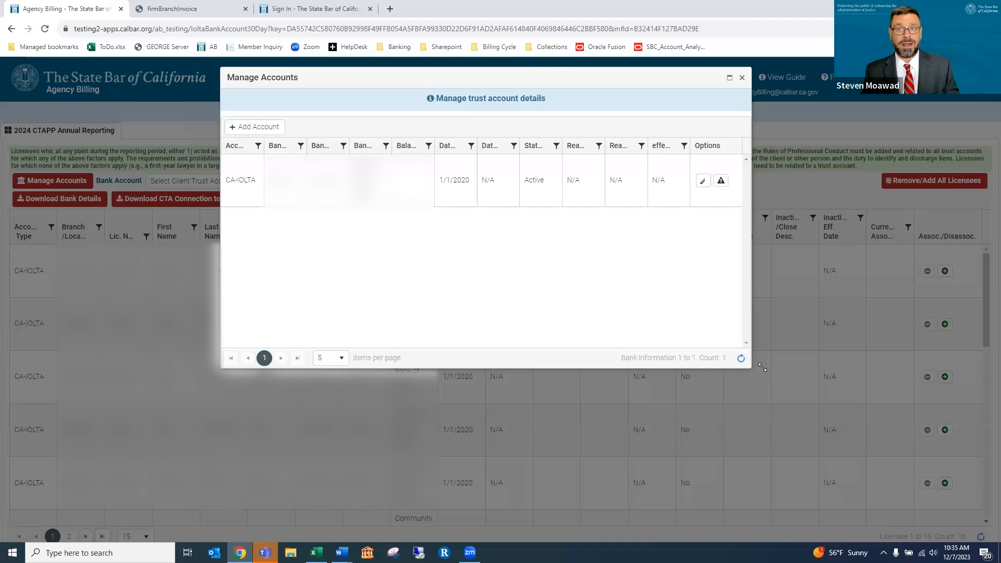
pyautogui.moveTo(750, 368); pyautogui.dragTo(791, 367)
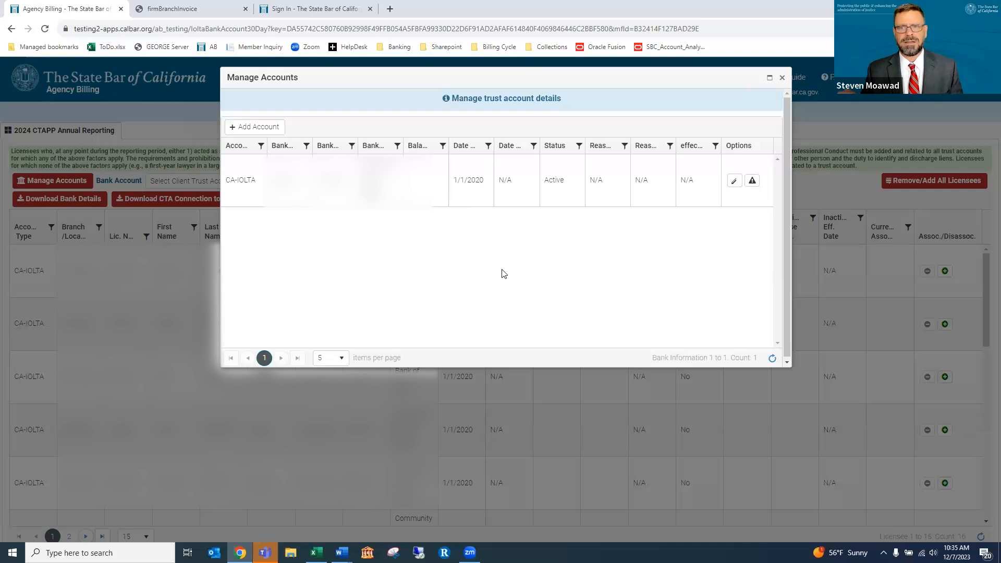
pyautogui.click(733, 182)
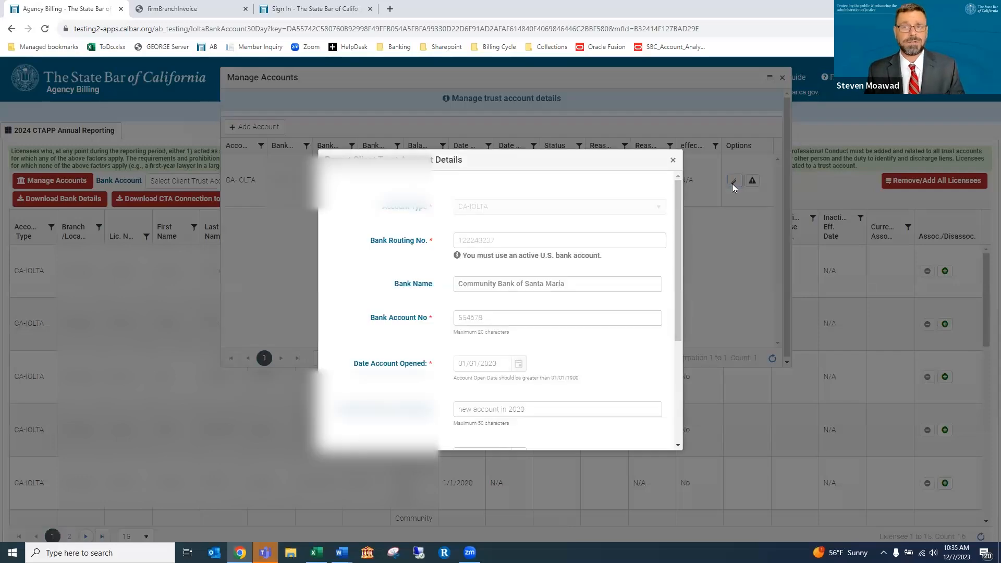
# Scroll through the CA-IOLTA account details form and cancel without saving changes
pyautogui.scroll(-3, 622, 260)
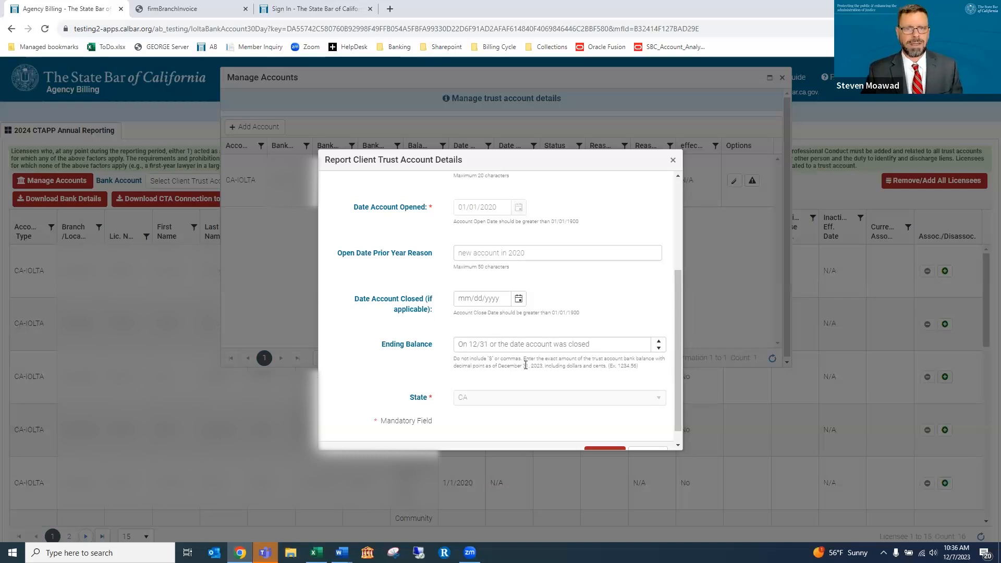
pyautogui.scroll(-1, 591, 364)
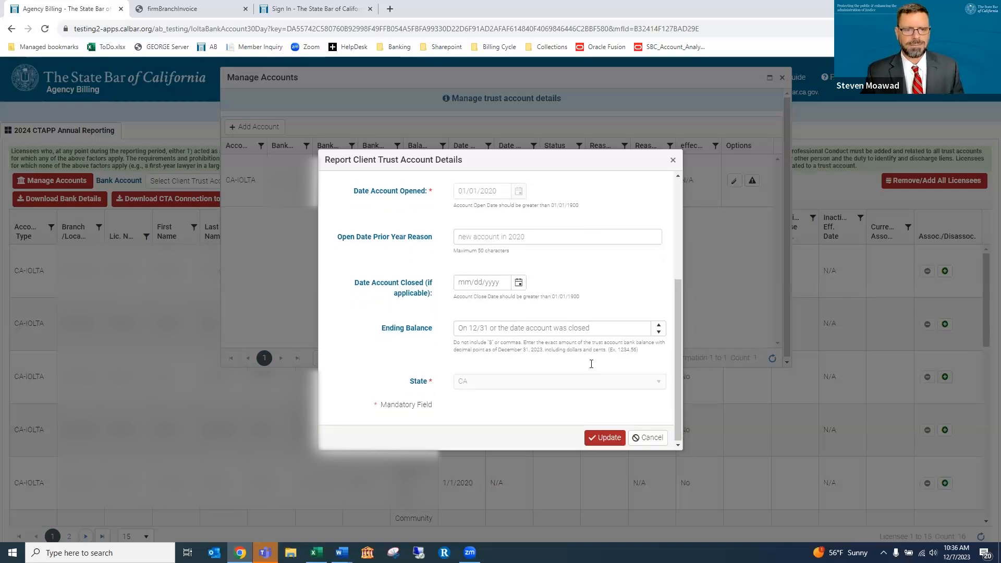
pyautogui.click(646, 438)
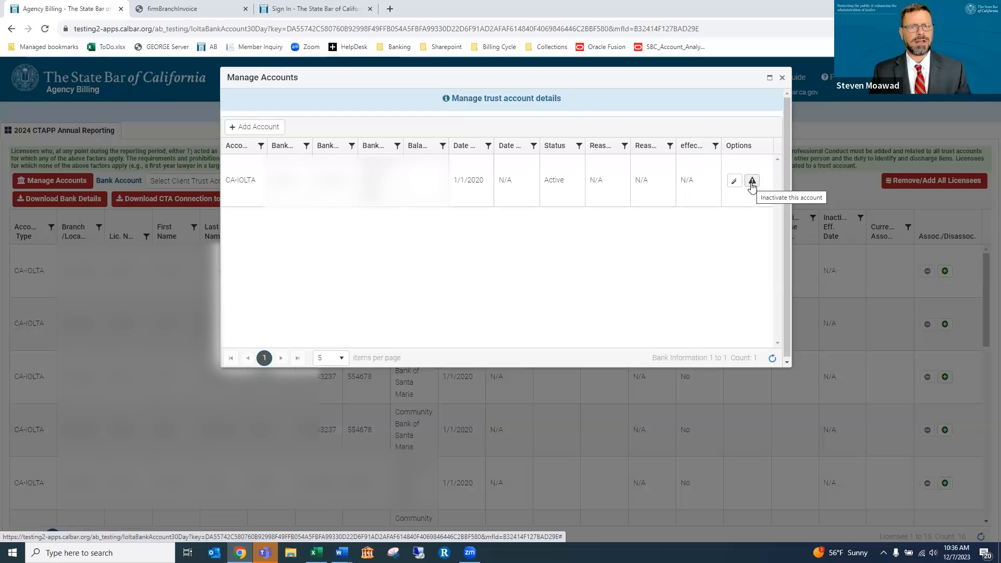
# Add a new client trust account and set its Account Type to Non-CA IOLTA
pyautogui.click(261, 128)
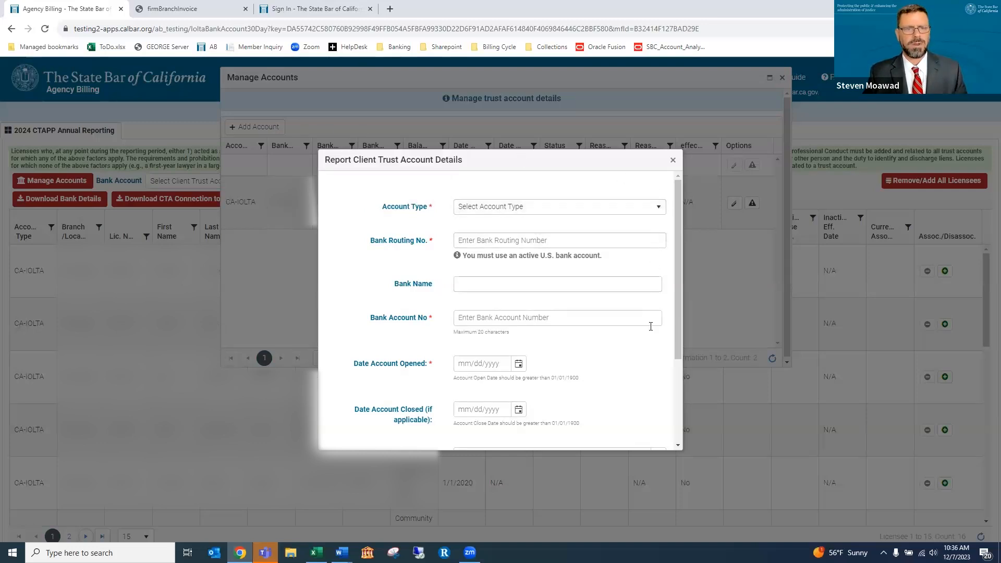
pyautogui.scroll(-2, 647, 404)
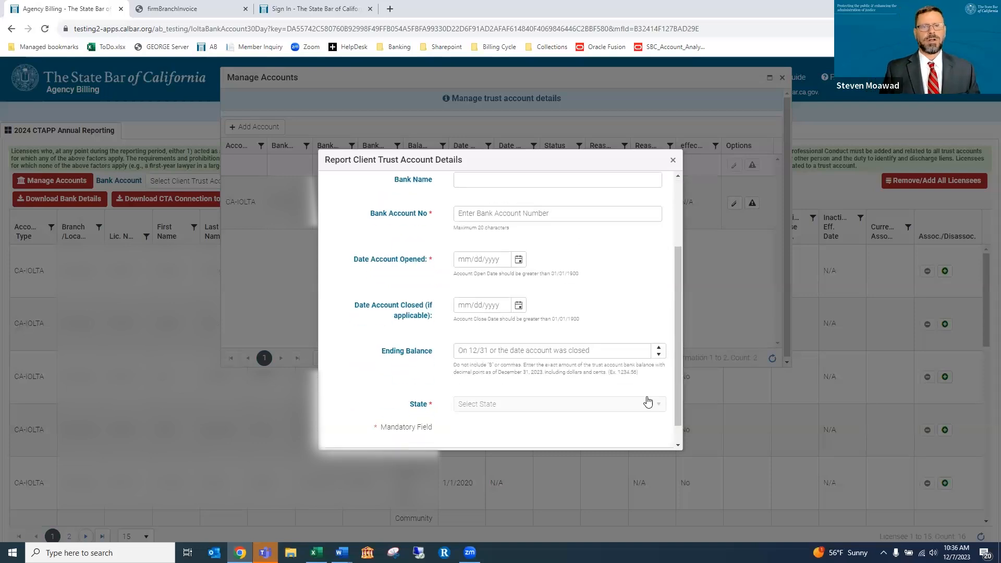
pyautogui.scroll(2, 651, 381)
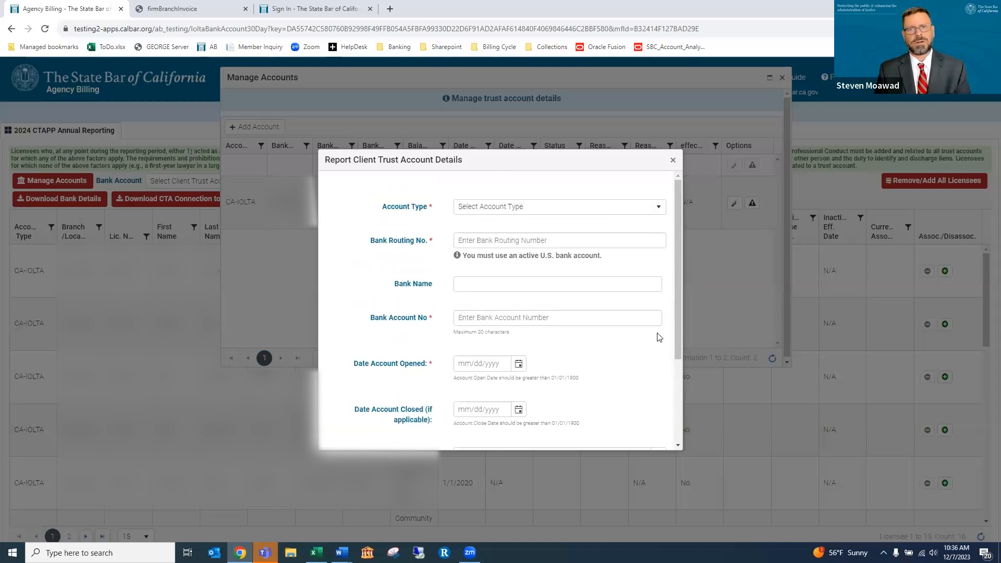
pyautogui.click(659, 210)
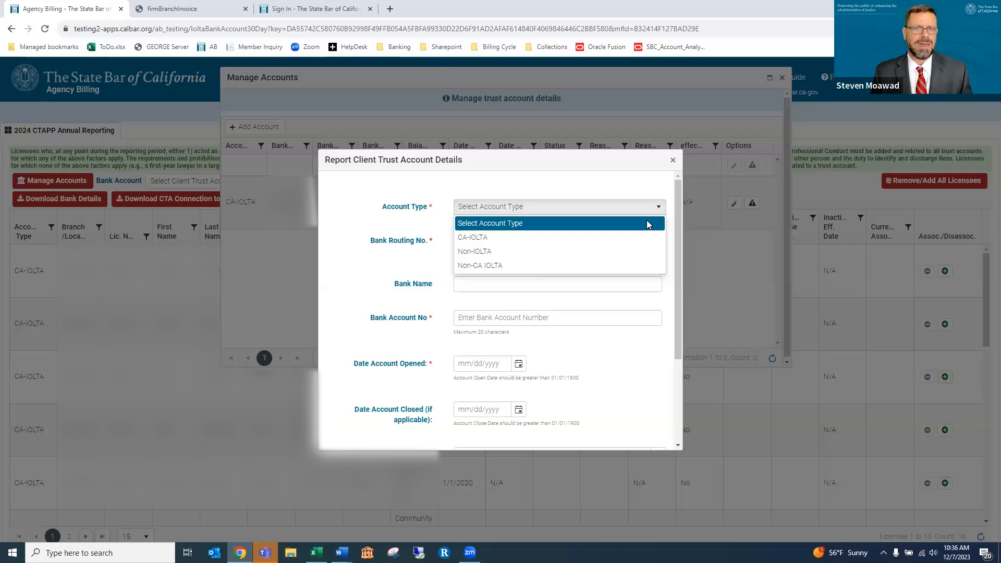
pyautogui.click(629, 266)
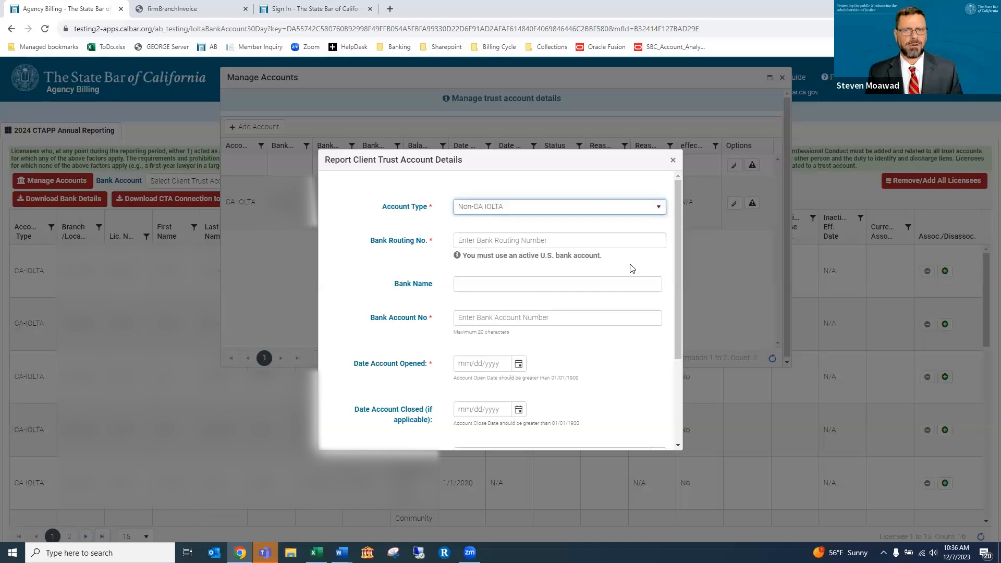
# Enter routing number 111000614 and pick the JPMORGAN CHASE BANK NA match
pyautogui.click(577, 241)
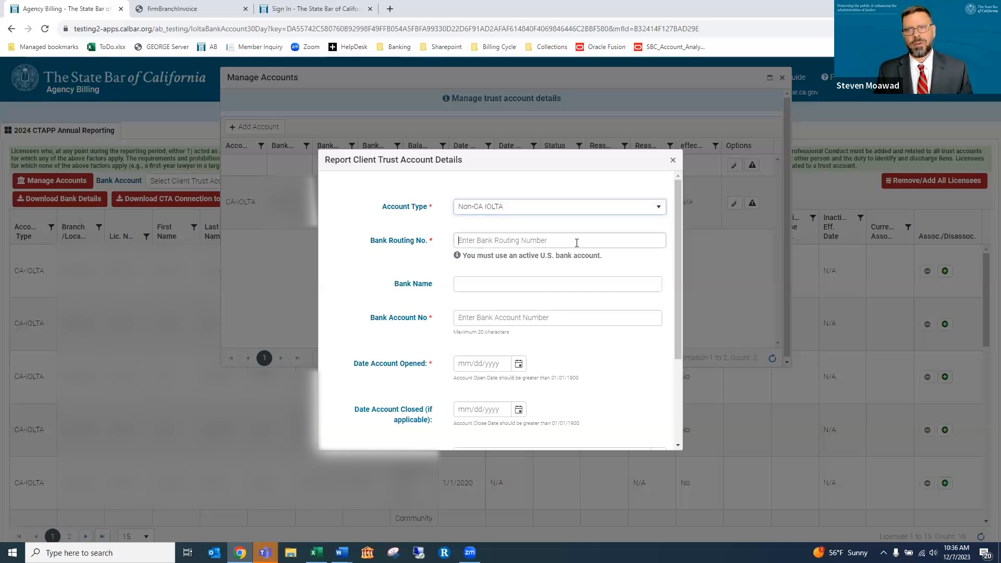
pyautogui.write('11')
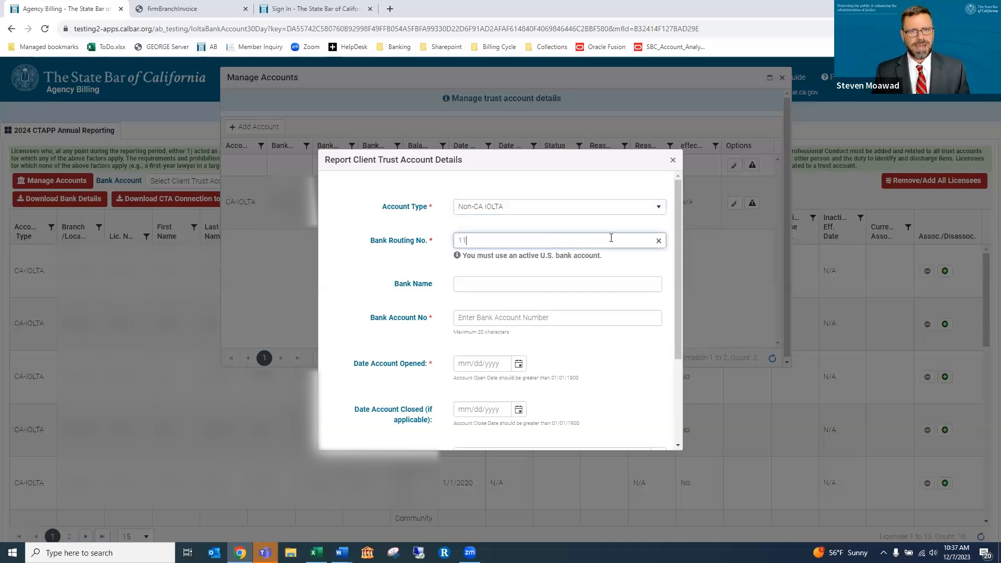
pyautogui.write('1000')
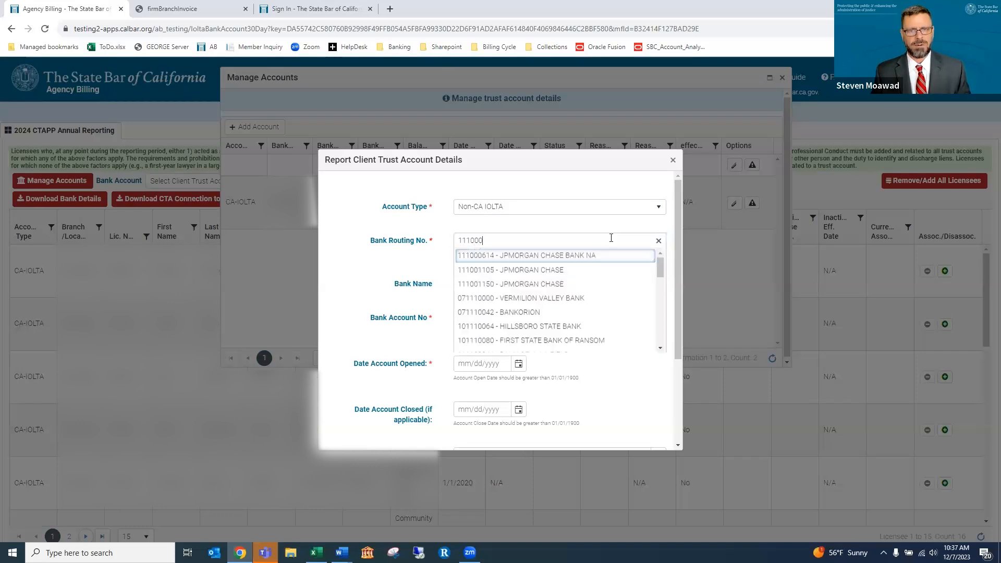
pyautogui.write('614')
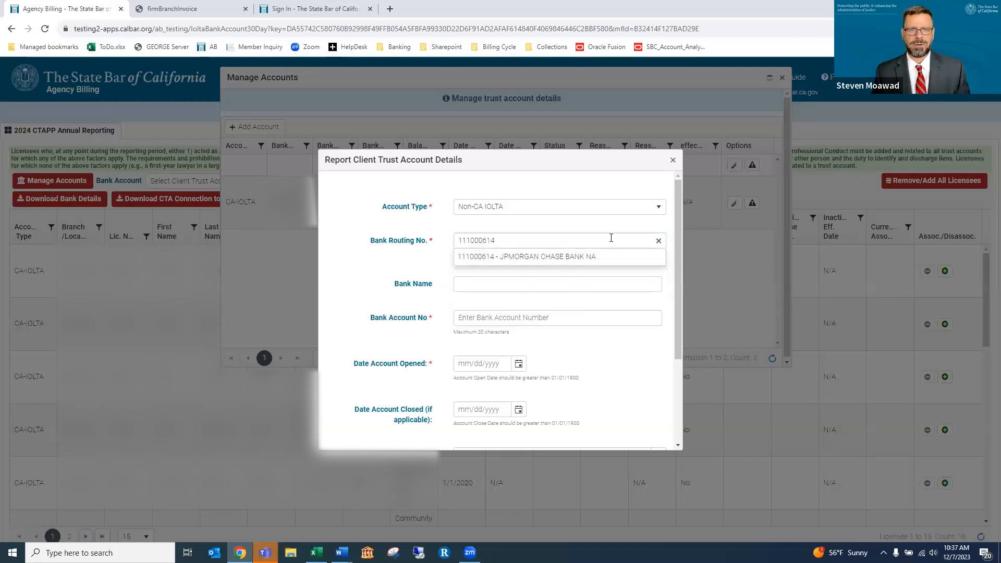
pyautogui.click(592, 257)
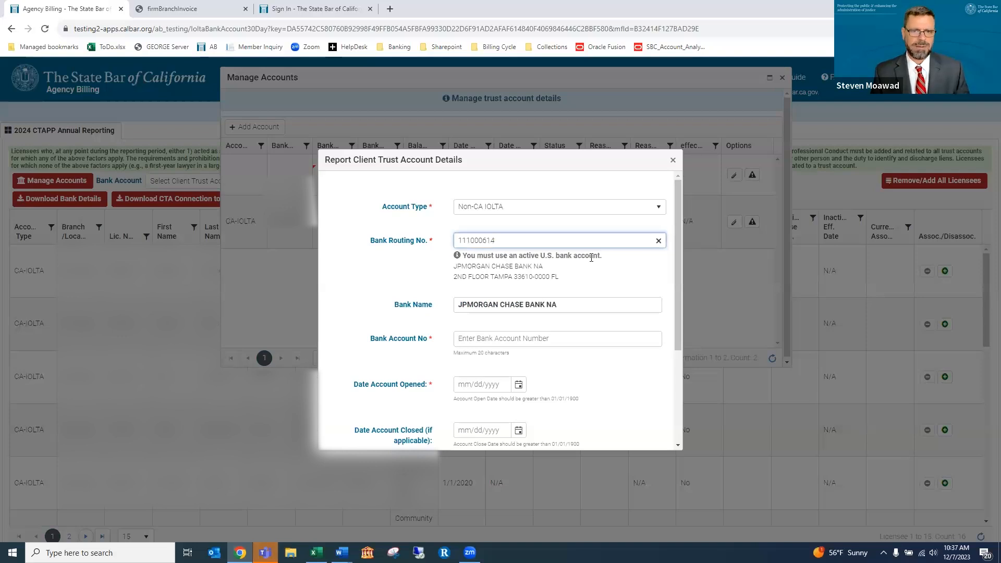
pyautogui.scroll(-1, 594, 323)
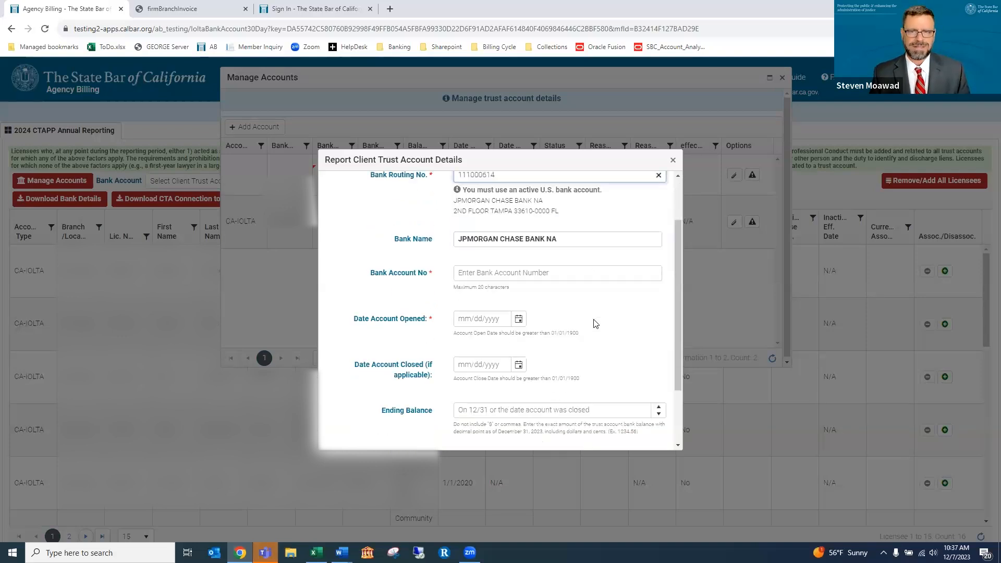
pyautogui.scroll(-1, 594, 323)
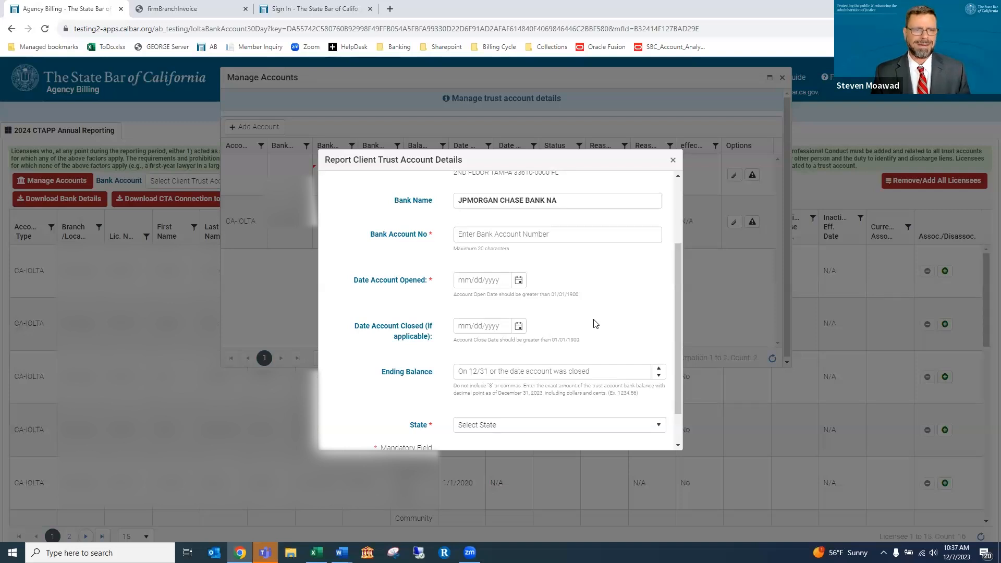
pyautogui.scroll(1, 594, 323)
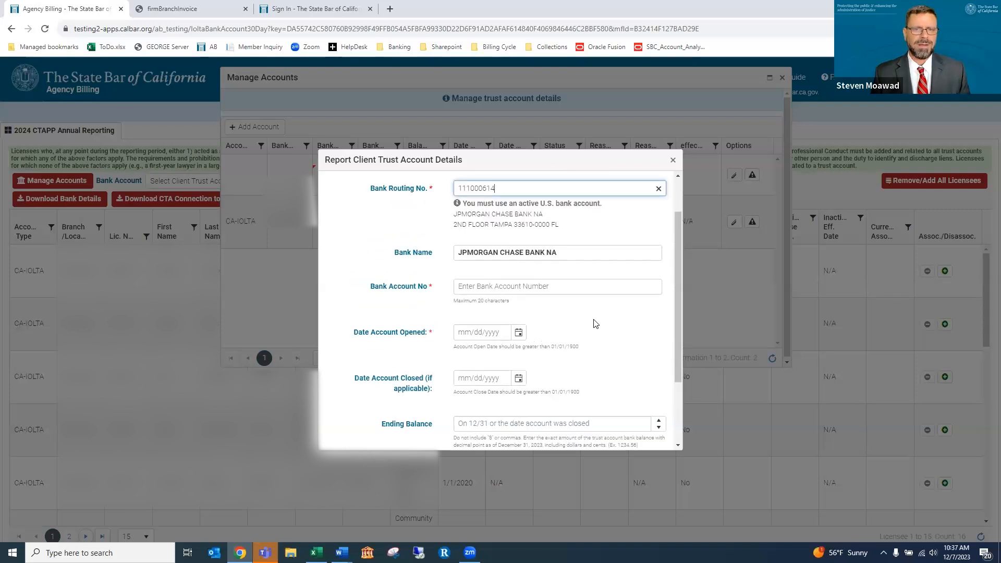
# Enter account number 123456, open date 01/01/2023 and ending balance 5000
pyautogui.click(567, 286)
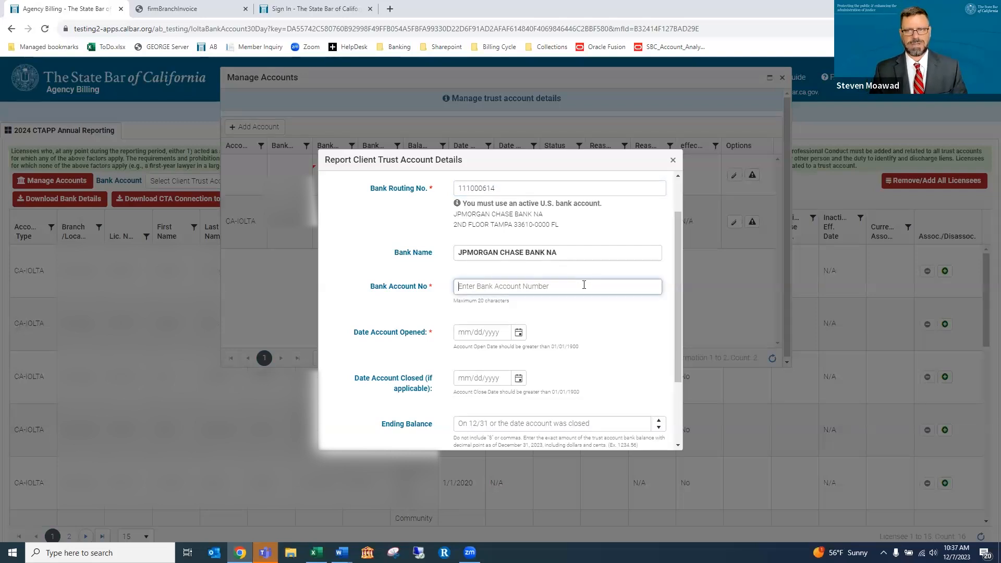
pyautogui.write('1')
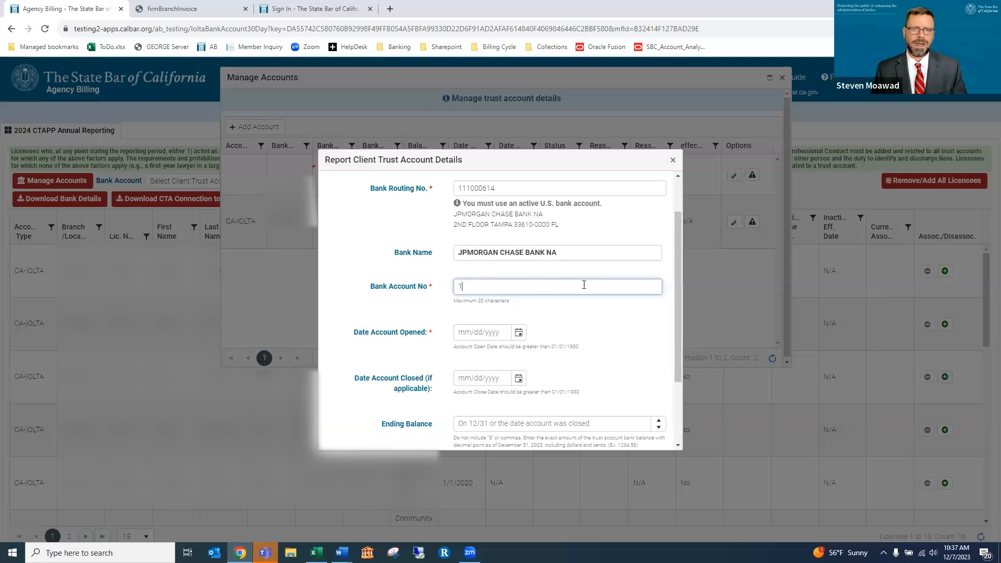
pyautogui.write('23456')
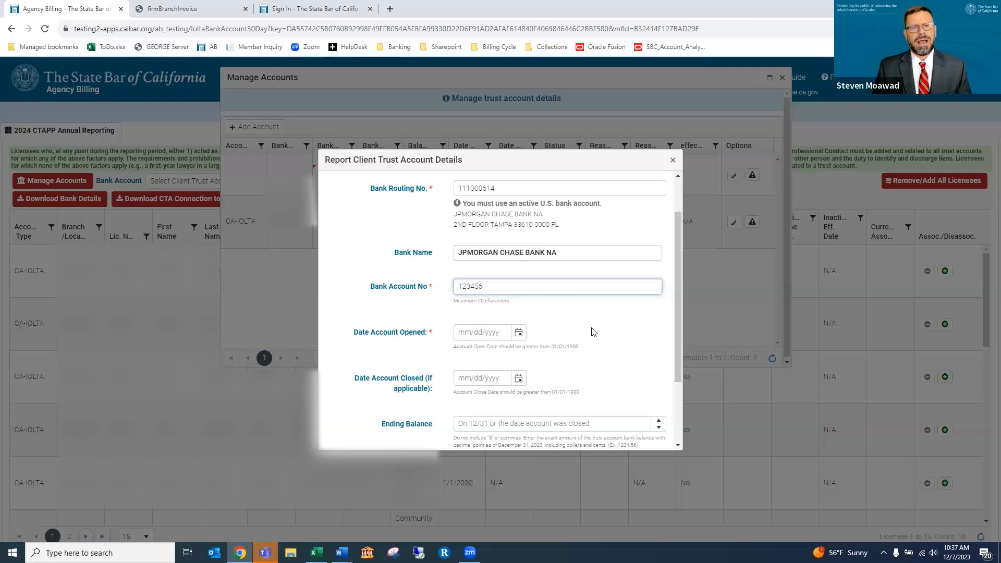
pyautogui.scroll(-1, 600, 329)
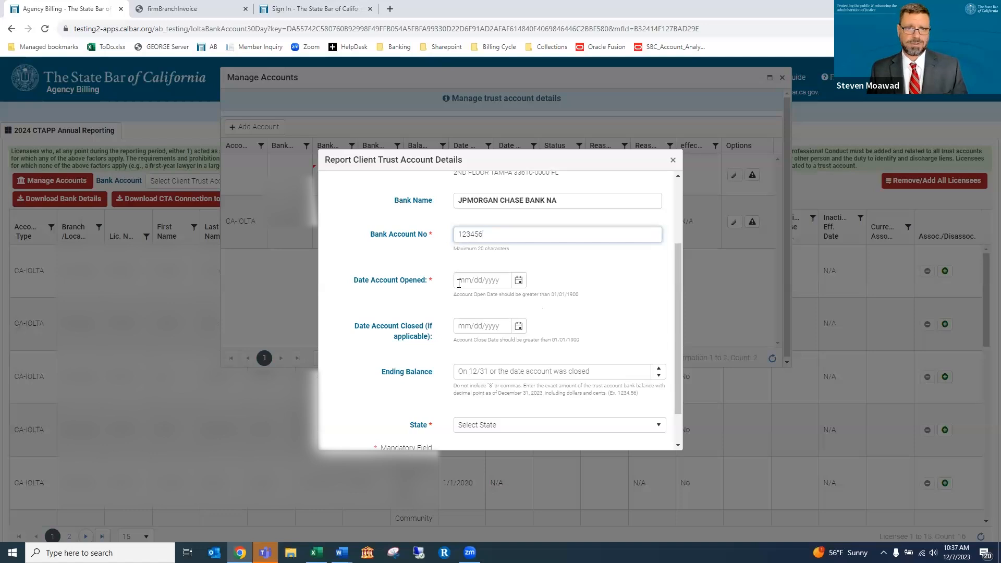
pyautogui.click(494, 280)
pyautogui.write('01')
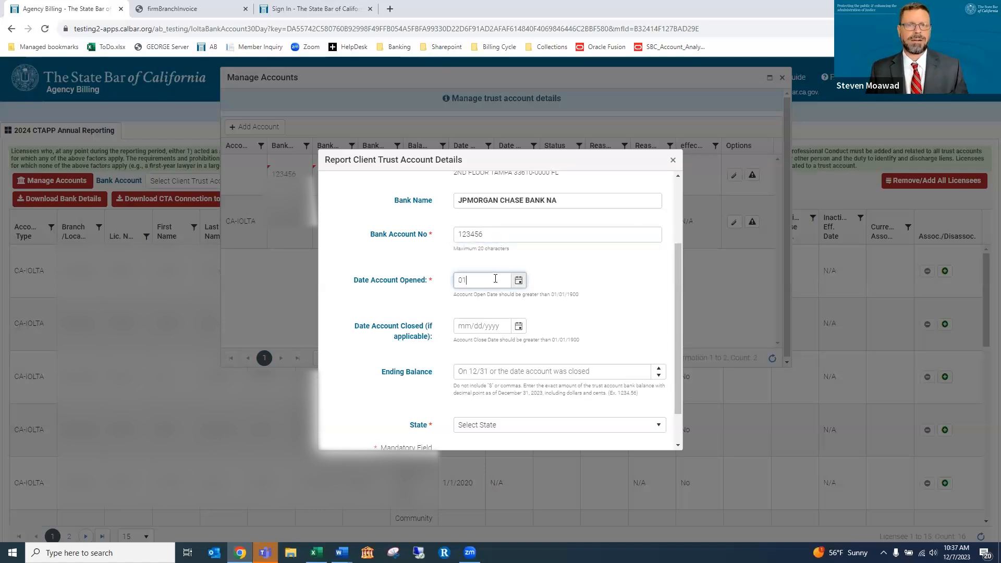
pyautogui.write('/01/2023')
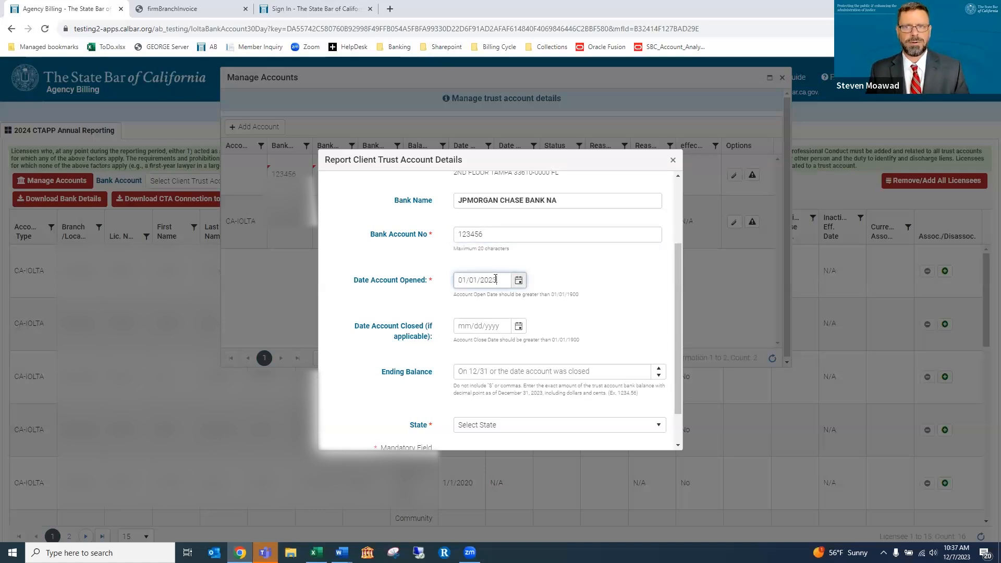
pyautogui.click(555, 372)
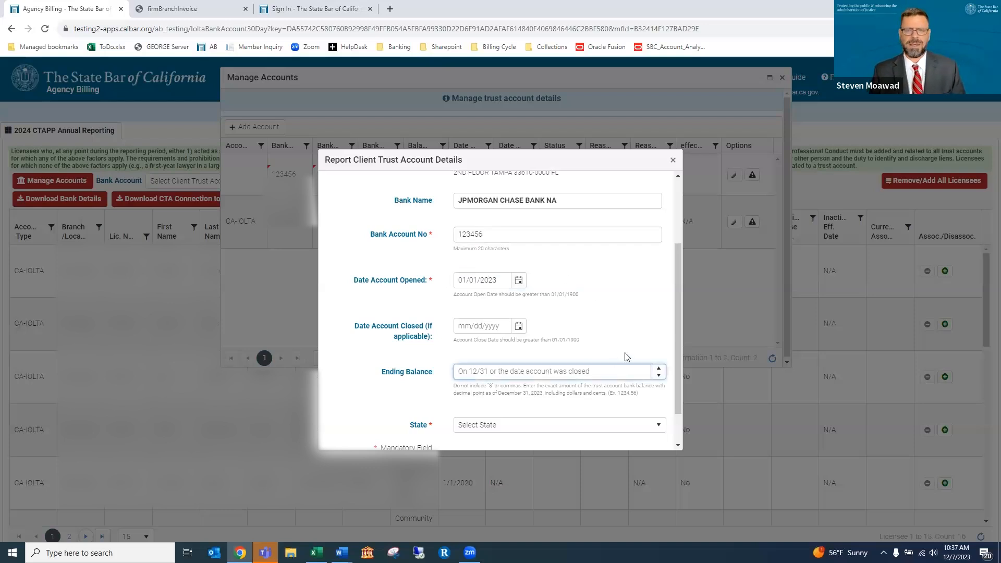
pyautogui.write('5')
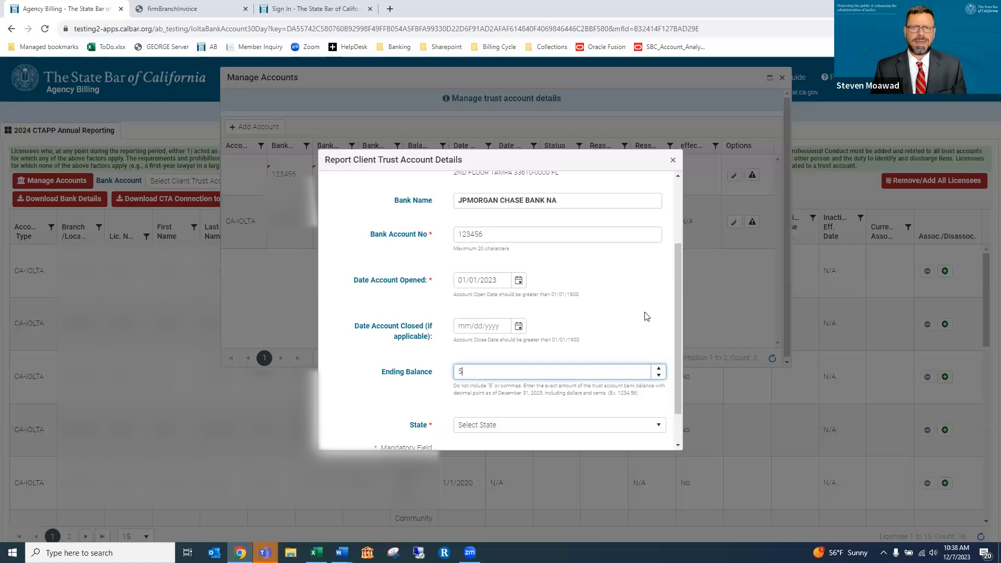
pyautogui.write('000')
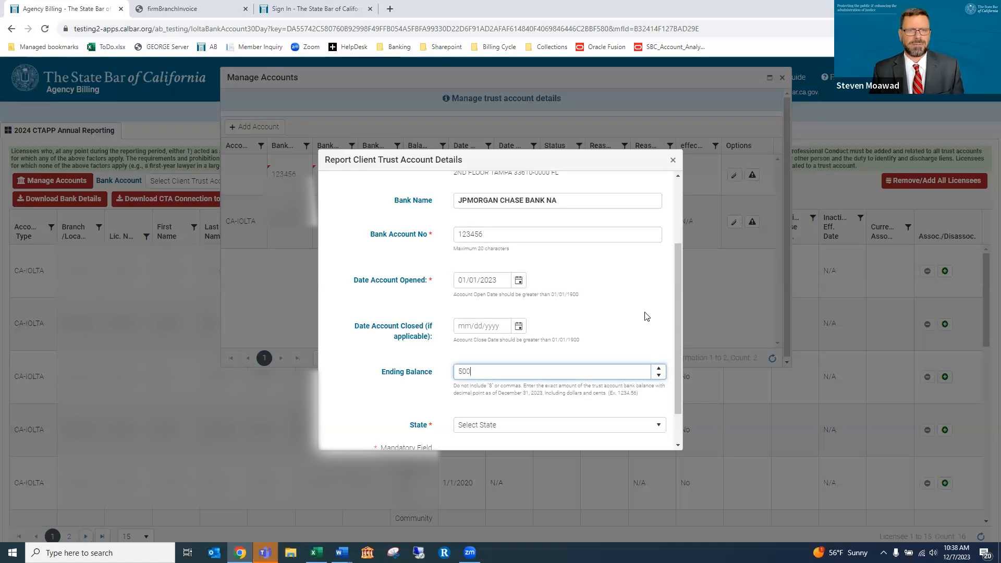
pyautogui.press('Tab')
pyautogui.scroll(-1, 600, 304)
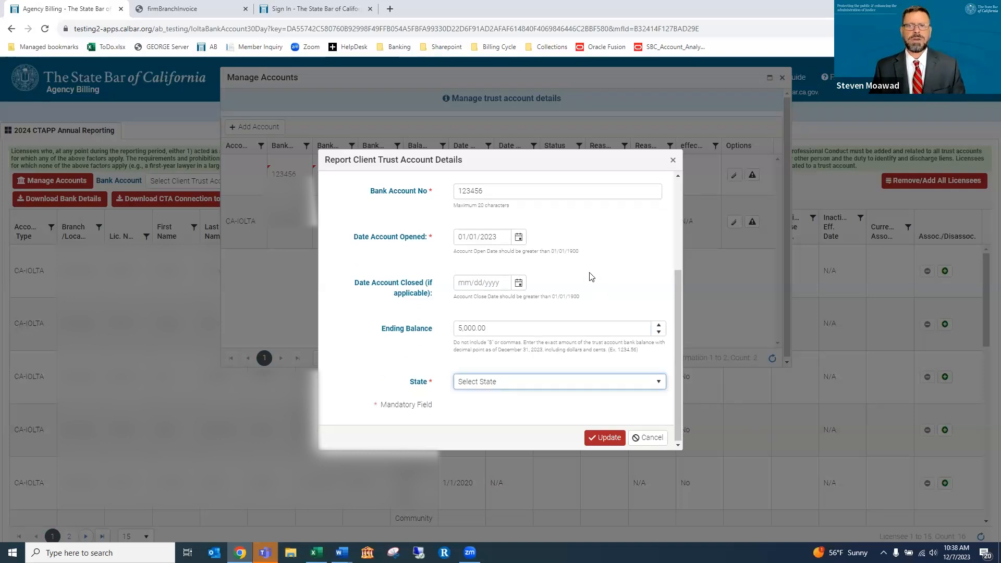
# Clear the ending balance, set state to AZ, save the account and close Manage Accounts
pyautogui.click(519, 327)
pyautogui.moveTo(475, 329); pyautogui.dragTo(451, 336)
pyautogui.press('BackSpace')
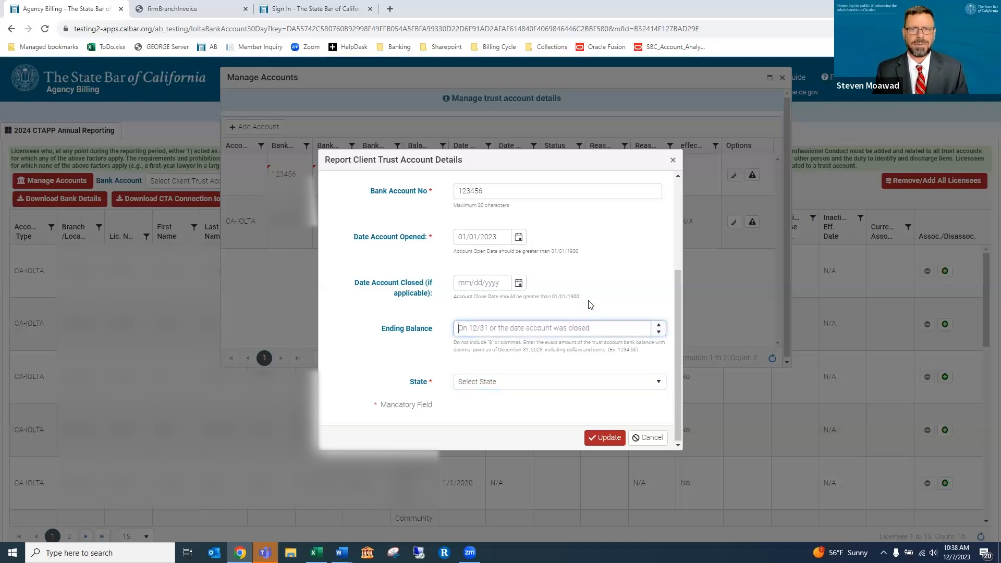
pyautogui.click(529, 388)
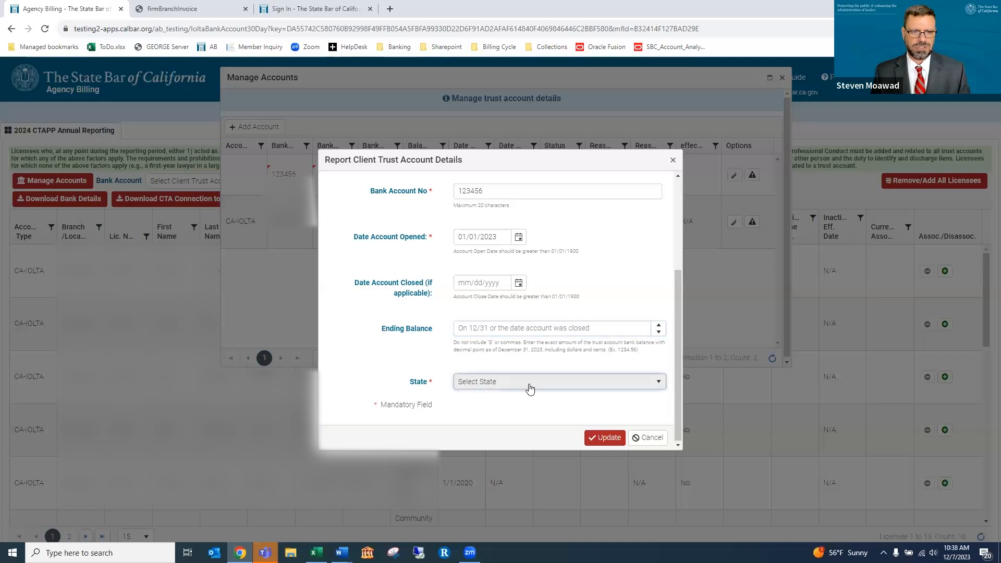
pyautogui.click(490, 444)
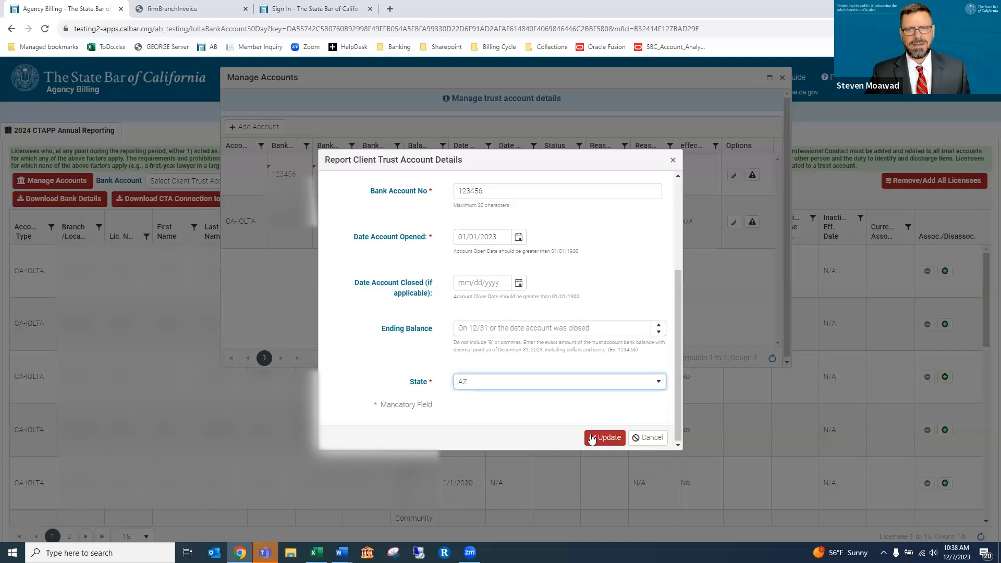
pyautogui.click(592, 439)
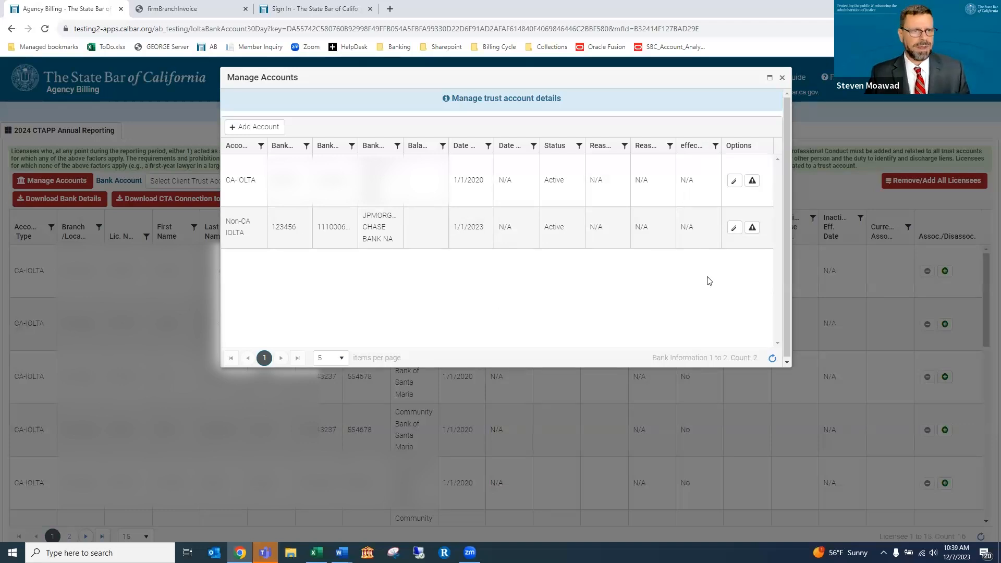
pyautogui.click(782, 78)
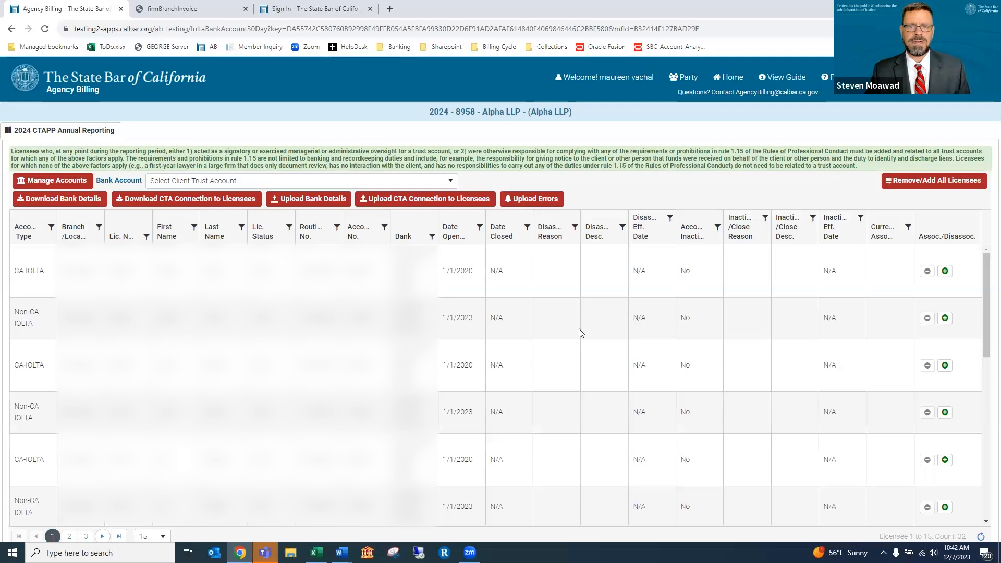
# Associate the first-row licensee with the CA-IOLTA trust account and confirm Yes
pyautogui.click(944, 271)
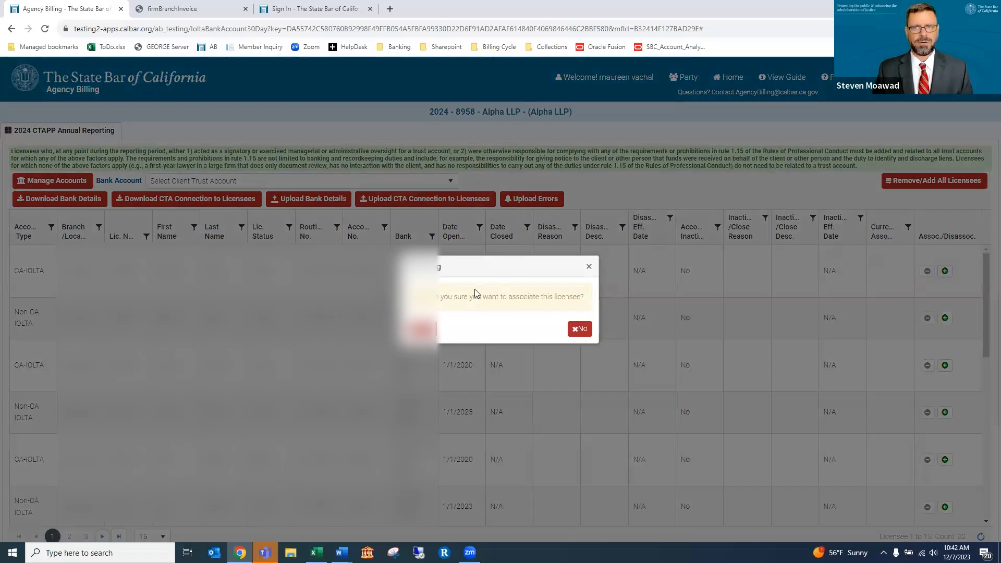
pyautogui.click(422, 329)
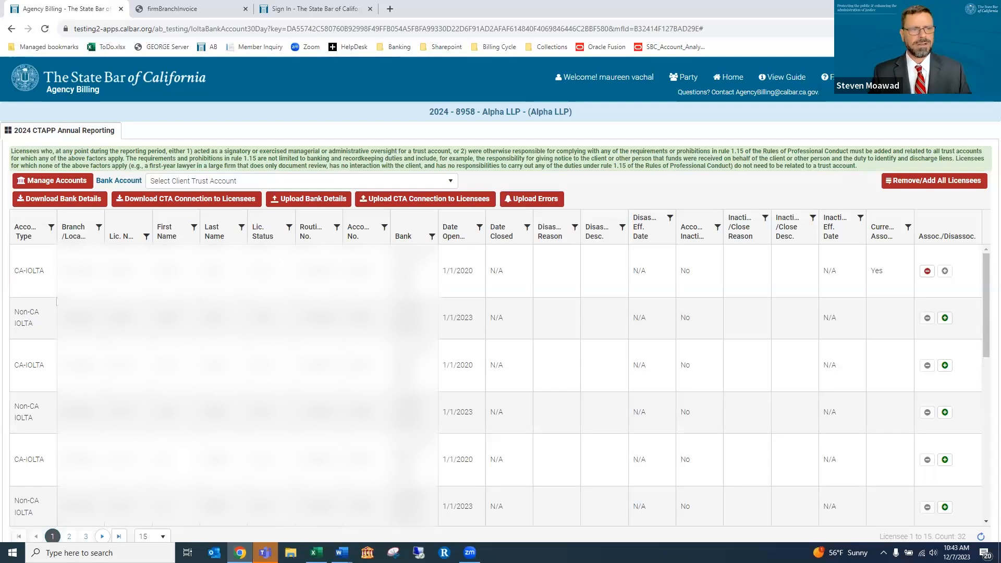
# Download the FirmCTABankDetails workbook and open it in Excel
pyautogui.click(59, 197)
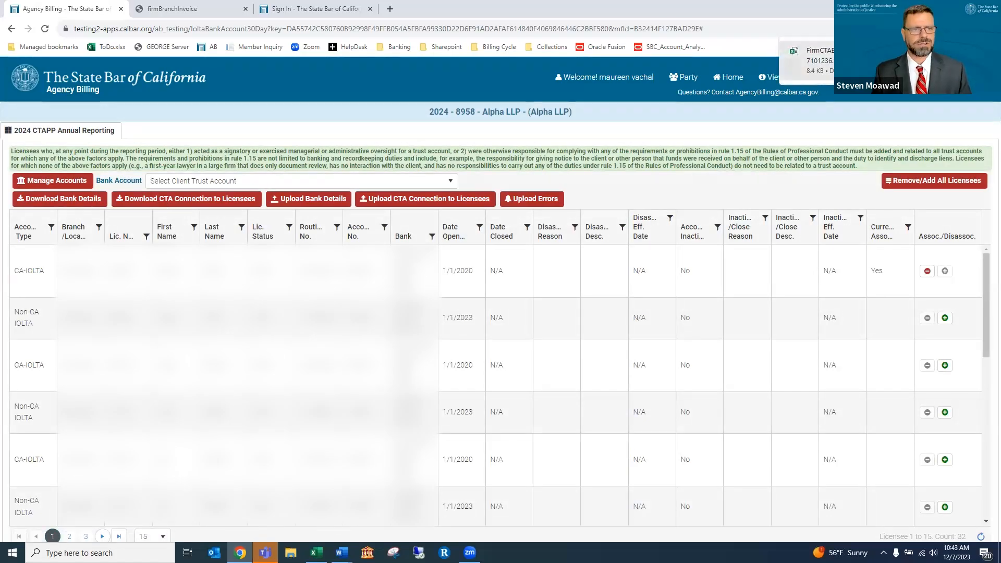
pyautogui.click(845, 60)
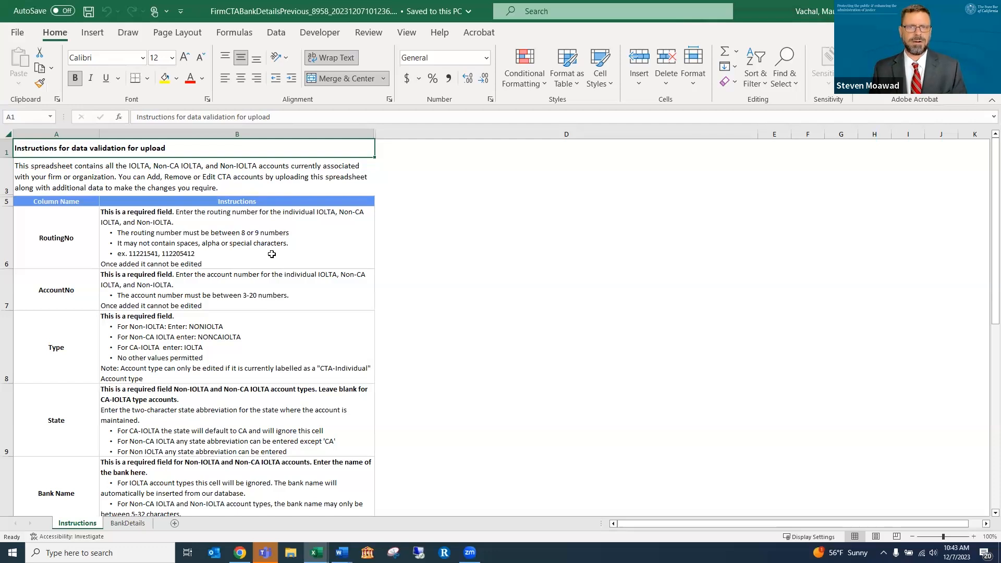
# Unhide row 4 on the BankDetails sheet, then view Upload Errors in Agency Billing
pyautogui.scroll(-2, 272, 254)
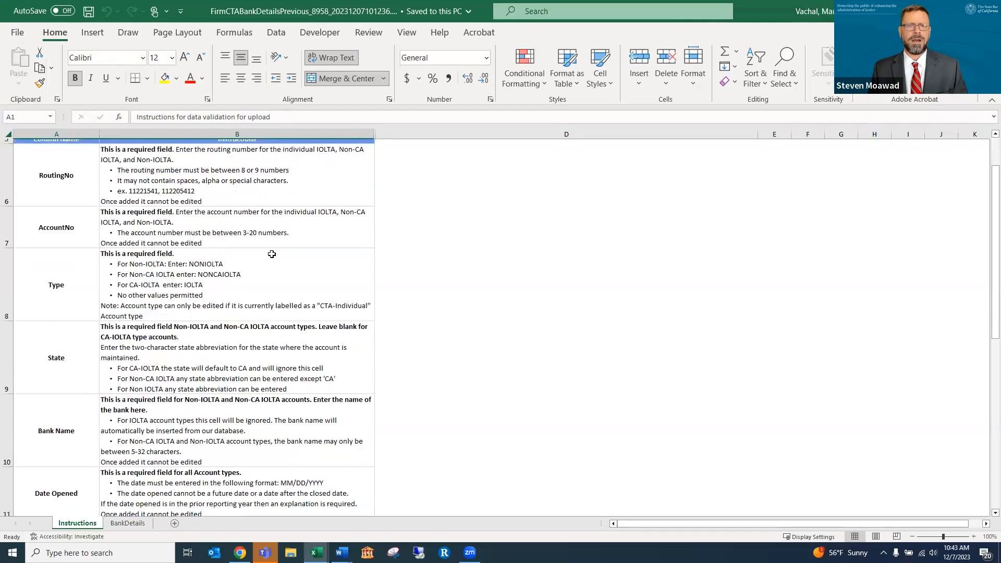
pyautogui.click(130, 522)
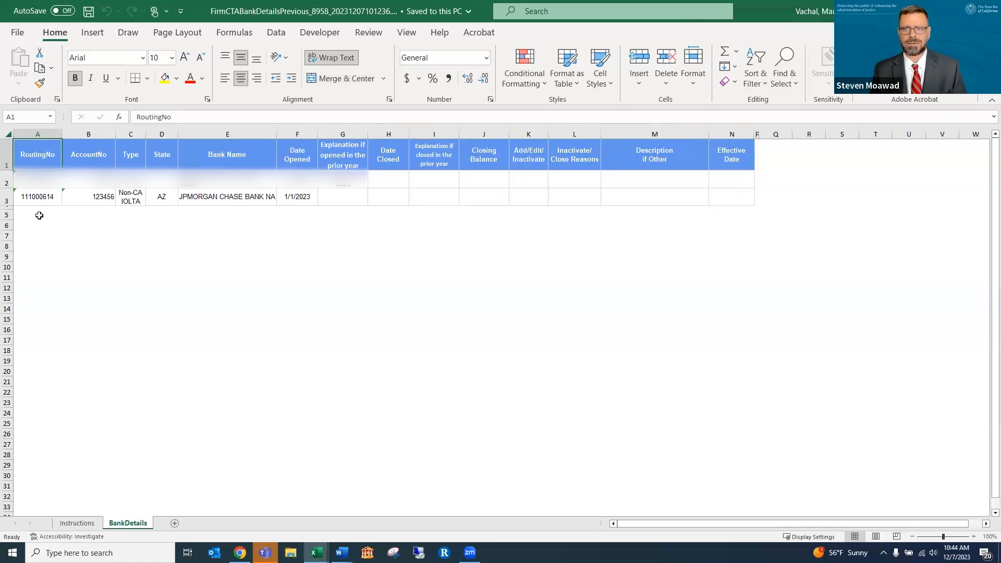
pyautogui.moveTo(5, 206); pyautogui.dragTo(6, 219)
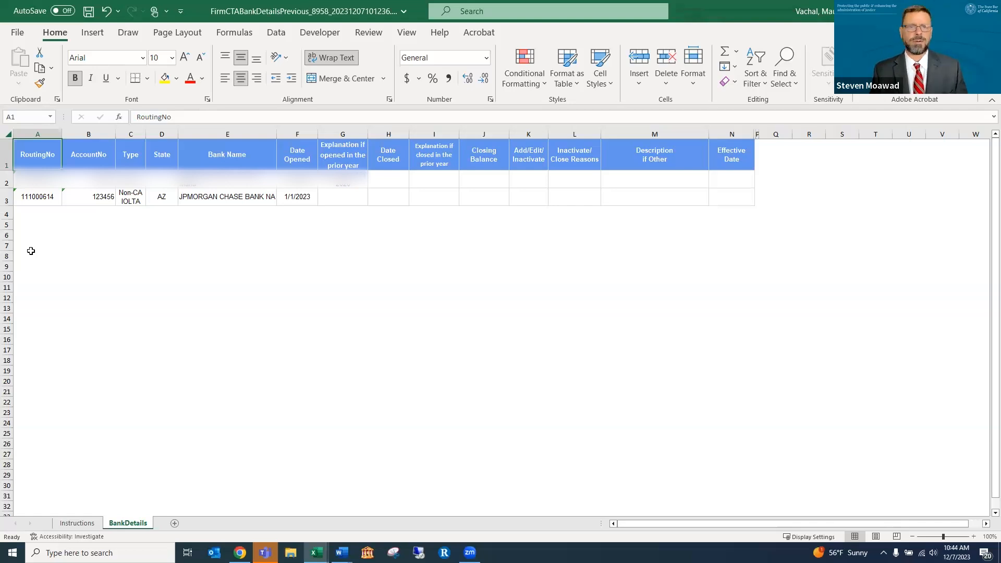
pyautogui.moveTo(5, 218); pyautogui.dragTo(5, 223)
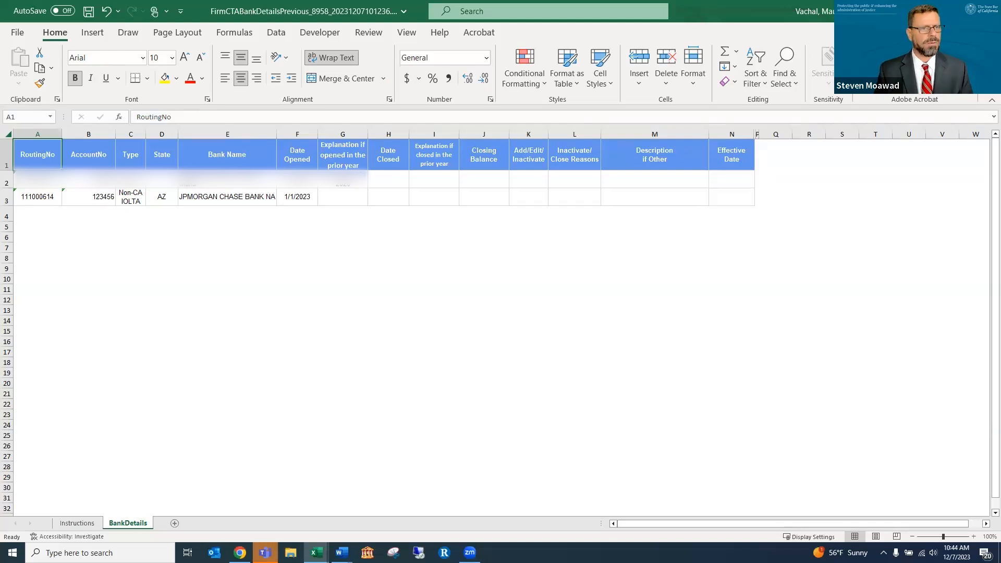
pyautogui.click(240, 552)
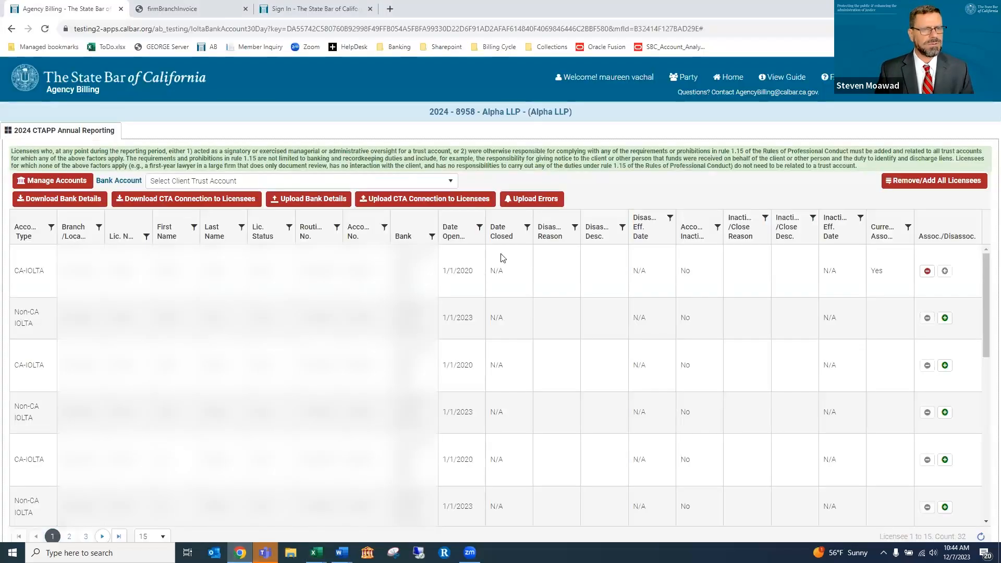
pyautogui.click(532, 195)
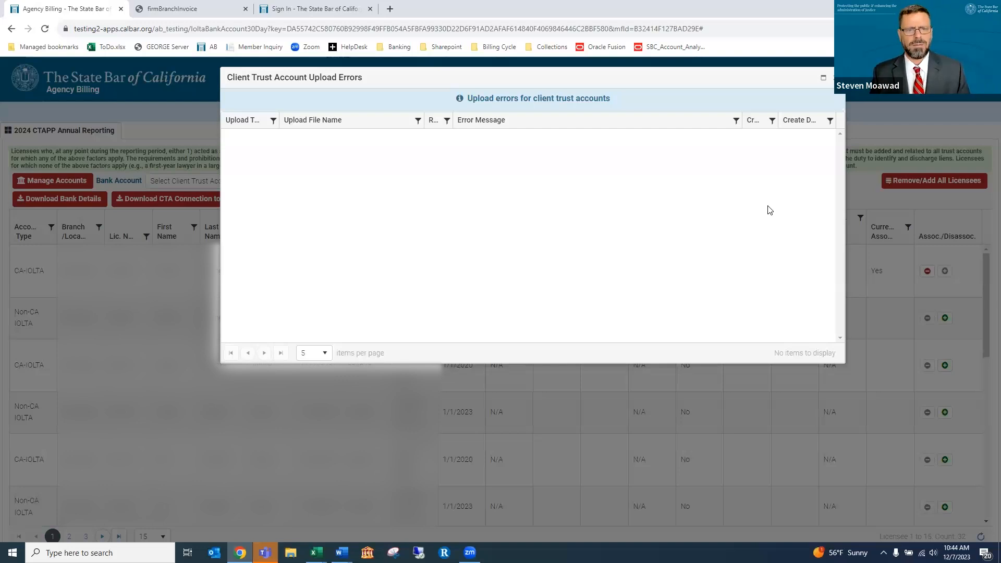
# Close the empty Client Trust Account Upload Errors dialog
pyautogui.click(833, 83)
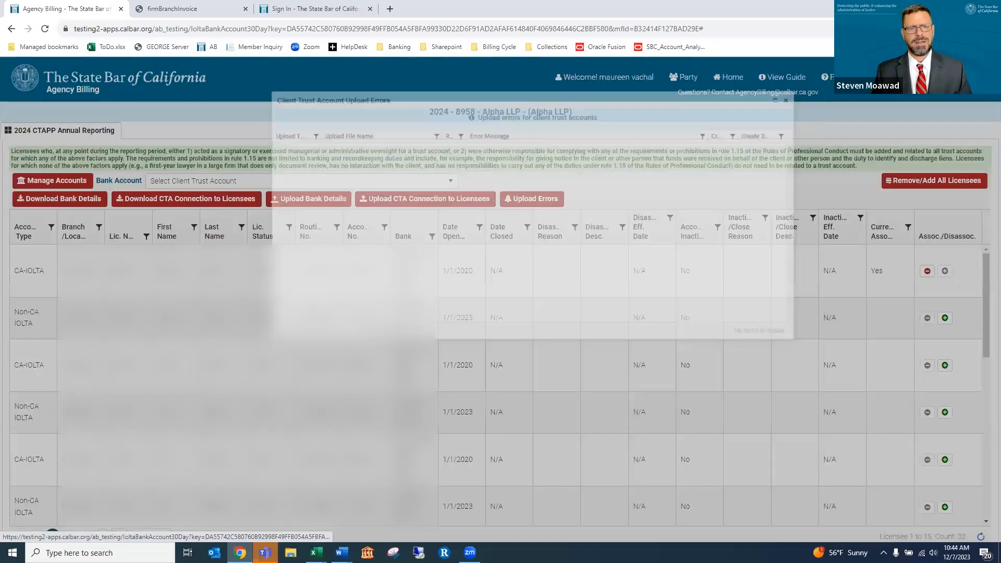
# Download the CTA Connection to Licensees spreadsheet and open it in Excel
pyautogui.click(210, 201)
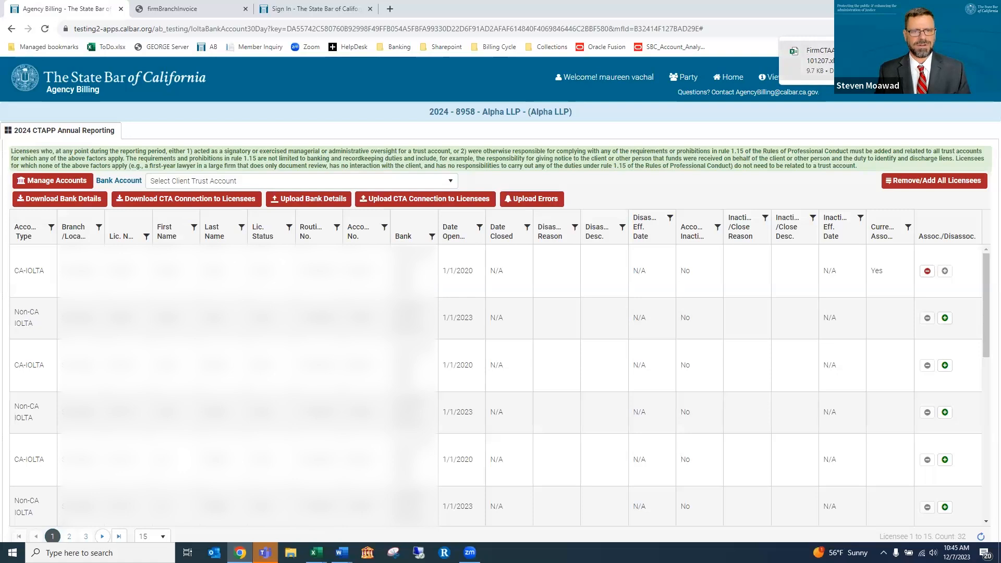
pyautogui.click(855, 60)
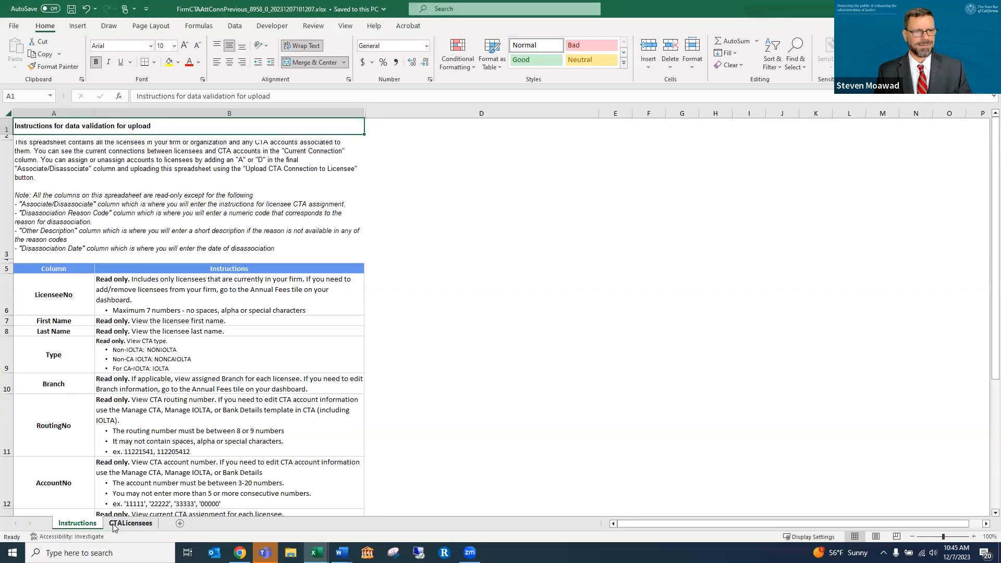
# Inspect CTALicensees' Current Connection, Associated/DisAssociated and Disassociation Code columns, then view the Instructions sheet
pyautogui.click(114, 524)
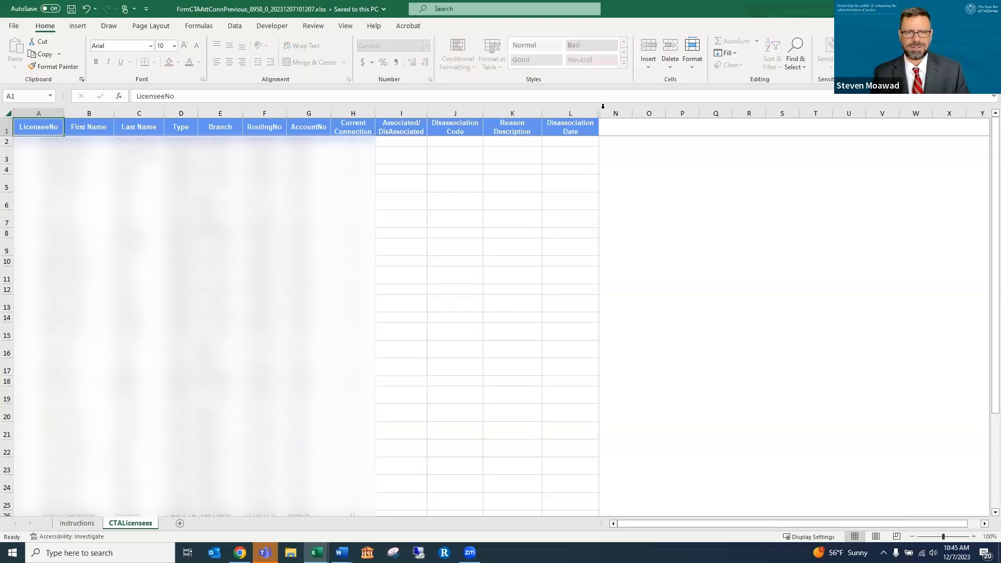
pyautogui.click(352, 113)
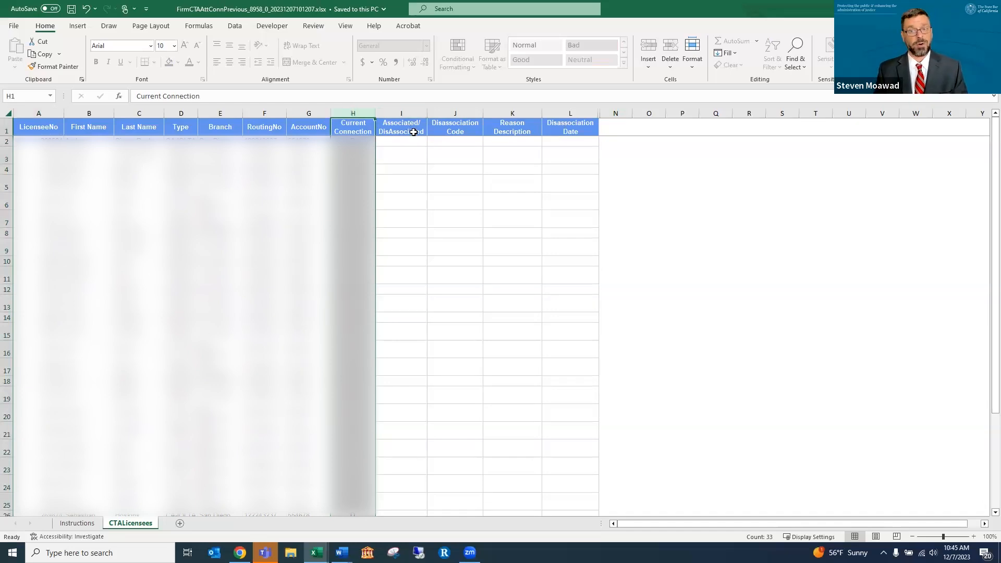
pyautogui.click(405, 142)
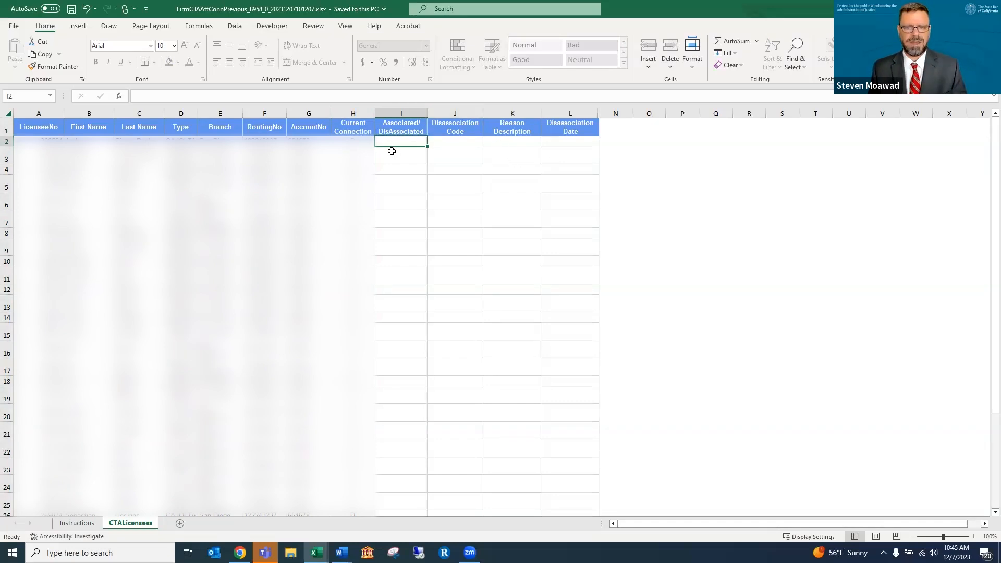
pyautogui.click(441, 110)
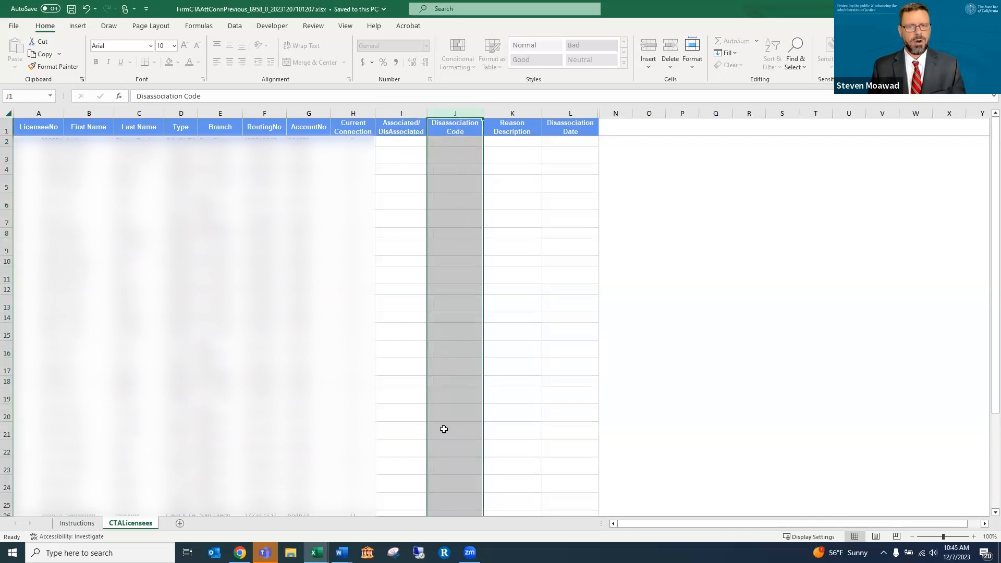
pyautogui.click(78, 523)
pyautogui.scroll(-3, 260, 287)
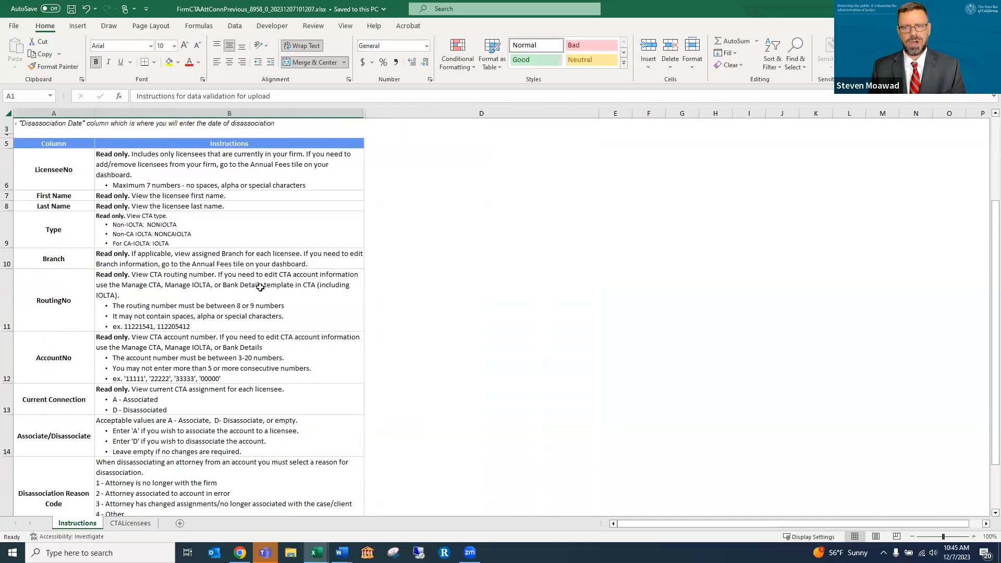
# Read the Disassociation Reason Code rules (codes 1–4, 4 needs explanation), then return to the browser
pyautogui.scroll(-2, 260, 287)
pyautogui.click(171, 379)
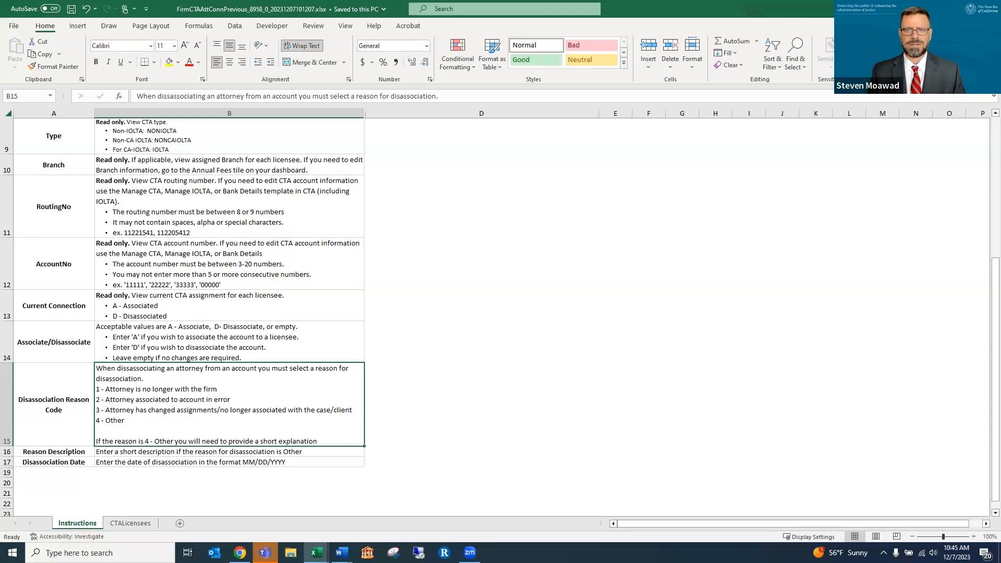
pyautogui.hotkey('alt', 'Tab')
pyautogui.hotkey('alt', 'Tab')
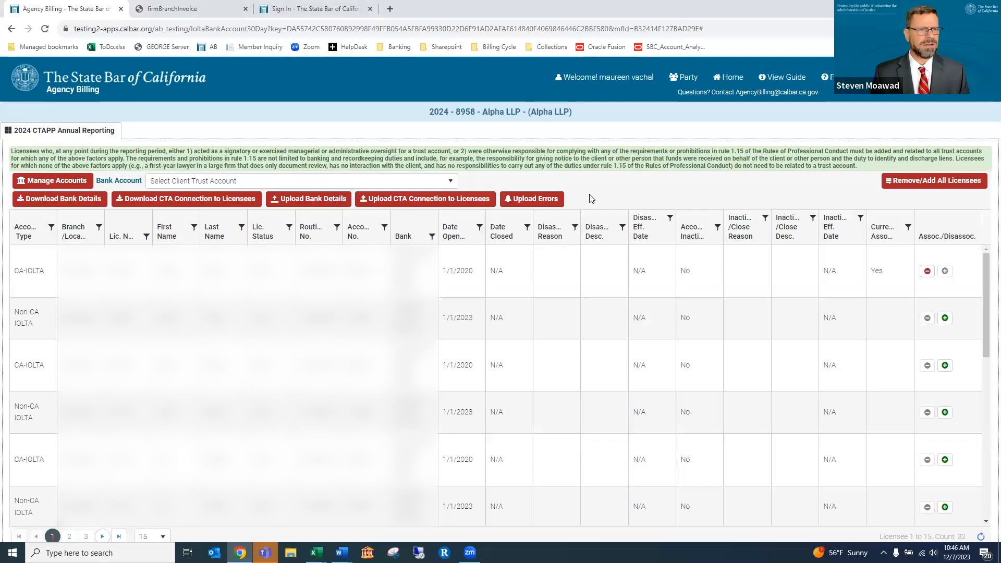
# From the Home dashboard, open Alpha LLP's Compliance Tracking summary of 16 licensees
pyautogui.click(735, 81)
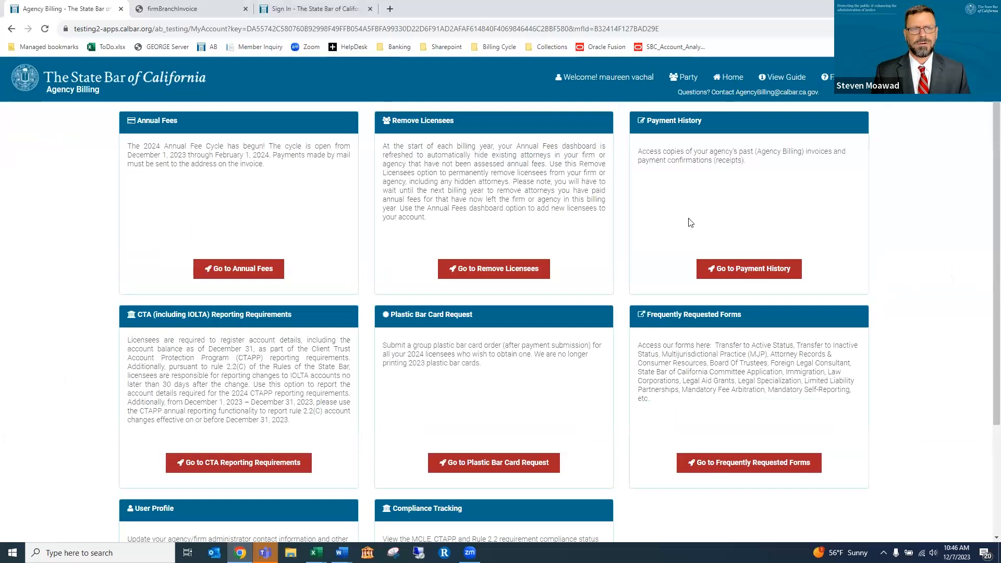
pyautogui.scroll(-3, 621, 232)
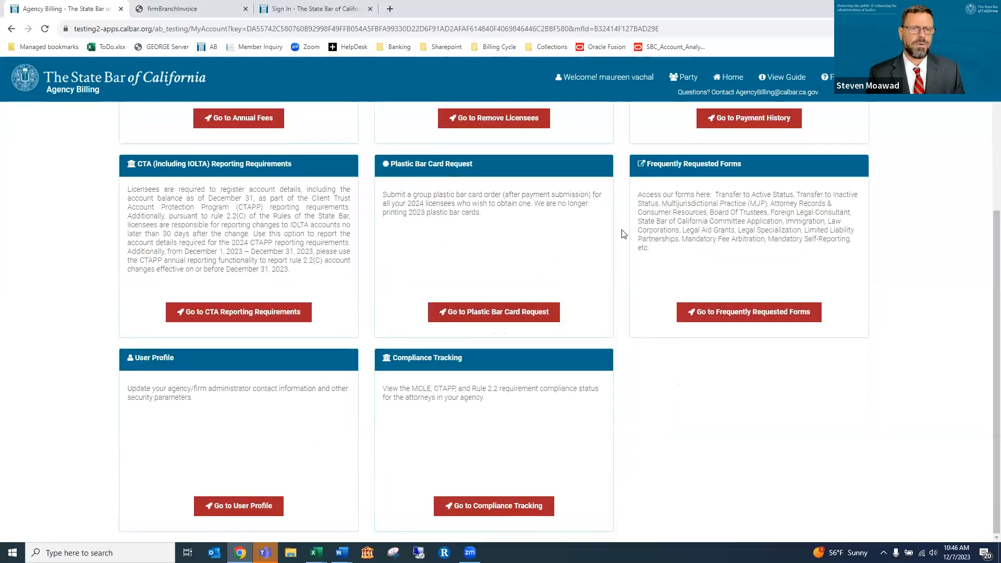
pyautogui.click(487, 508)
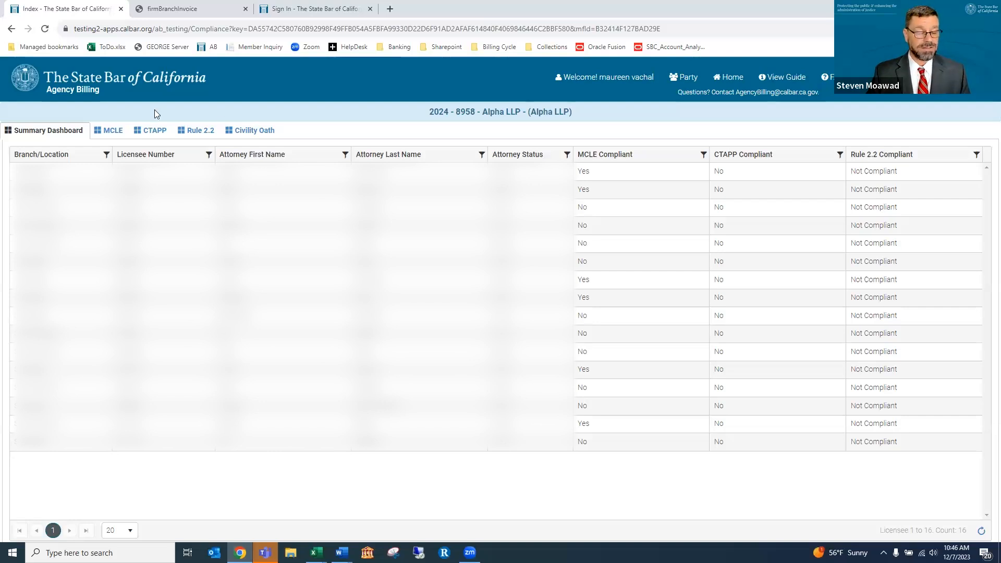
# Show the CTAPP tab listing each licensee's firm-registered accounts and CTAPP Compliant status
pyautogui.click(150, 129)
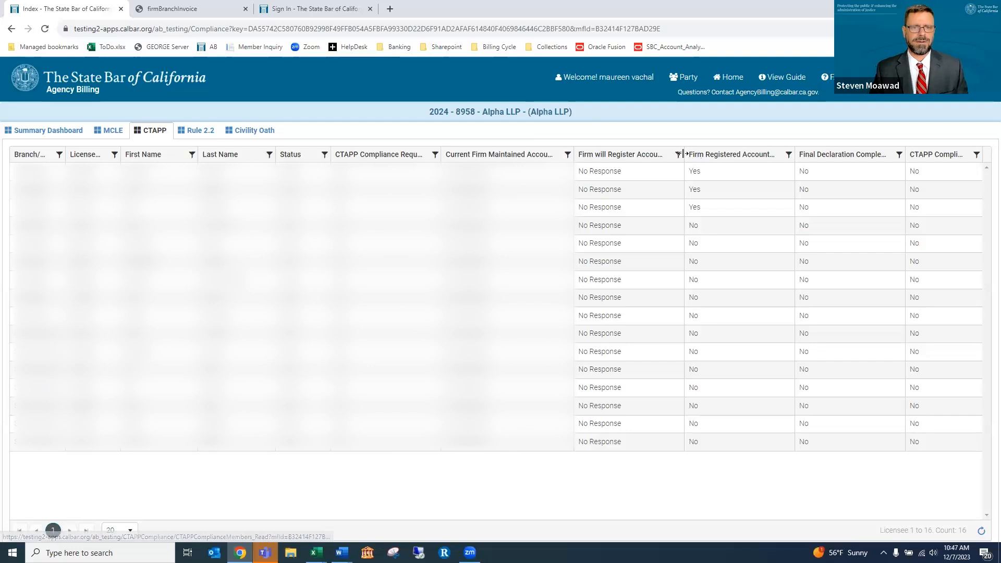
# Resize the Firm will Register Account(s) column, check MCLE reporting status, then return Home
pyautogui.moveTo(684, 155); pyautogui.dragTo(701, 156)
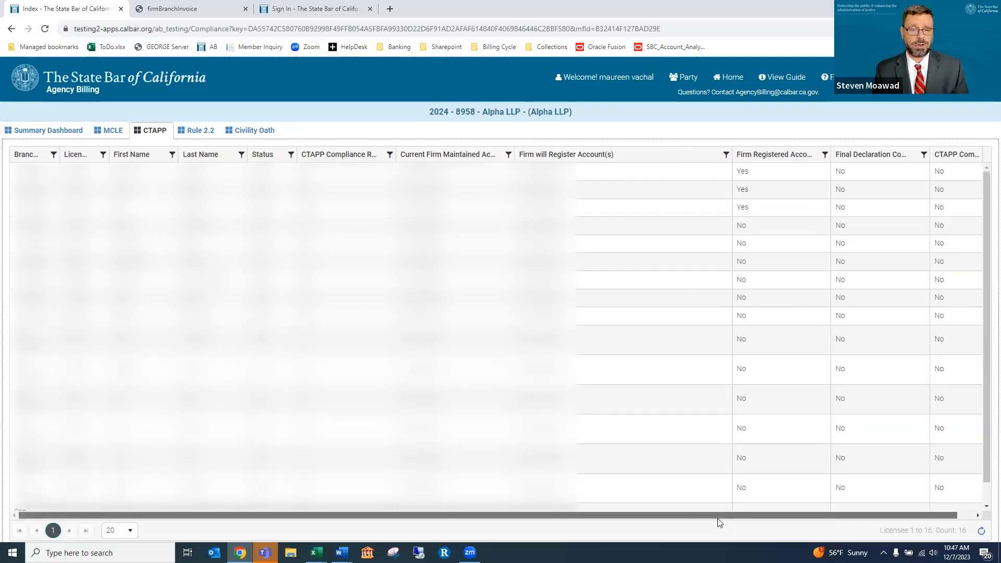
pyautogui.moveTo(717, 518); pyautogui.dragTo(772, 520)
pyautogui.moveTo(715, 156); pyautogui.dragTo(648, 158)
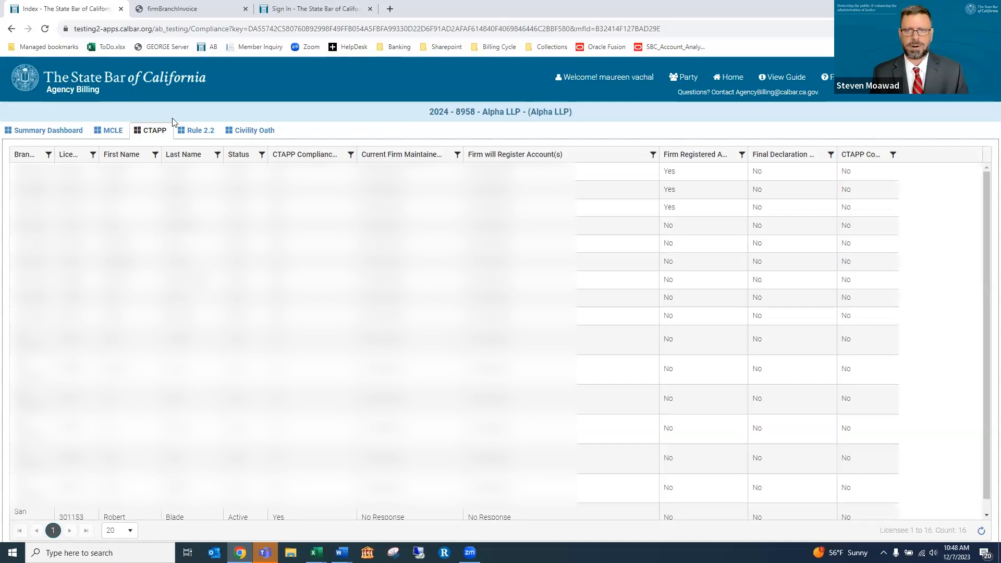
pyautogui.click(111, 133)
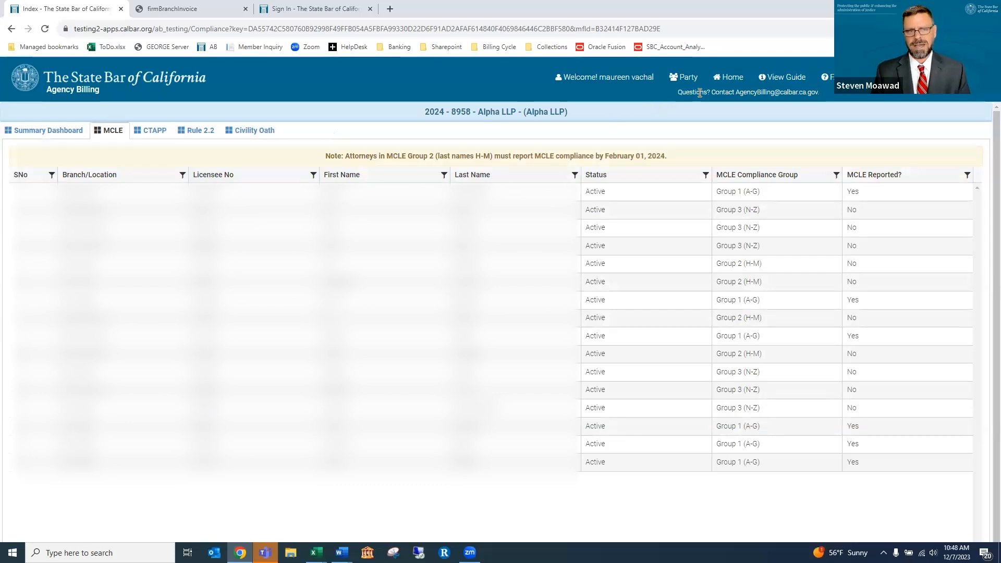
pyautogui.click(734, 78)
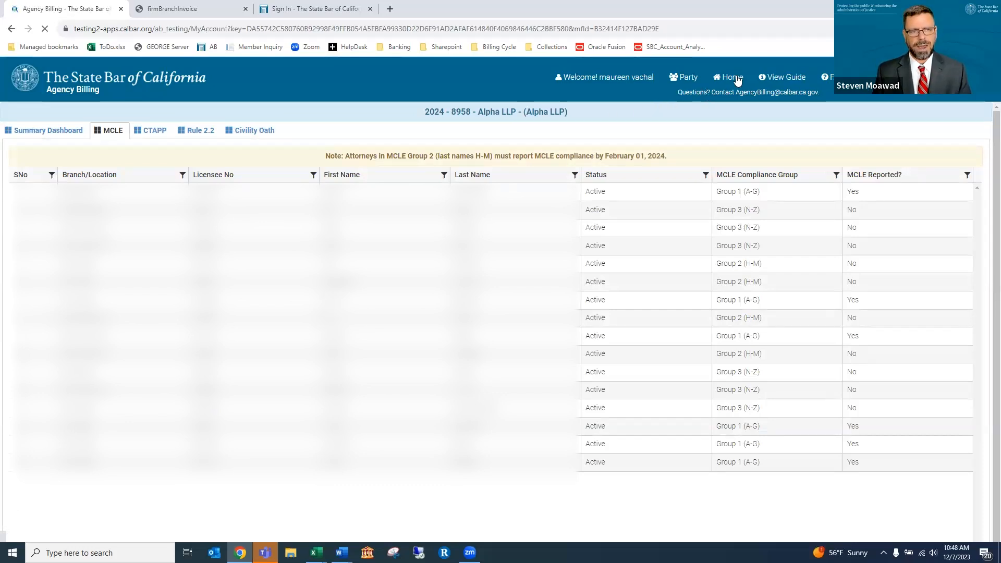